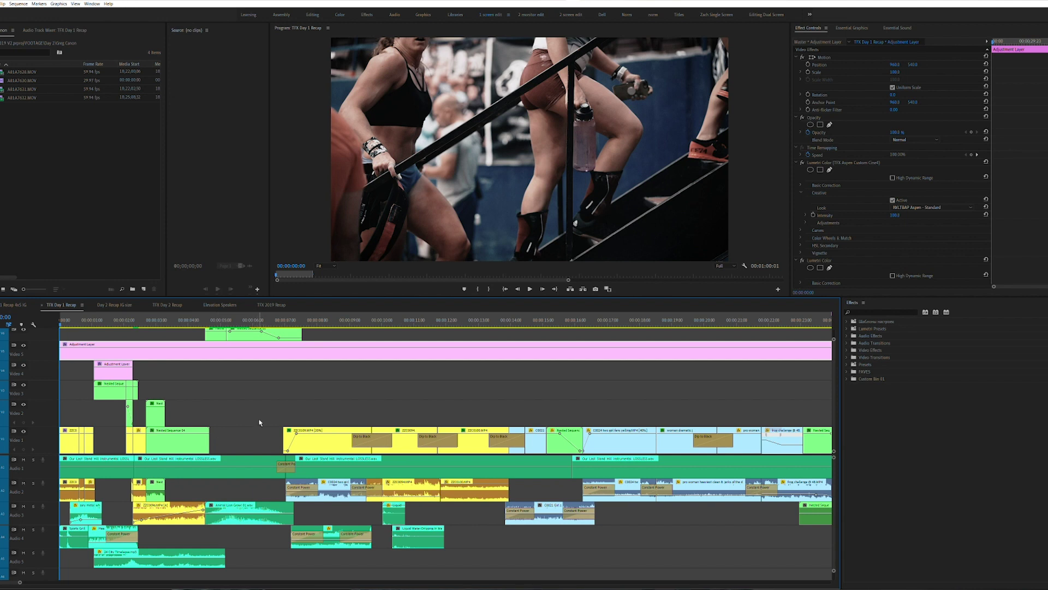
Step: Play the opening second of the TFX Day 1 Recap sequence from its start
key("=")
left_click(87, 318)
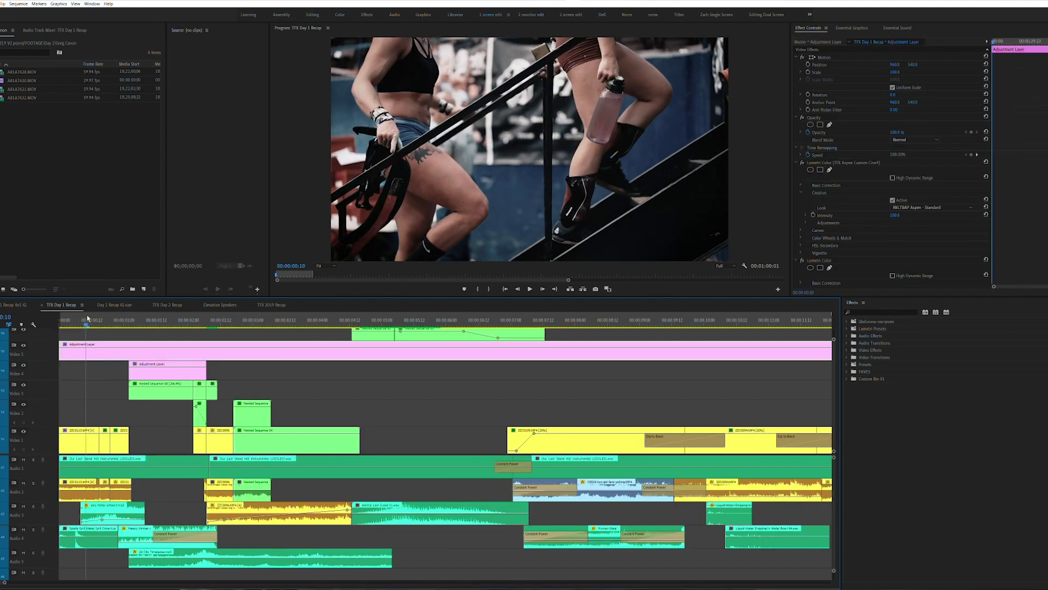
left_click(73, 320)
left_click_drag(73, 321, 30, 331)
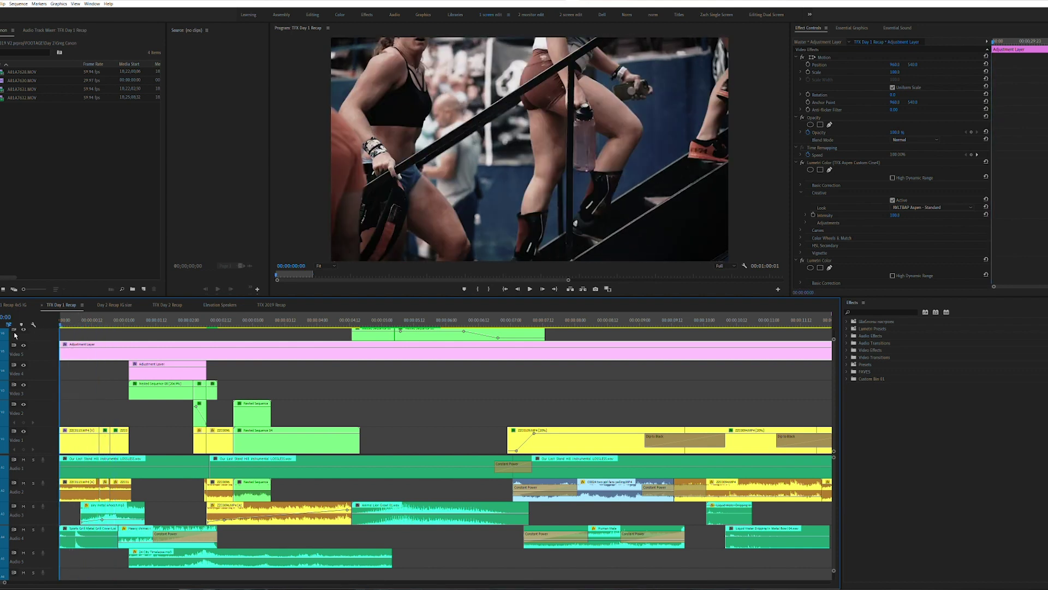
key("space")
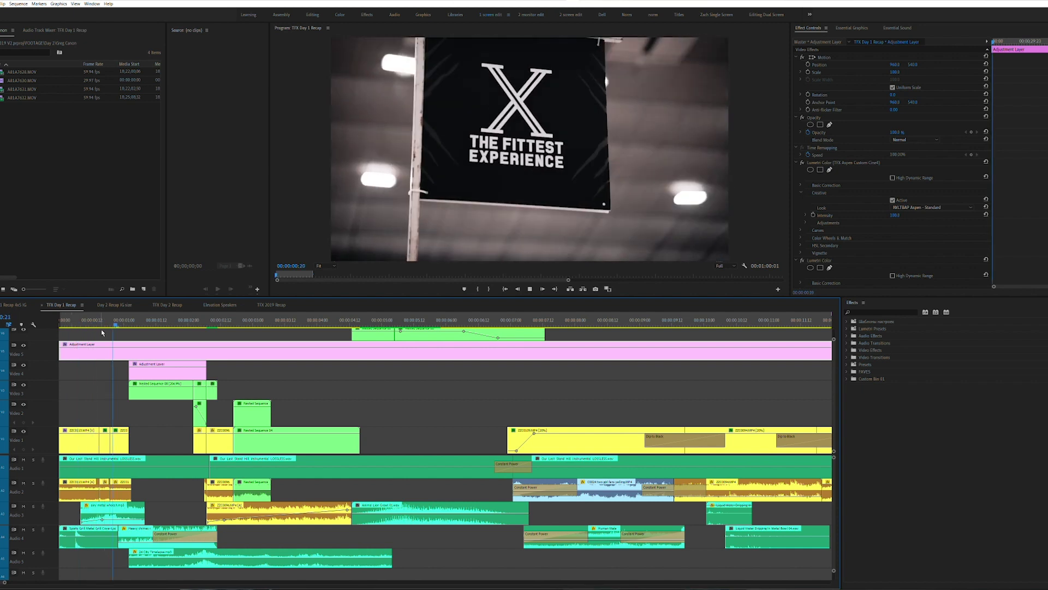
key("space")
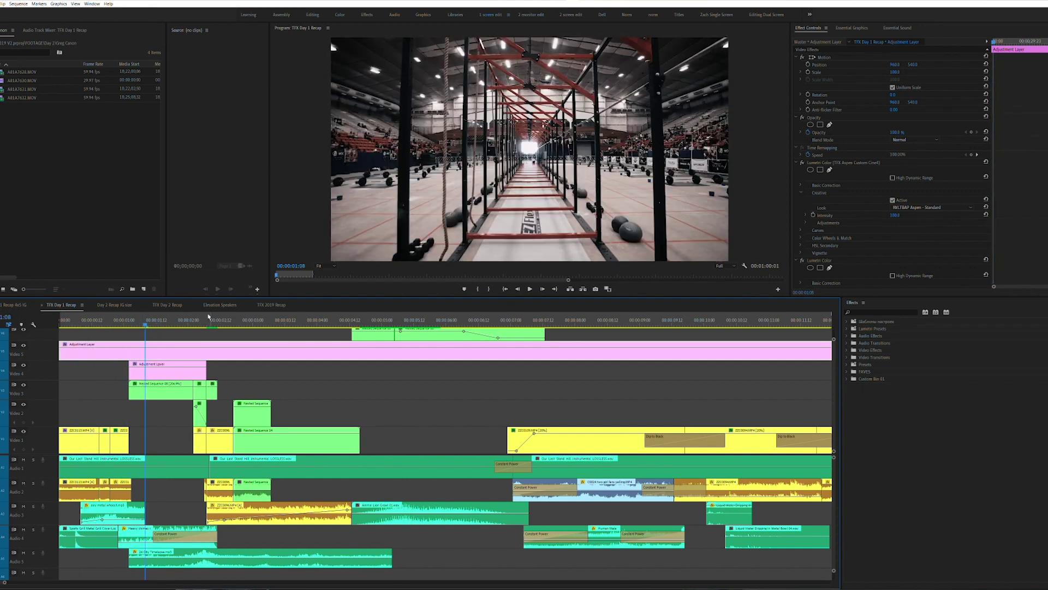
Step: Examine the gym rig shot enlarged at 00:00:01:03 and play it through to 00:00:01:14
left_click(131, 319)
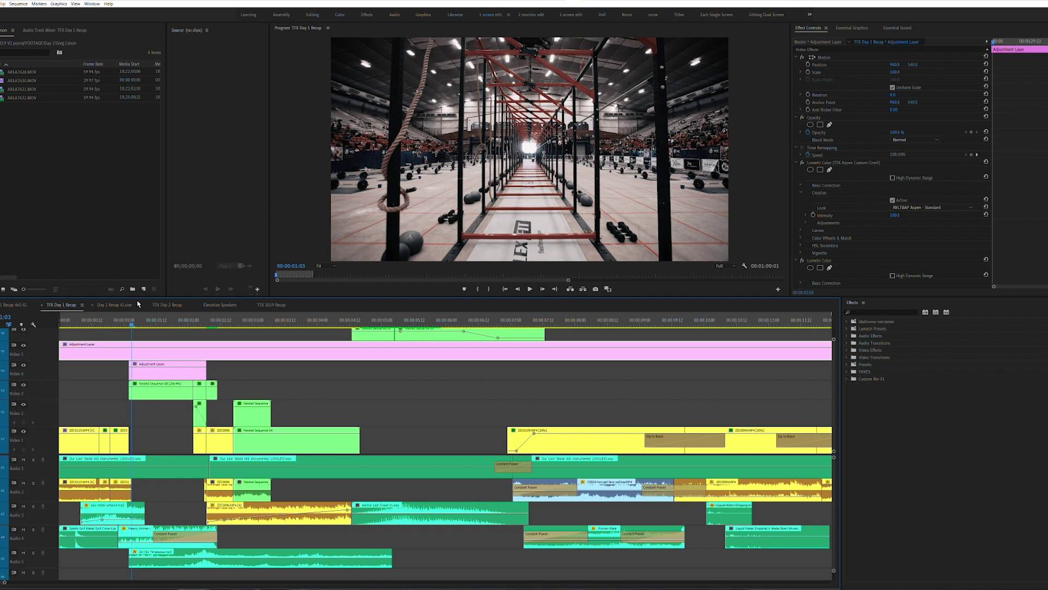
key("grave")
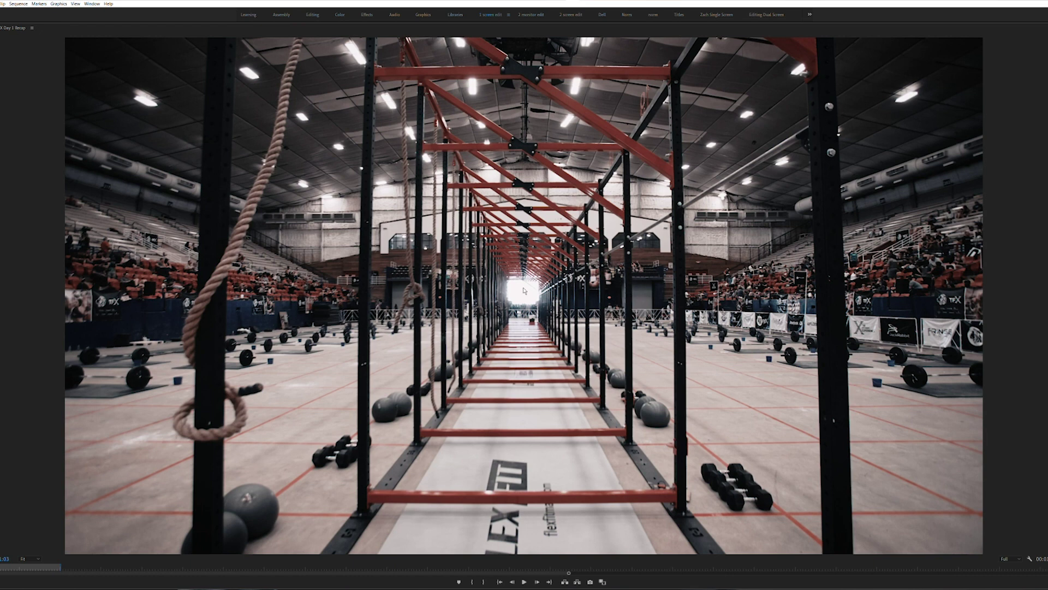
key("grave")
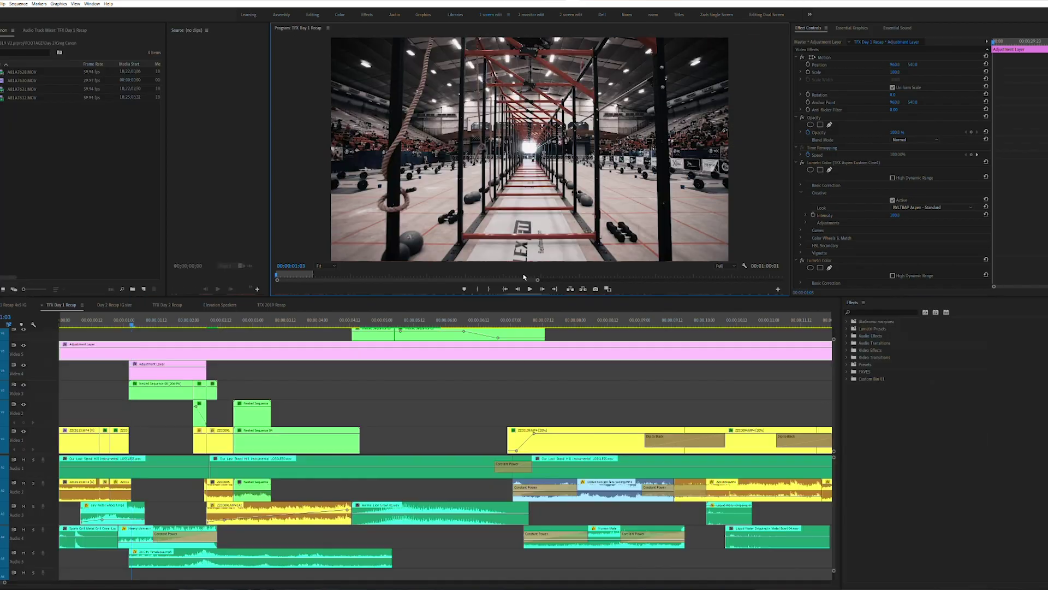
left_click(161, 389)
key("space")
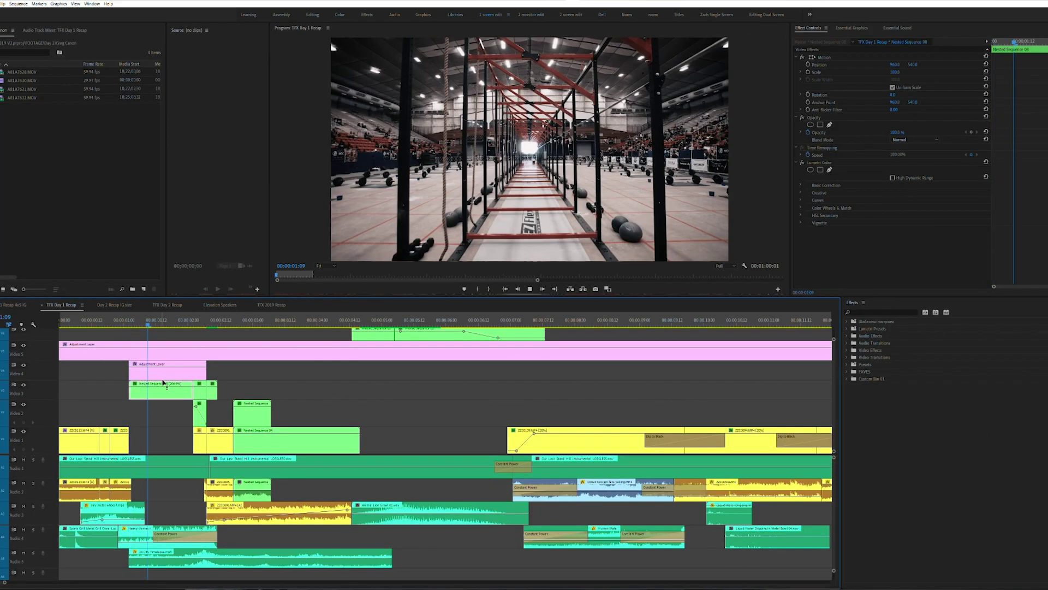
key("space")
left_click_drag(152, 321, 162, 321)
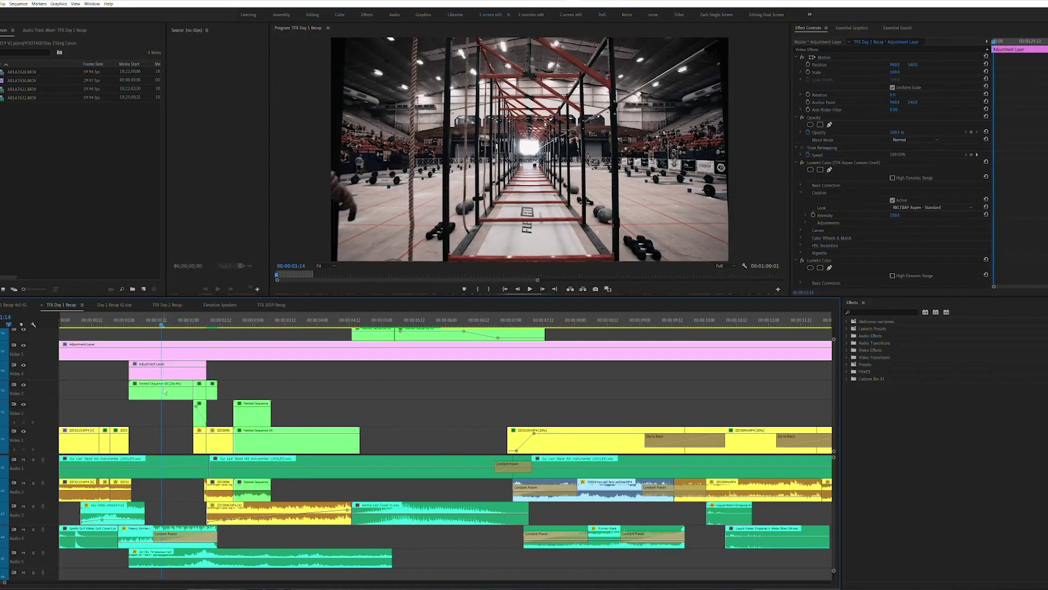
Step: Open the rig shot's nested sequence and preview its Warp Stabilizer footage in the enlarged Program monitor
left_click(166, 389)
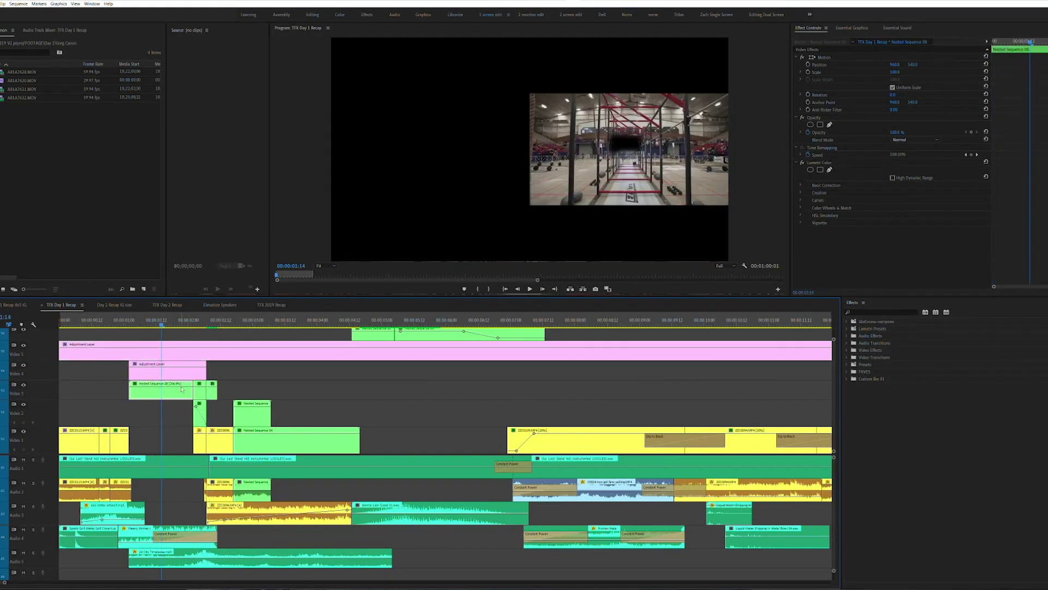
double_click(163, 390)
left_click(803, 160)
key("space")
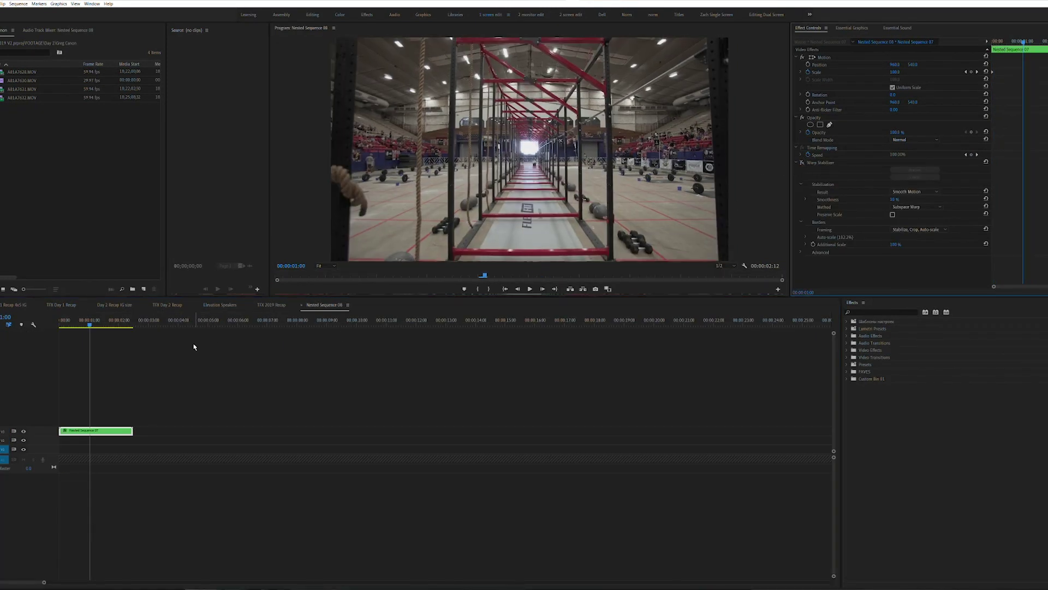
key("grave")
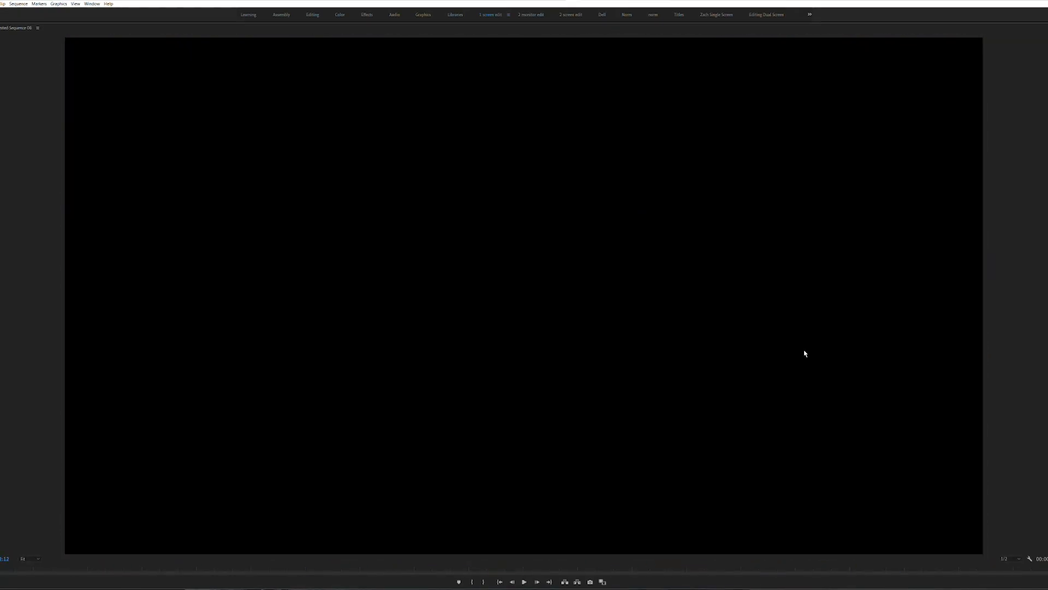
key("grave")
left_click(911, 170)
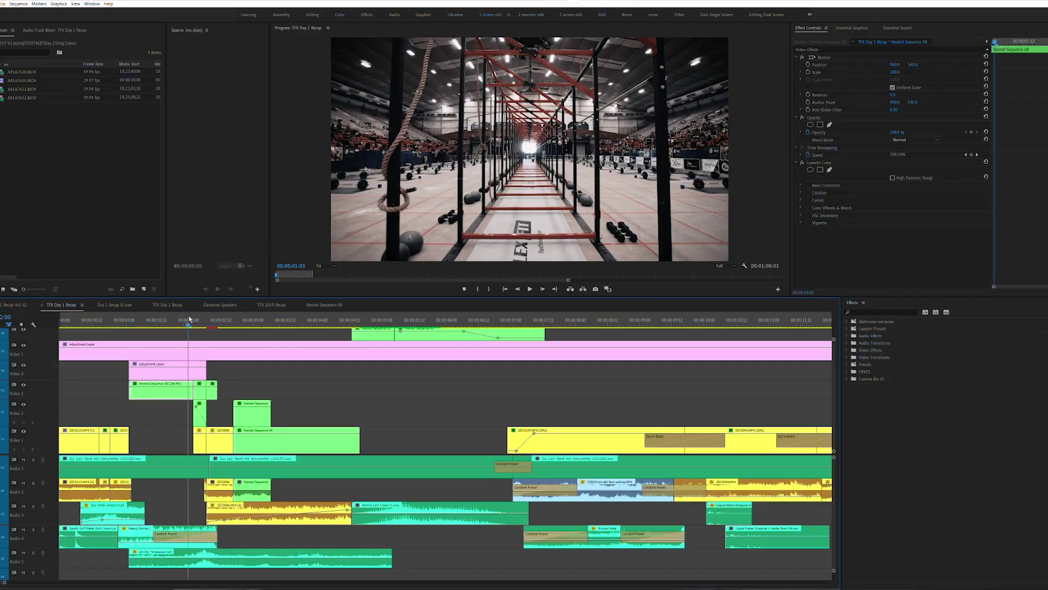
Step: Inspect the short masked nested clip at 00:00:02:02 in the recap sequence and replay the rig shot leading into it
left_click_drag(188, 322, 194, 322)
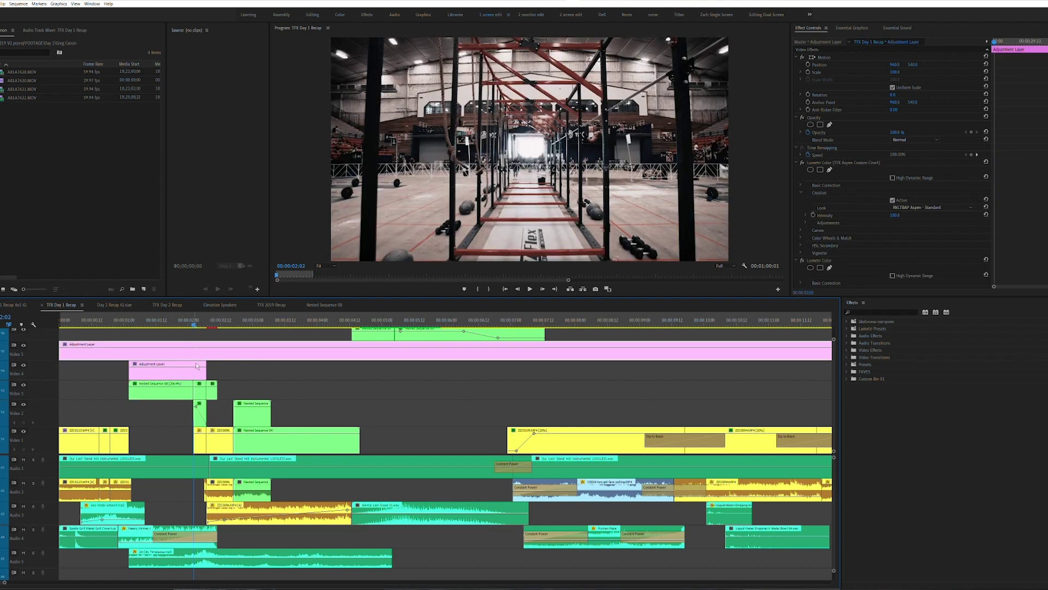
left_click(201, 391)
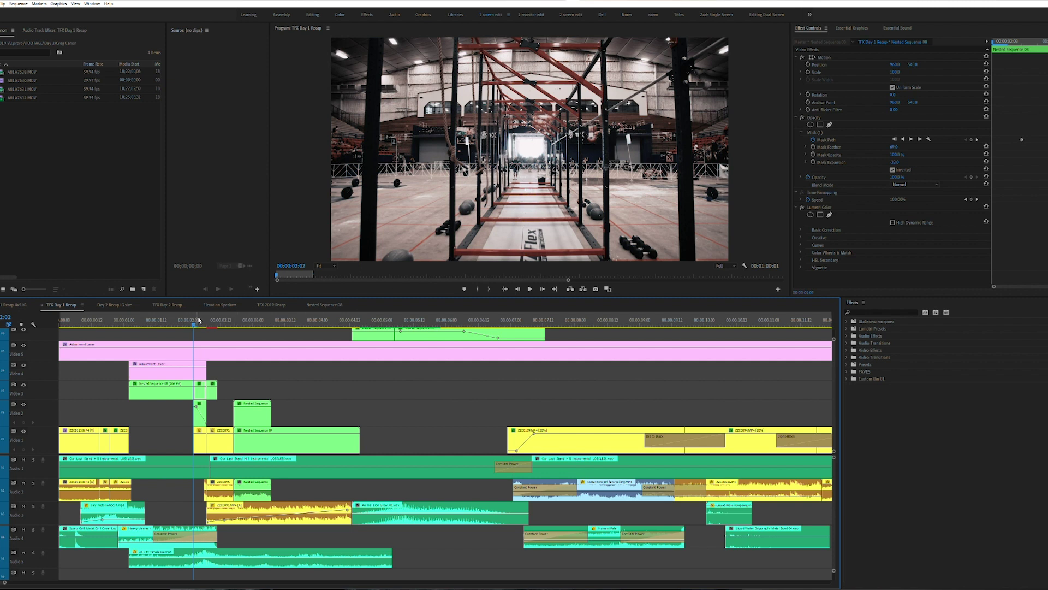
left_click_drag(197, 322, 145, 321)
key("space")
key("space")
key("Left")
Step: Show the opacity mask outline around the doorway on the masked nested clip and examine it frame by frame from 00:00:02:04
left_click(202, 385)
left_click(807, 133)
left_click(199, 321)
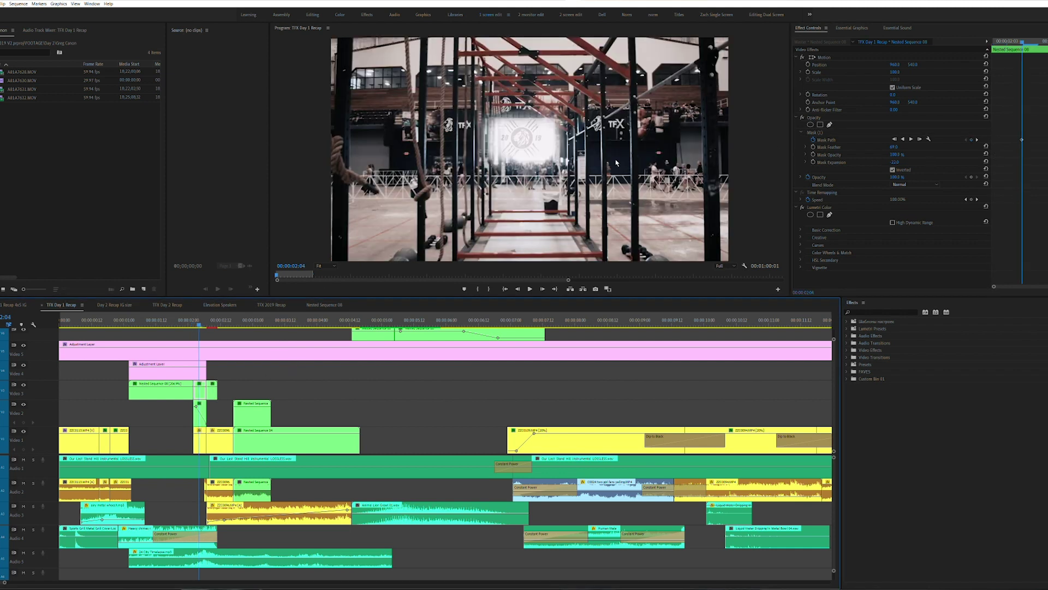
left_click(815, 131)
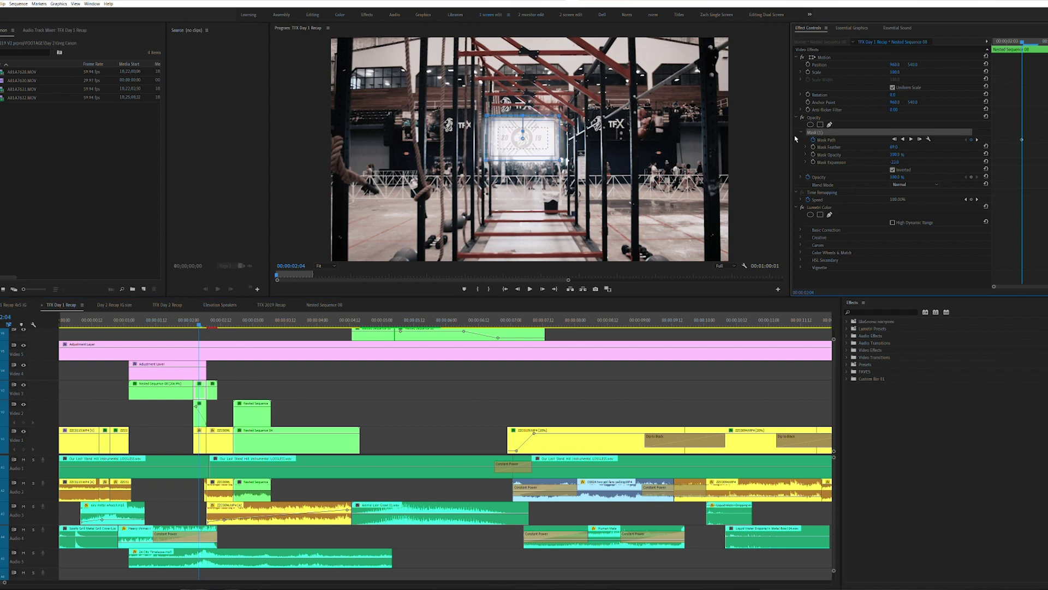
key("Right")
key("Right")
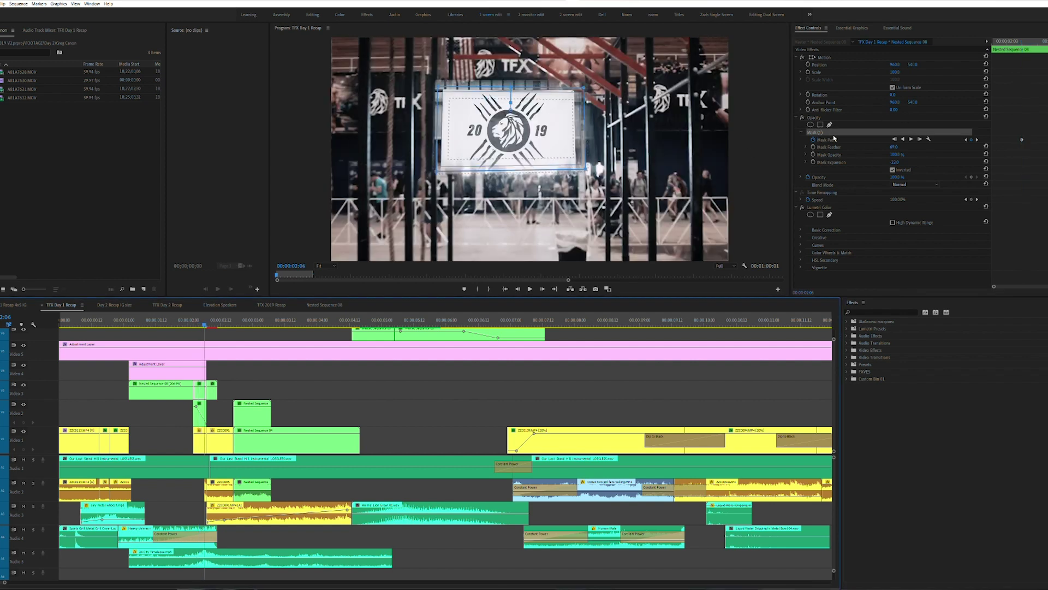
key("Right")
Step: Select the short nested clip after the masked one and expand its Gradient Wipe effect settings
left_click(213, 392)
left_click(211, 392)
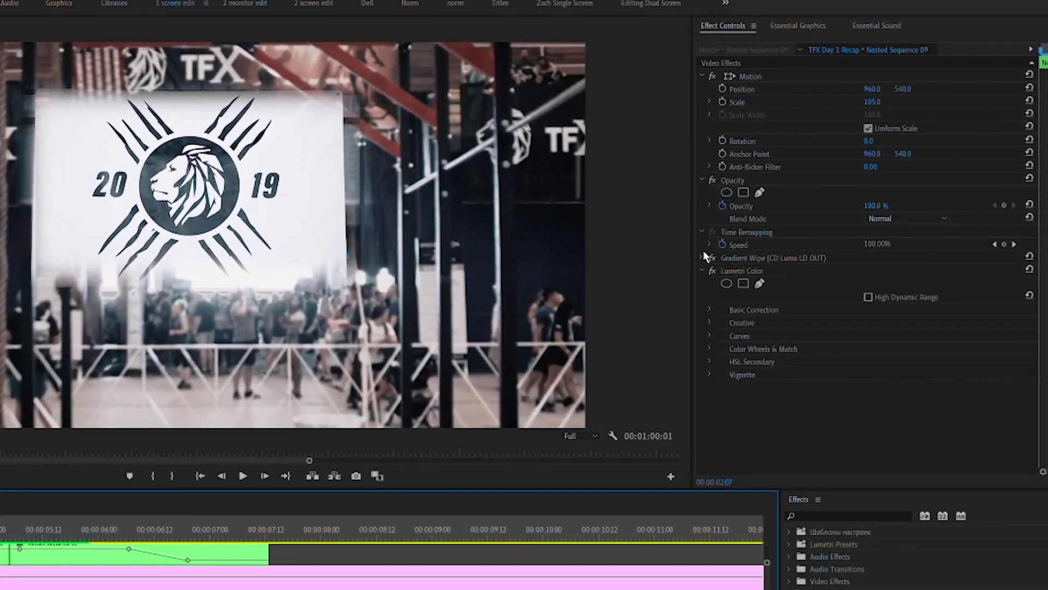
left_click(798, 162)
left_click(694, 266)
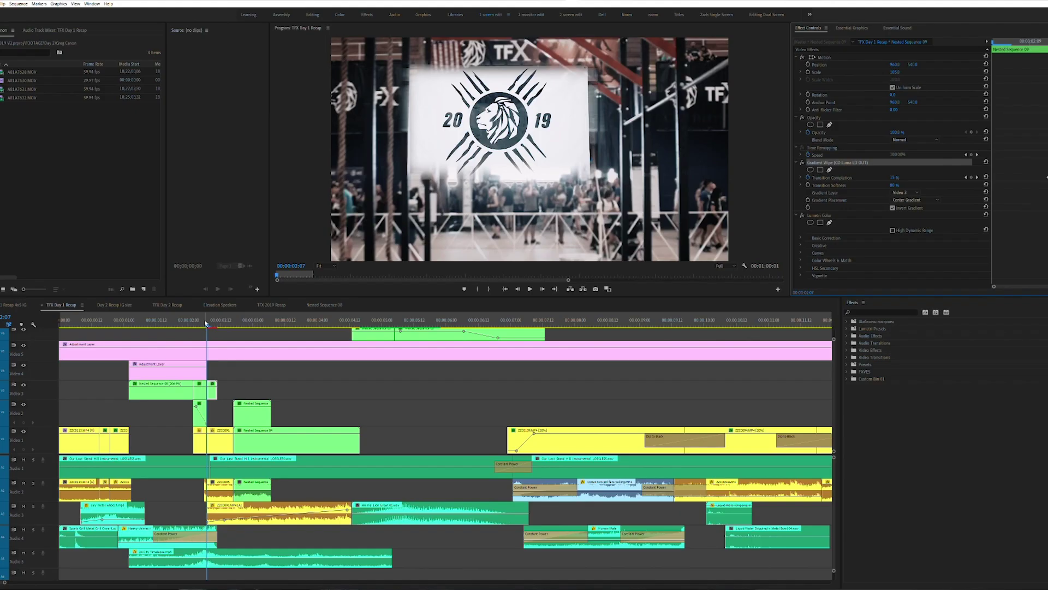
Step: Render the sequence previews and place the playhead at 00:00:02:12 on the banner shot
left_click_drag(206, 320, 208, 319)
key("Return")
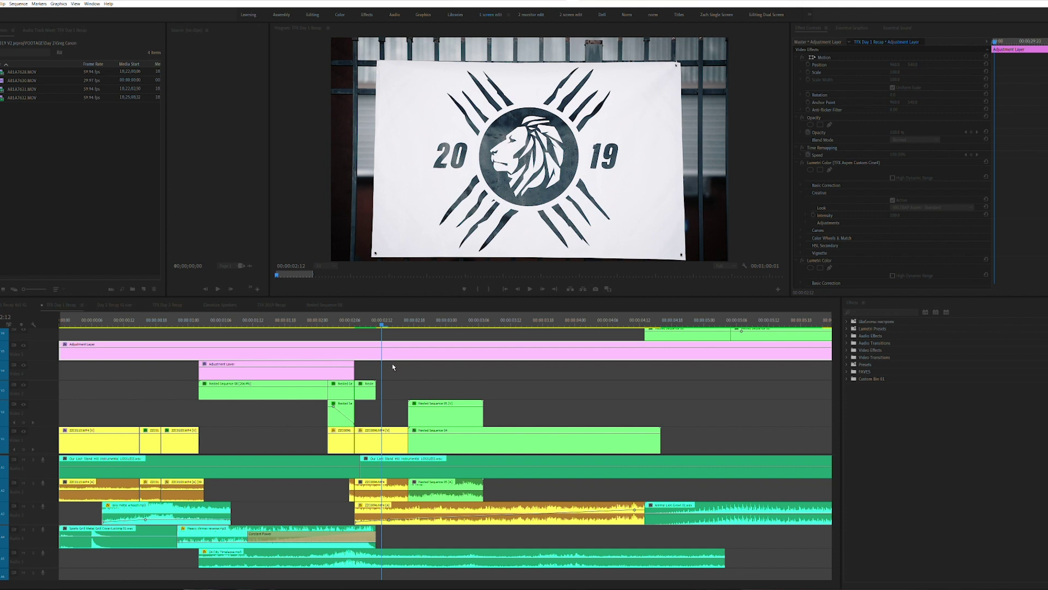
left_click(383, 323)
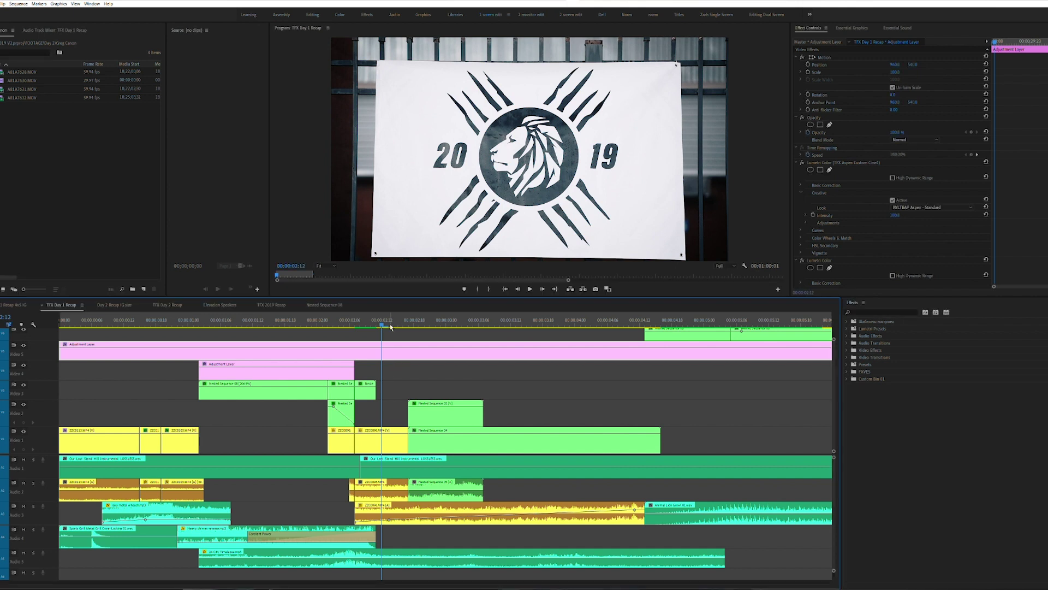
Step: Review the 2019 lion banner shot frame by frame up to the cut at 00:00:02:17
key("j")
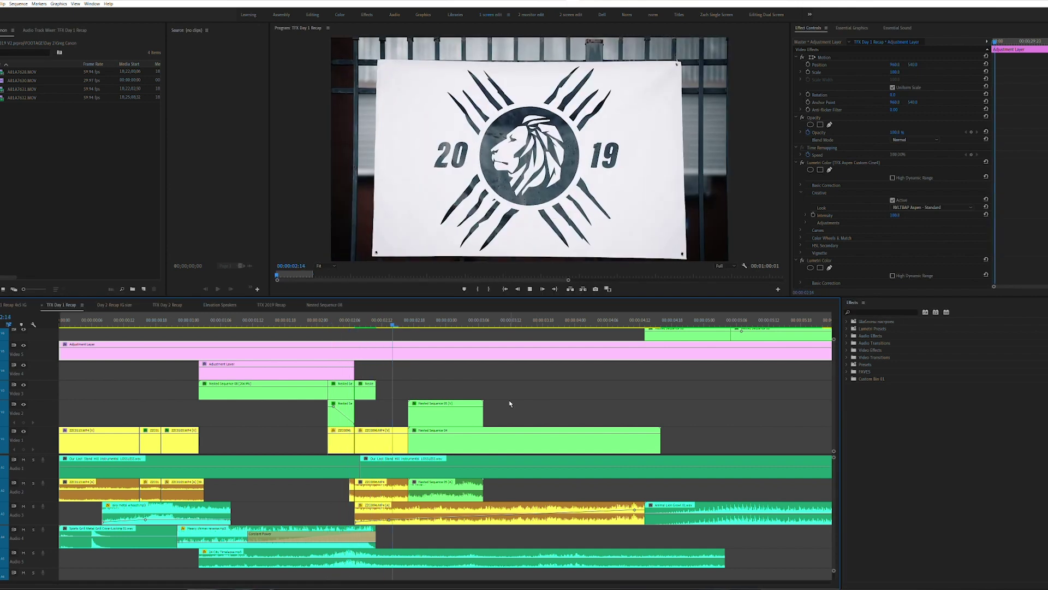
left_click(383, 321)
mouse_move(383, 321)
left_mouse_down()
mouse_move(348, 321)
mouse_move(390, 319)
left_mouse_up()
left_click(398, 322)
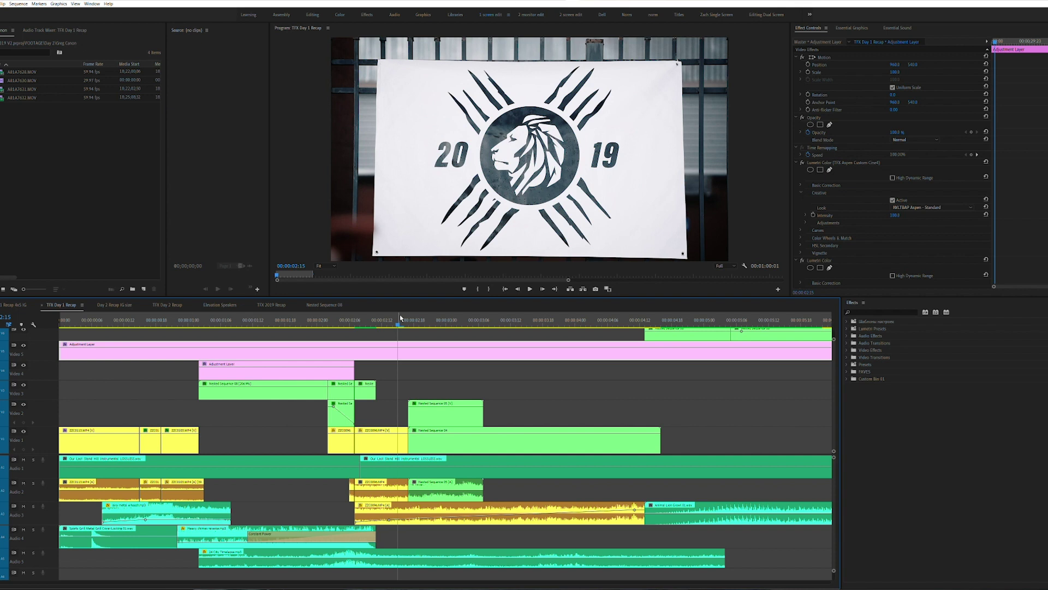
left_click(404, 317)
left_click(410, 310)
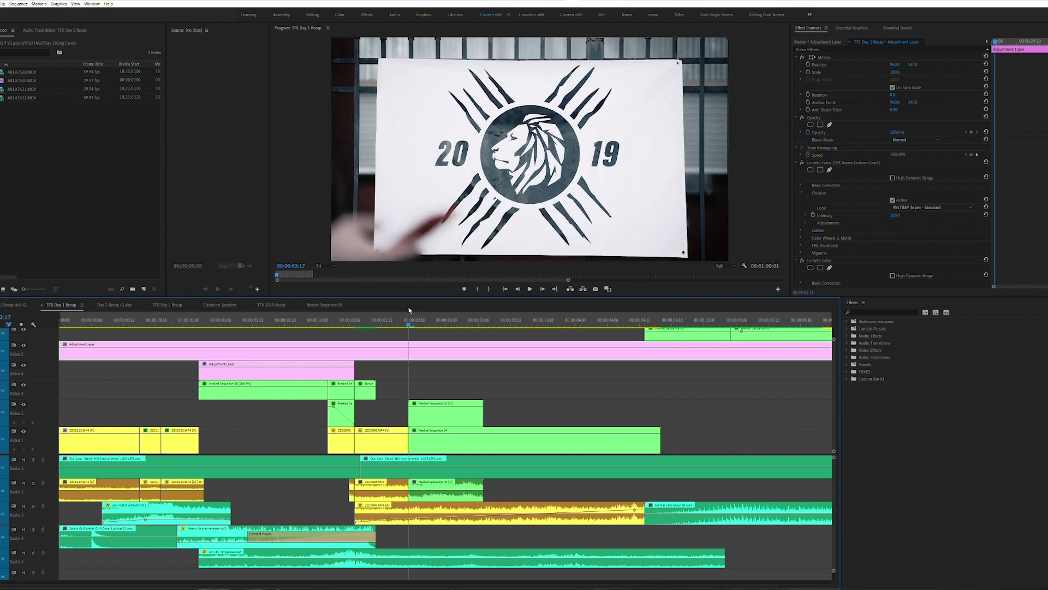
Step: Open the banner clip in the Source monitor, enlarge it, and review the original footage of the person passing
double_click(388, 451)
key("shift+grave")
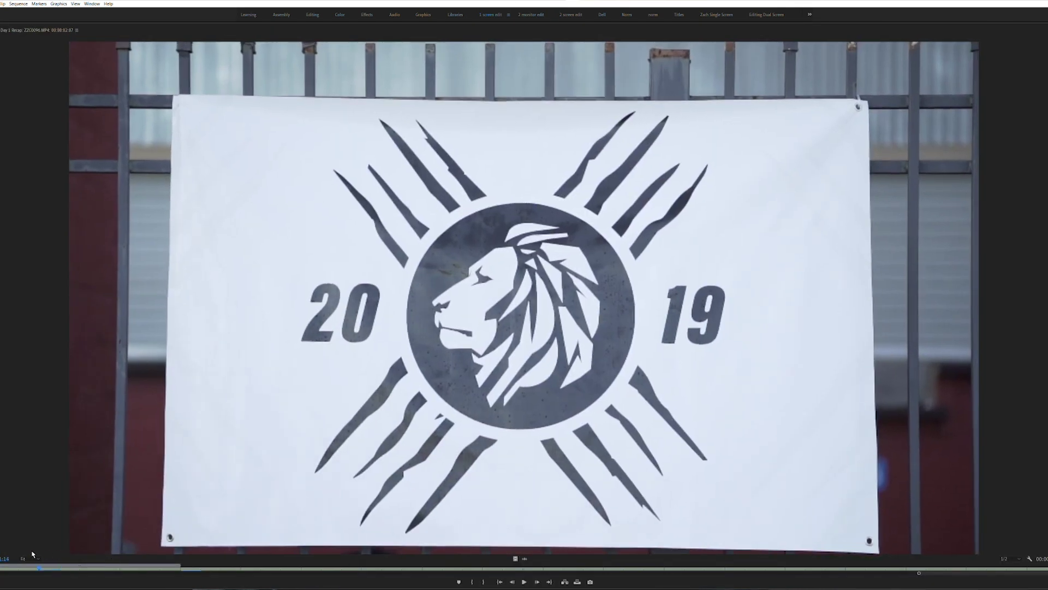
key("space")
key("space")
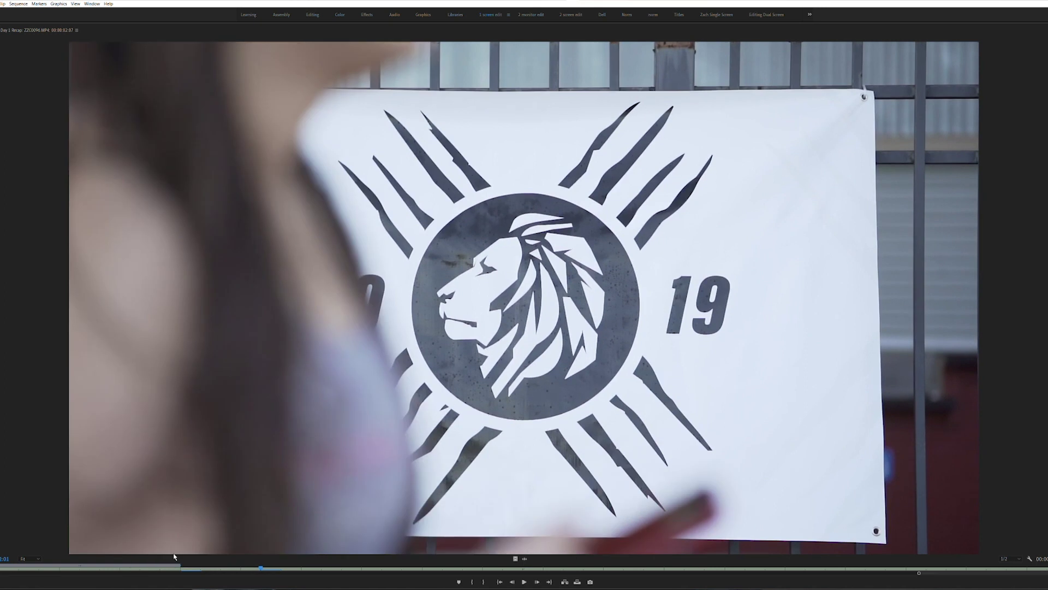
left_click_drag(261, 562, 114, 560)
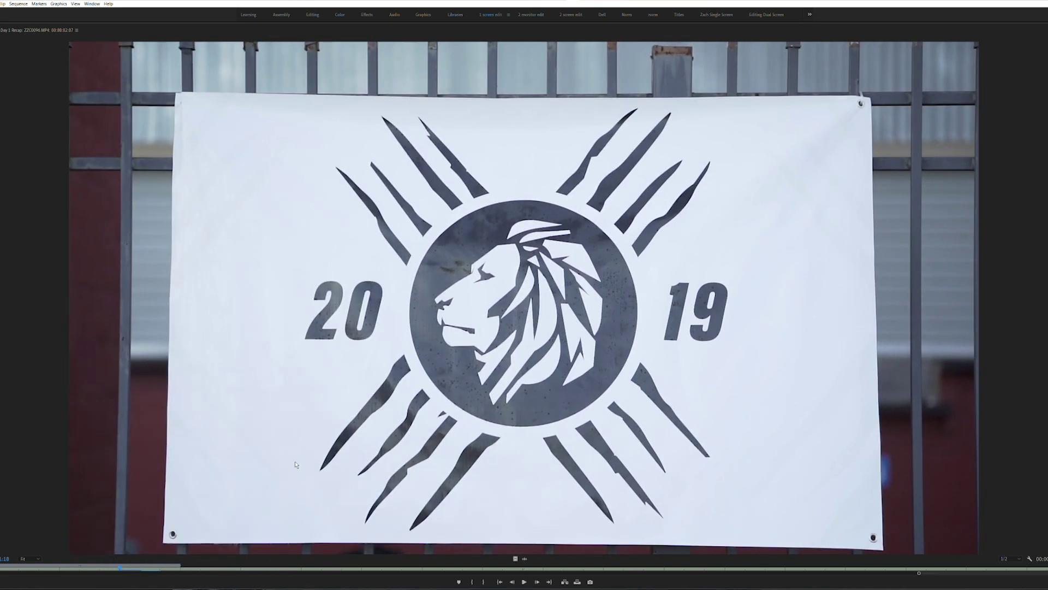
key("space")
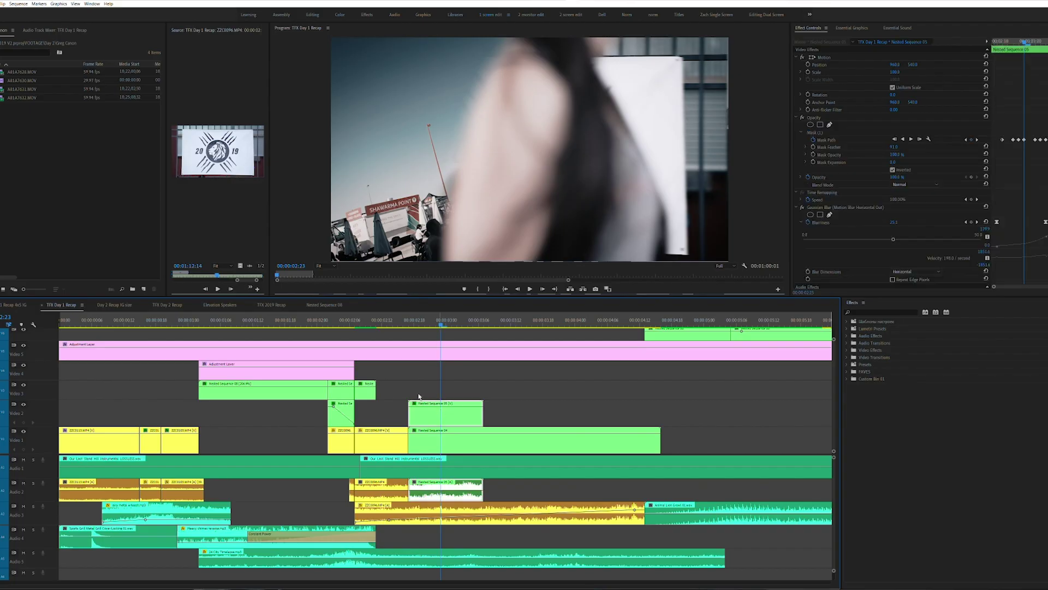
Step: Review the doorway mask transition around 00:00:02:05, then the person crossing the banner from 00:00:02:18 to 00:00:02:21
left_click(344, 321)
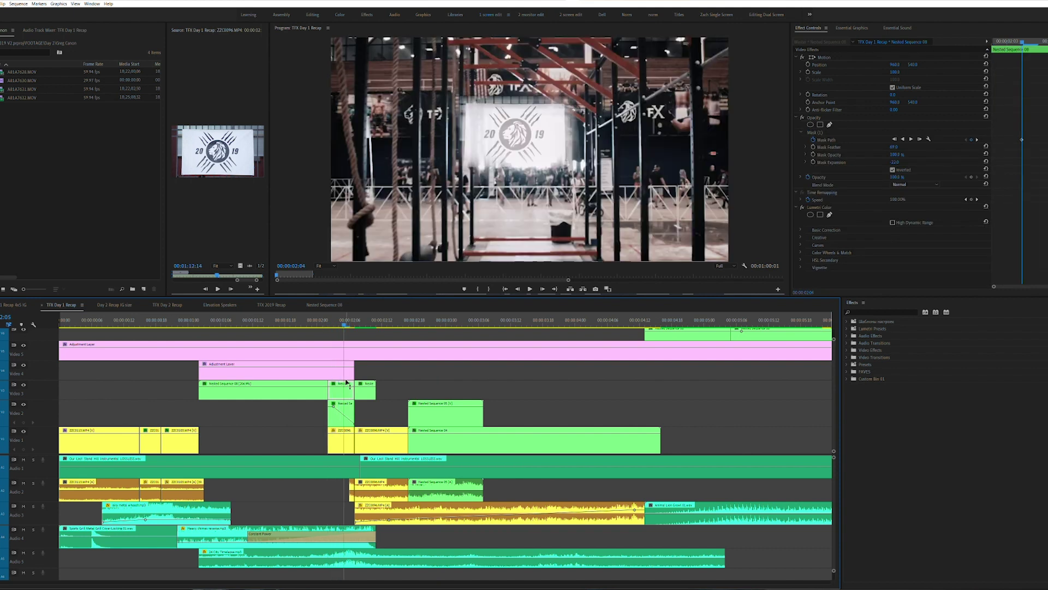
key("Right")
left_click(412, 325)
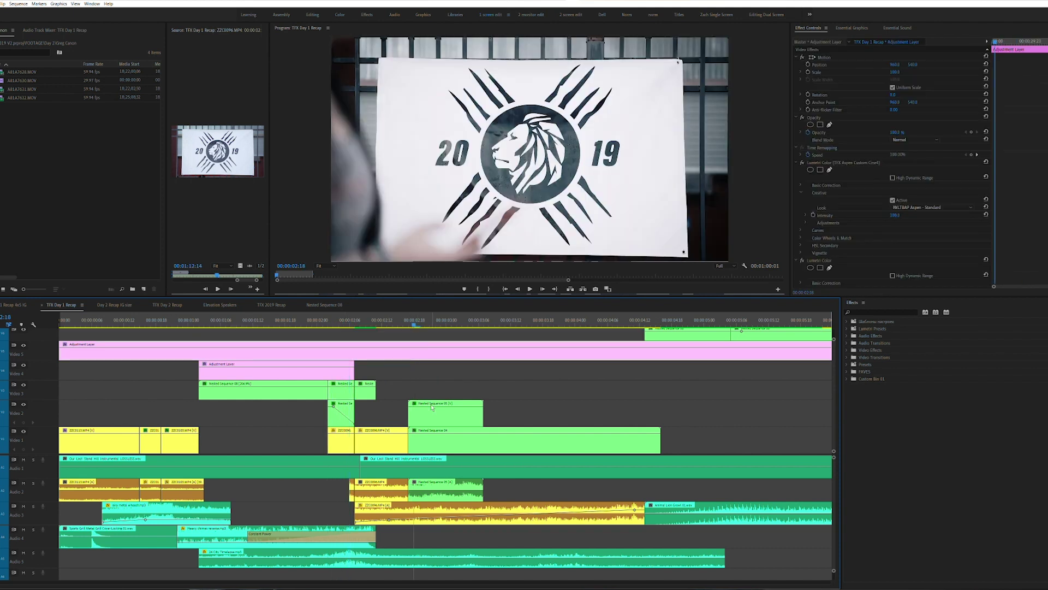
left_click_drag(418, 320, 435, 325)
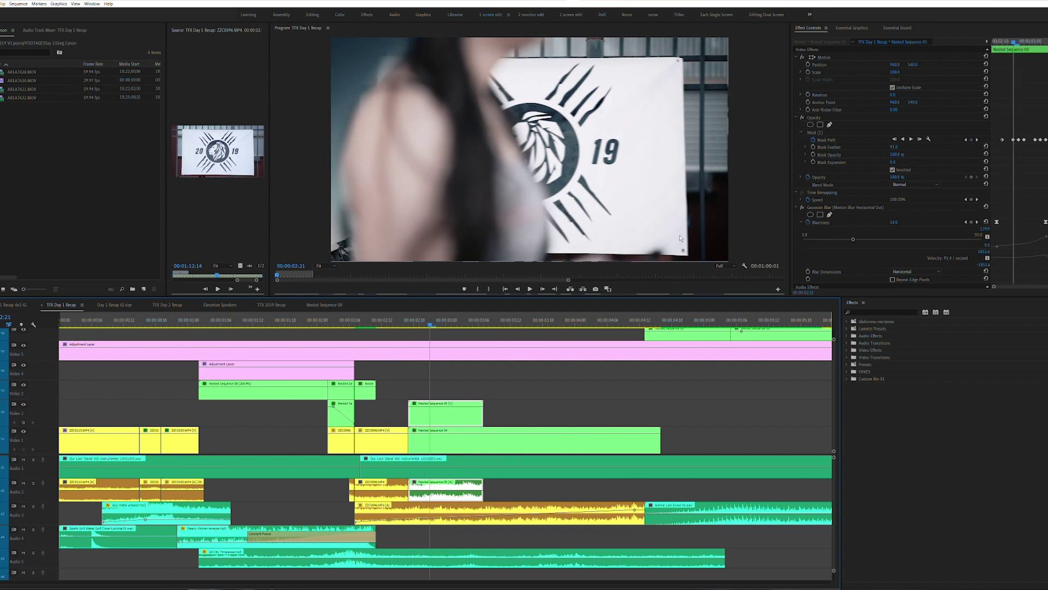
Step: Try reducing the feather of Mask (1) to nearly zero on the nested clip where the person crosses the banner
left_click(820, 131)
scroll(450, 74, "down", 1)
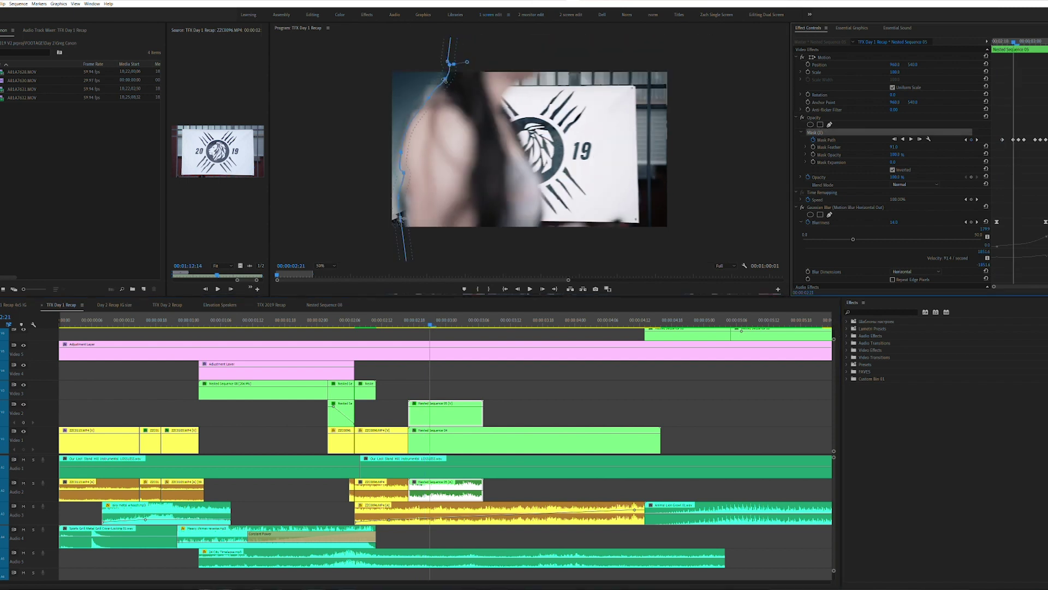
left_click(407, 171)
left_click_drag(897, 147, 847, 146)
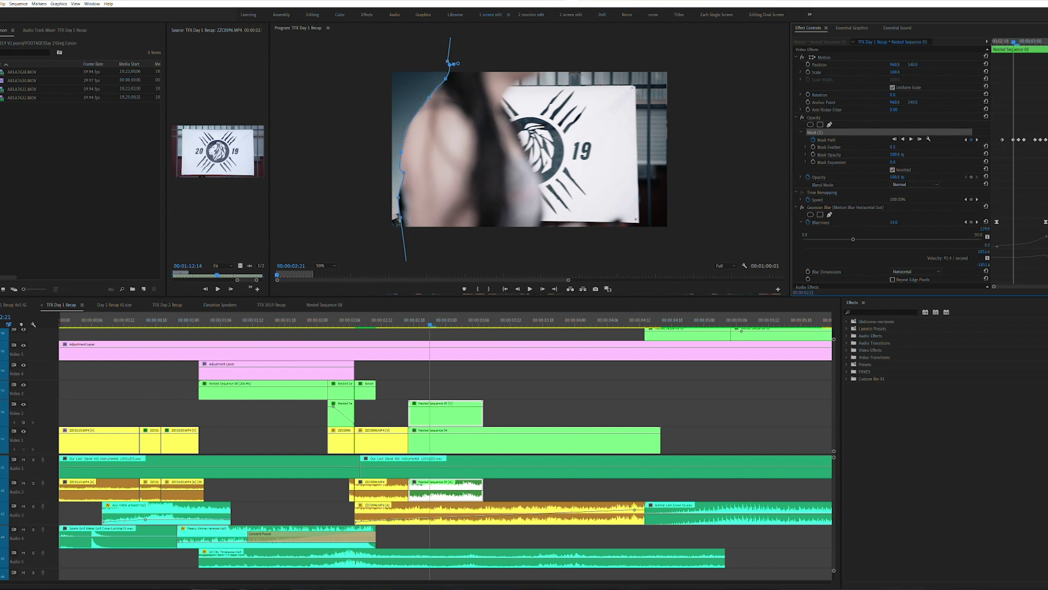
left_click(480, 393)
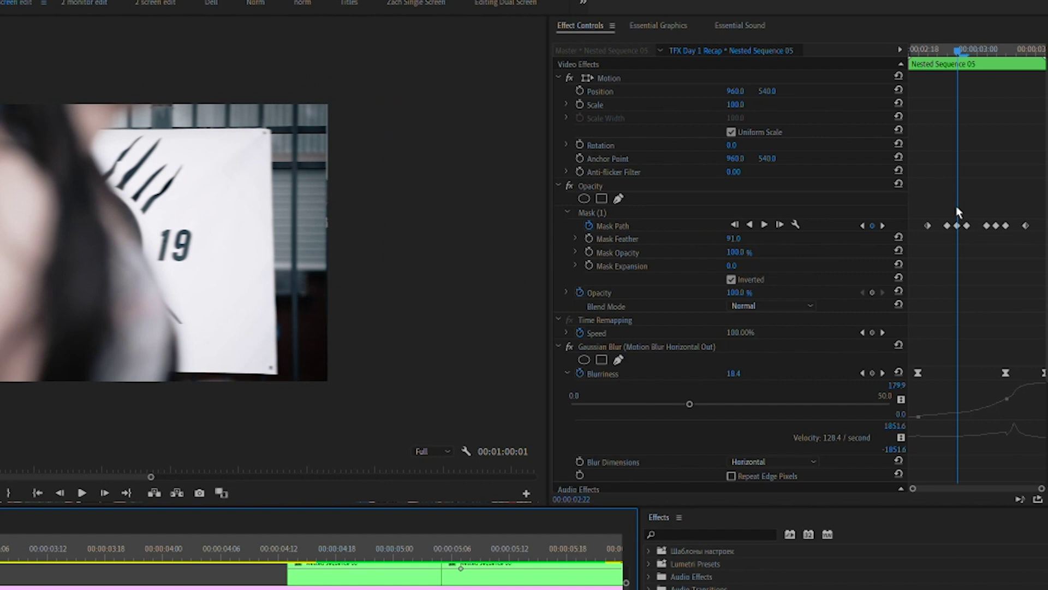
Step: Display the pass-by clip's Mask Path and review its frame-by-frame movement from 00:00:02:22 to 00:00:03:04
left_click(613, 226)
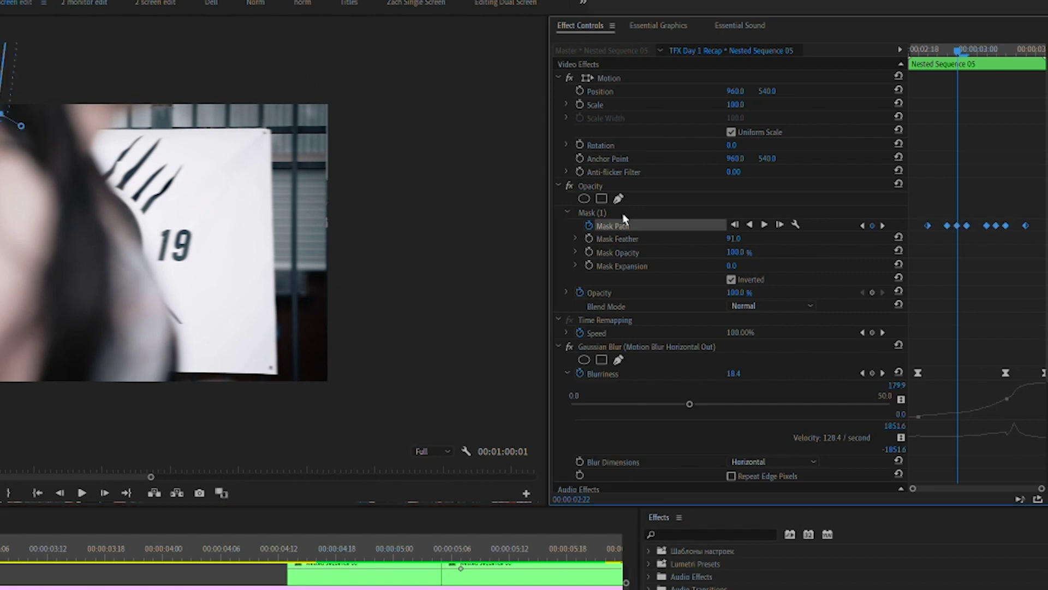
key("Right")
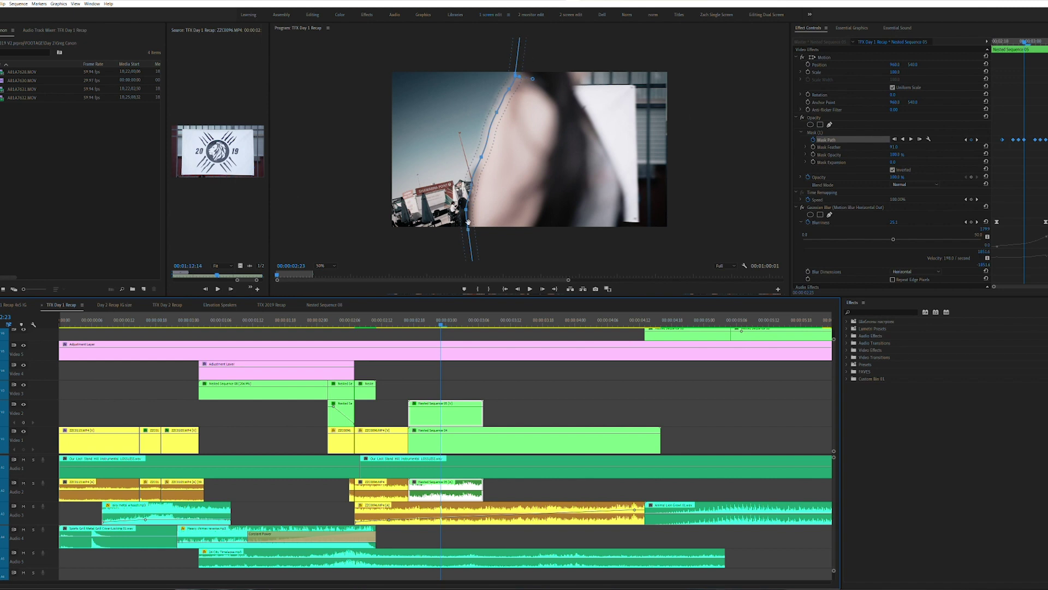
key("Right")
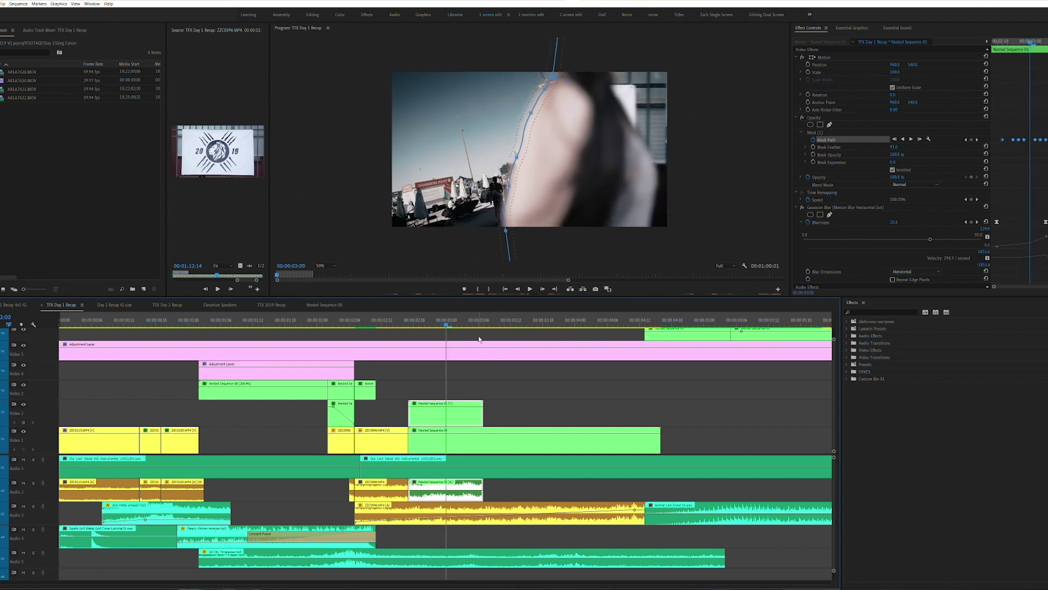
key("Right")
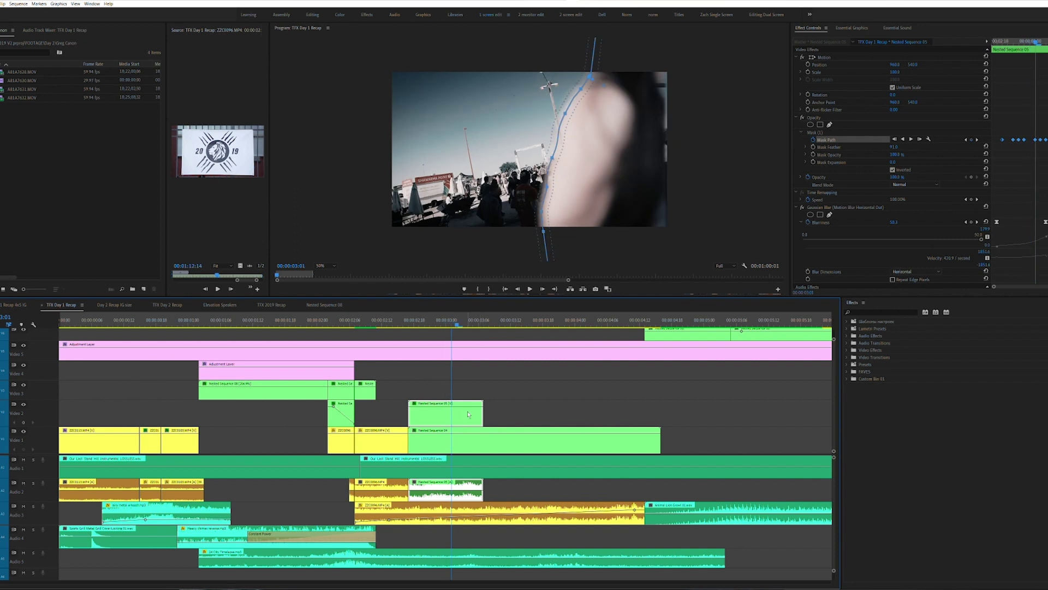
key("Right")
key("Right")
key("Right")
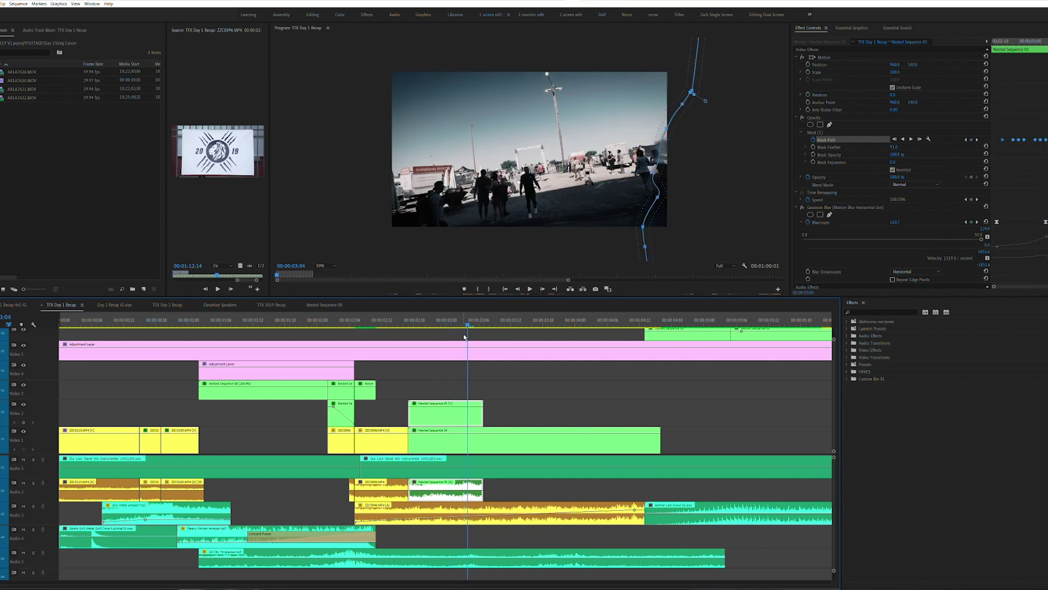
Step: Scrub back to the banner at 00:00:02:16 and replay the pass-by transition into the archway hyperlapse
left_click_drag(466, 315, 421, 351)
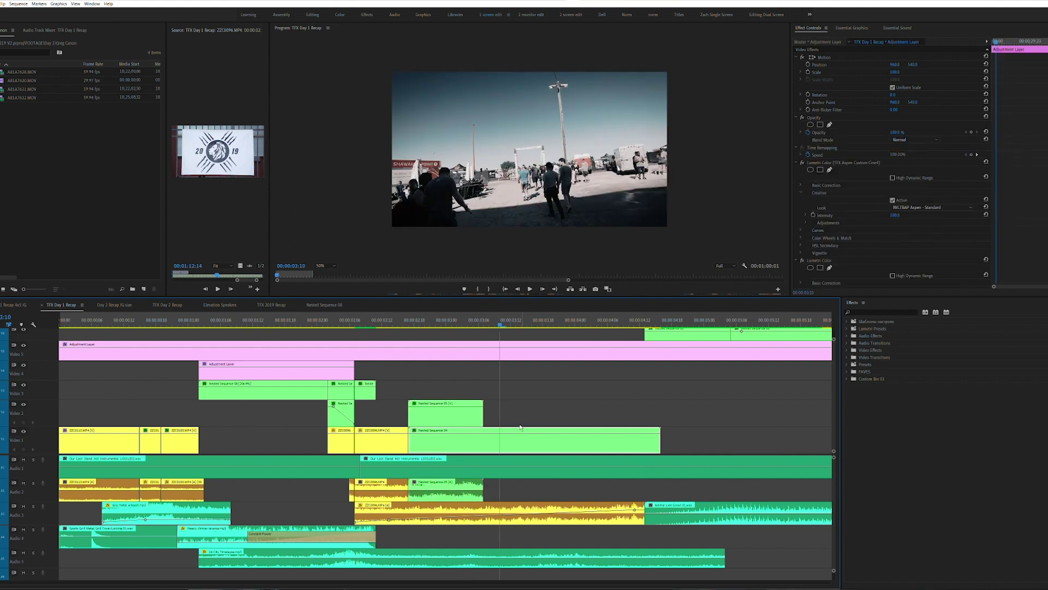
left_click_drag(500, 323, 405, 338)
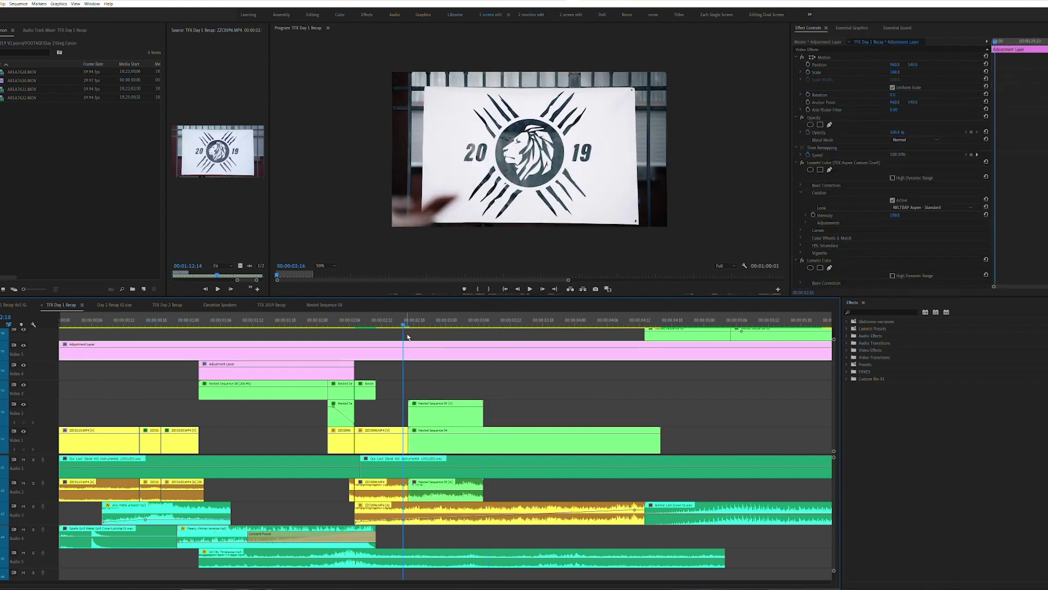
key("Return")
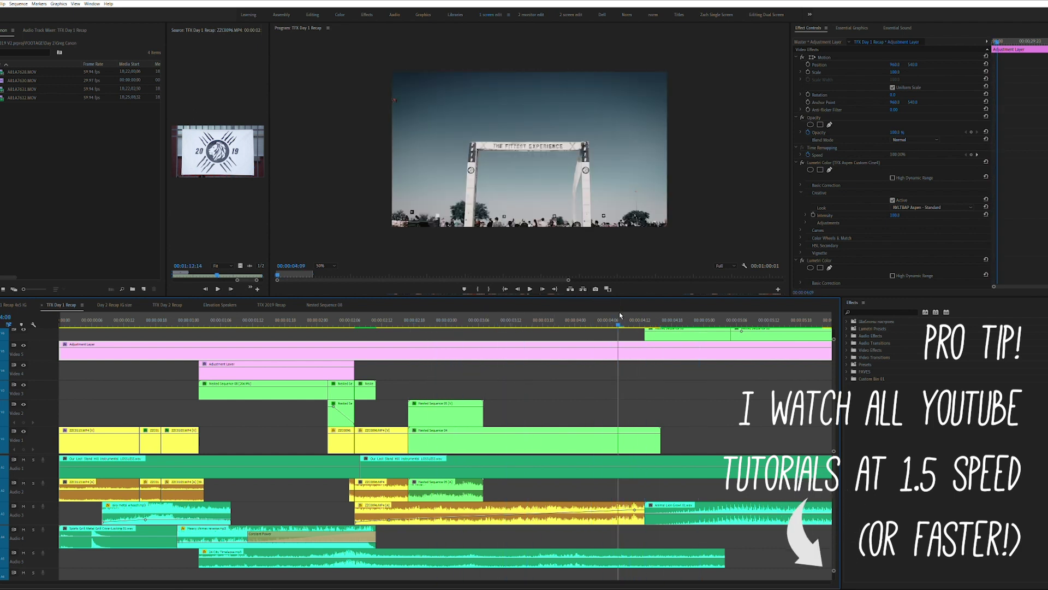
Step: Open Nested Sequence 04, magnify its timeline and move to the end of the original hyperlapse clip
left_click(506, 323)
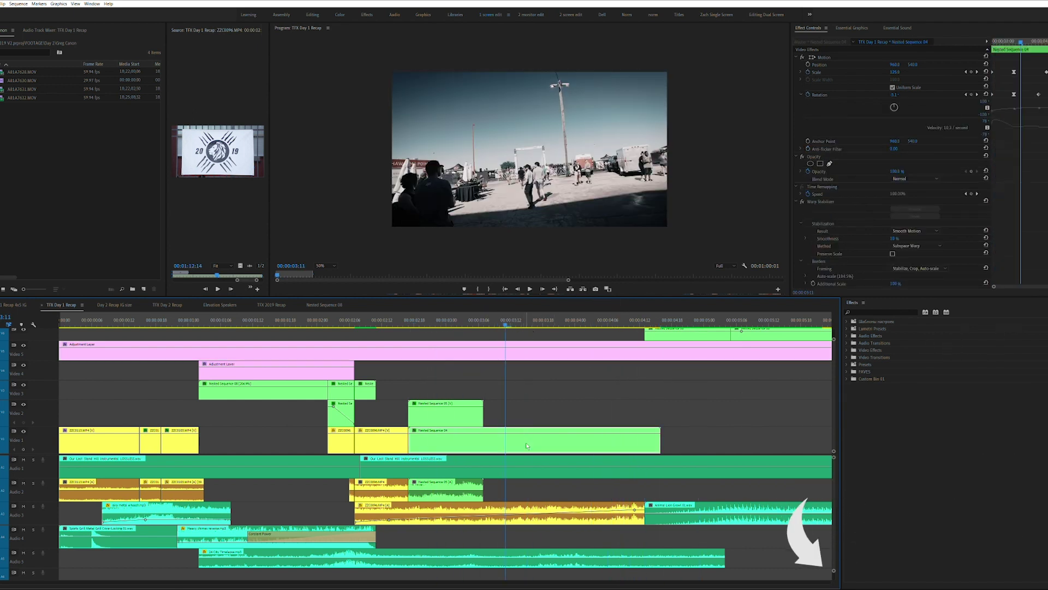
double_click(525, 442)
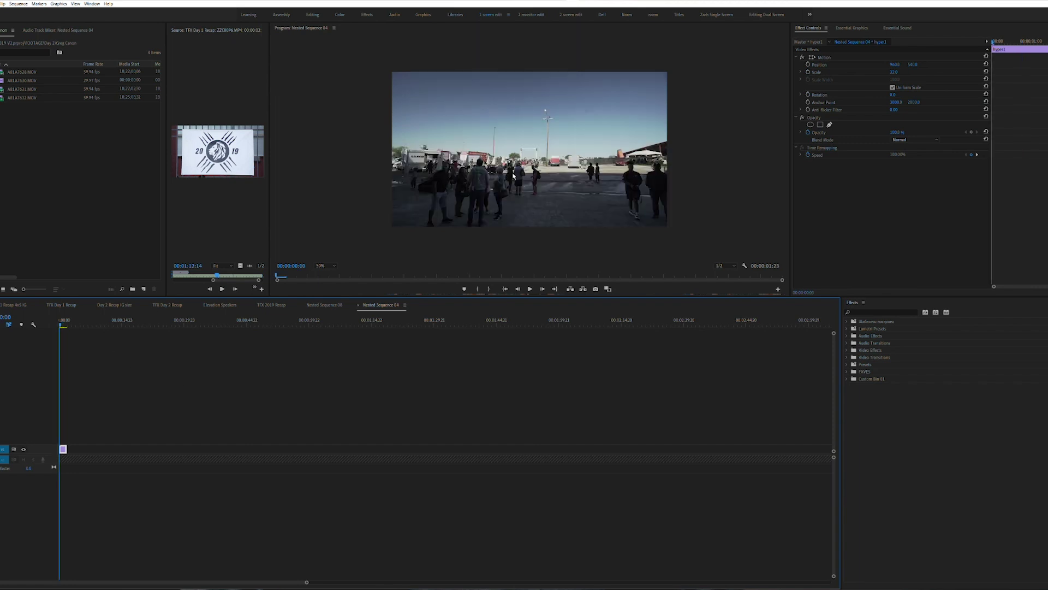
key("equal")
key("equal")
key("equal")
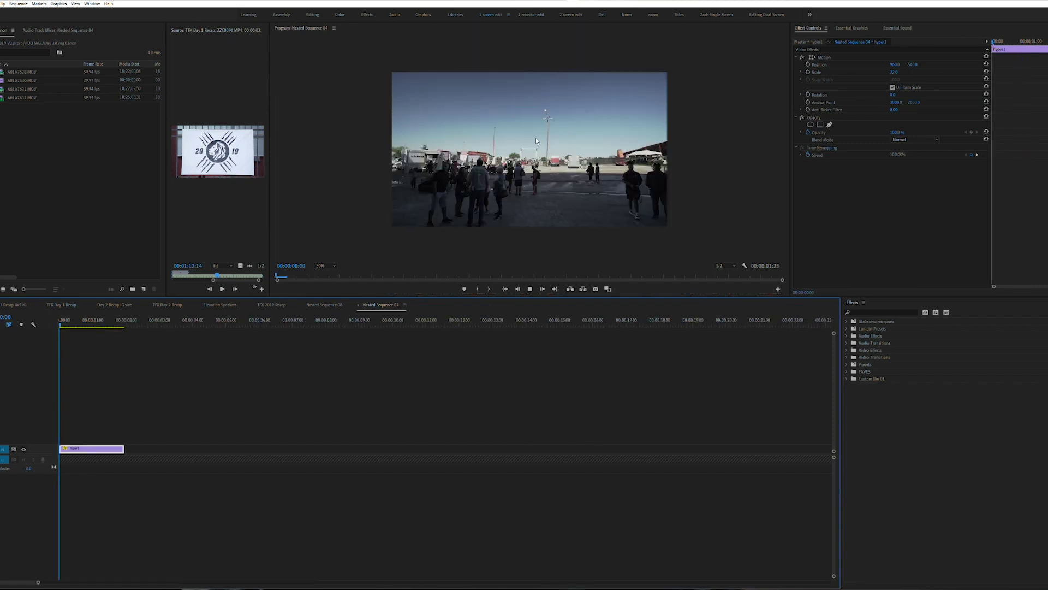
left_click(125, 321)
Step: Enlarge the preview, fit the picture to it, and review the hyperlapse's closing frames at the archway up to 00:00:01:22
key("grave")
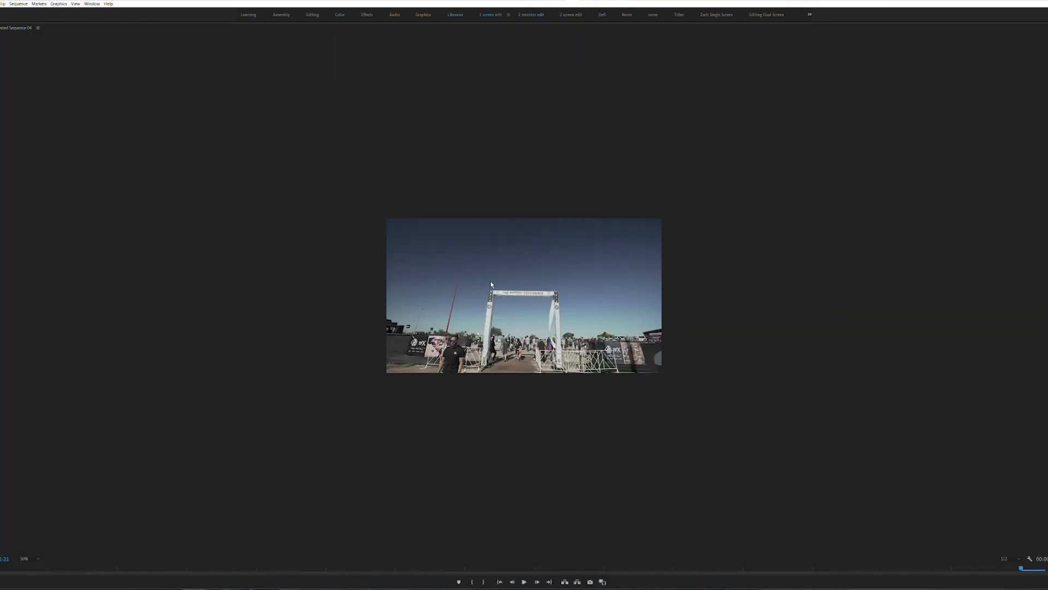
key("Right")
key("Right")
key("Left")
key("Left")
key("Left")
key("Left")
key("Left")
key("Left")
left_click(29, 559)
left_click(32, 481)
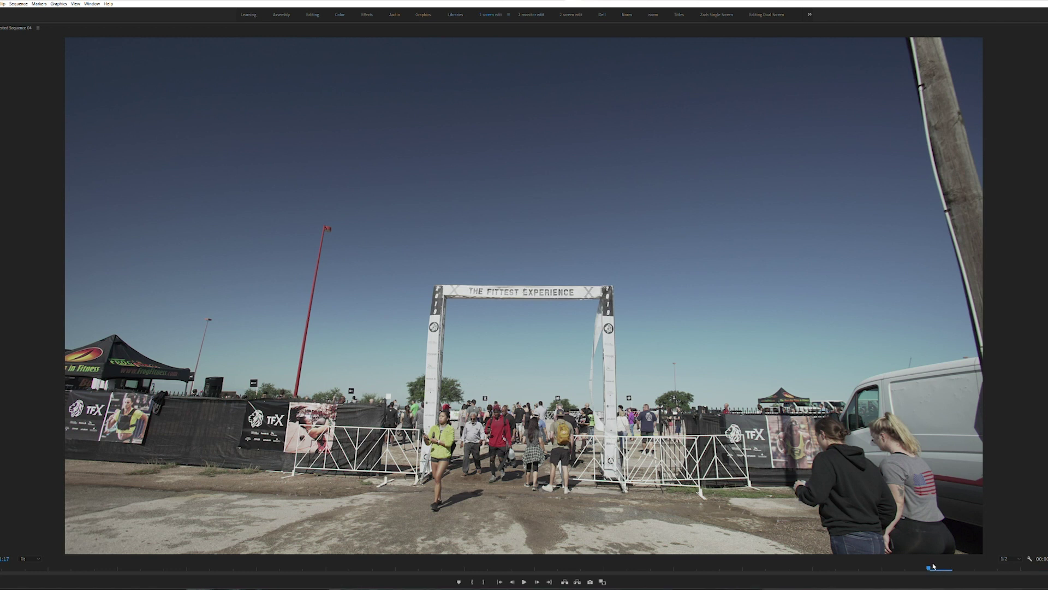
left_click_drag(930, 567, 1044, 568)
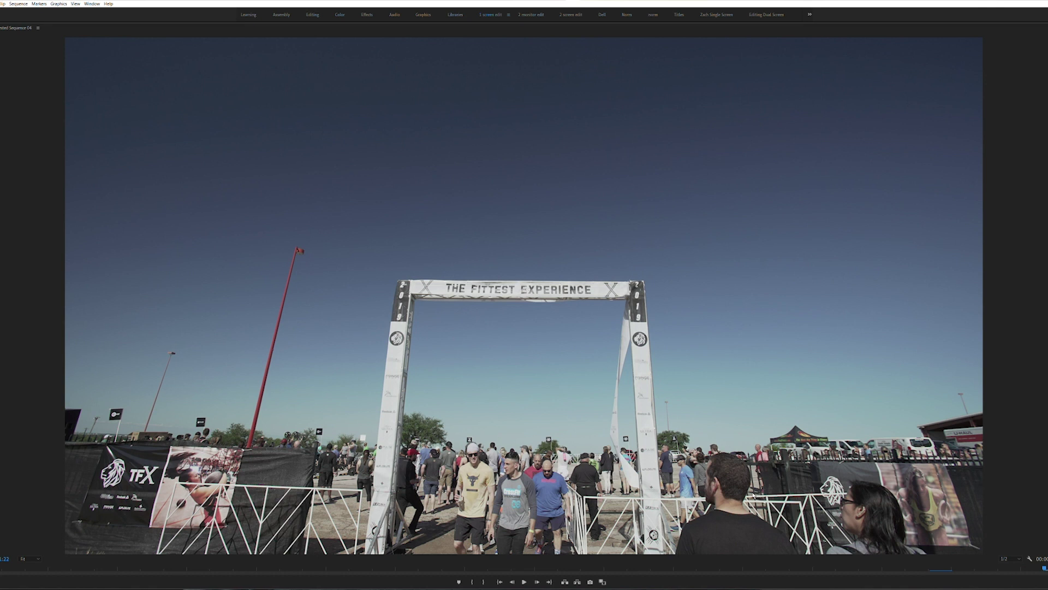
Step: Return to the start of the original hyperlapse and play it in the enlarged preview
key("grave")
left_click(206, 379)
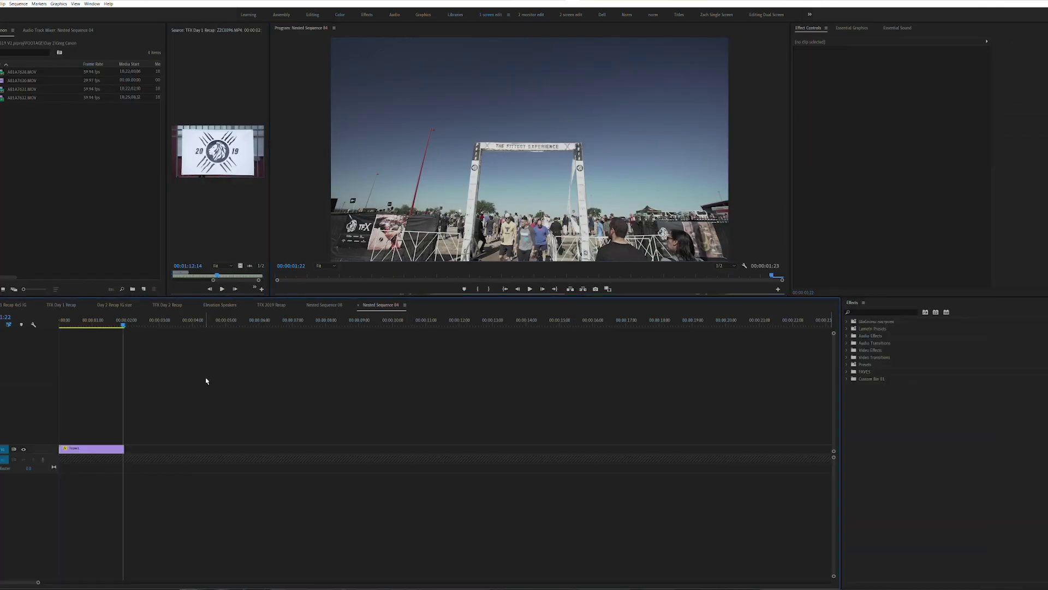
key("Home")
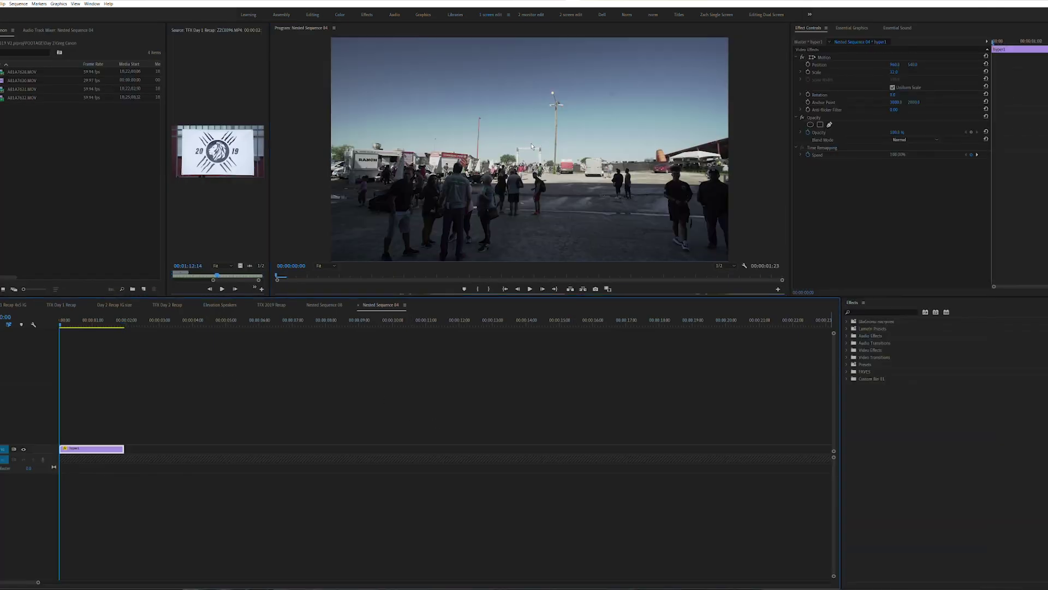
key("grave")
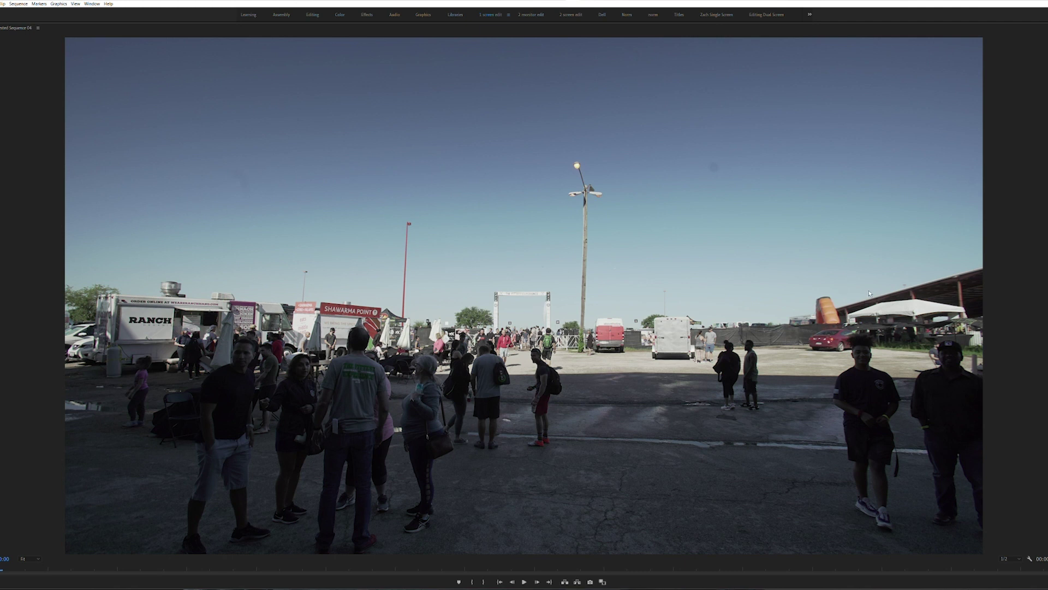
key("space")
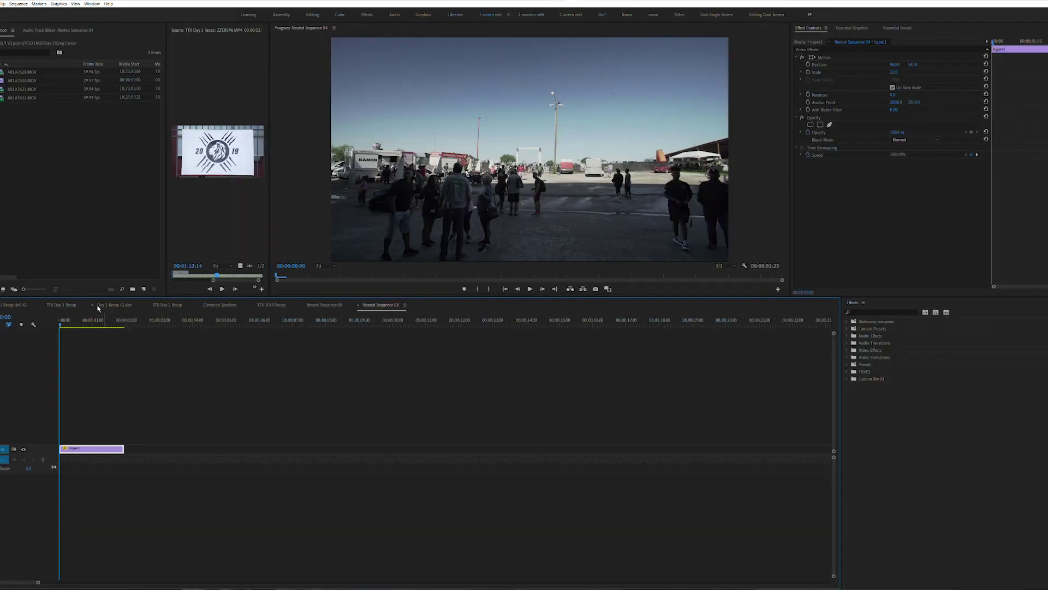
Step: Return to the TFX Day 1 Recap sequence and examine the hyperlapse clip's effects at 00:00:03:07
left_click(52, 304)
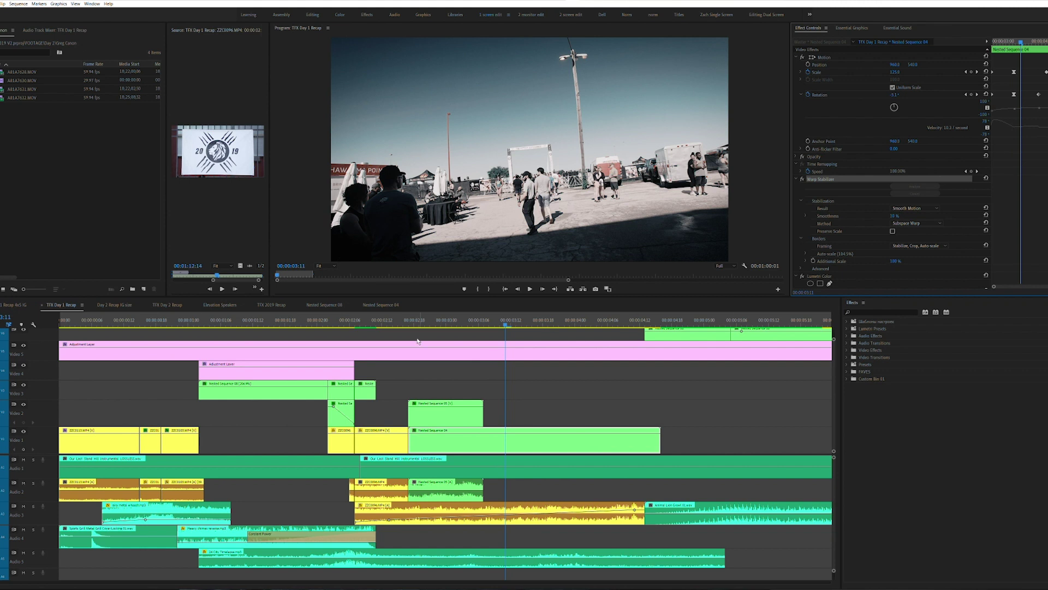
left_click(517, 403)
key("Up")
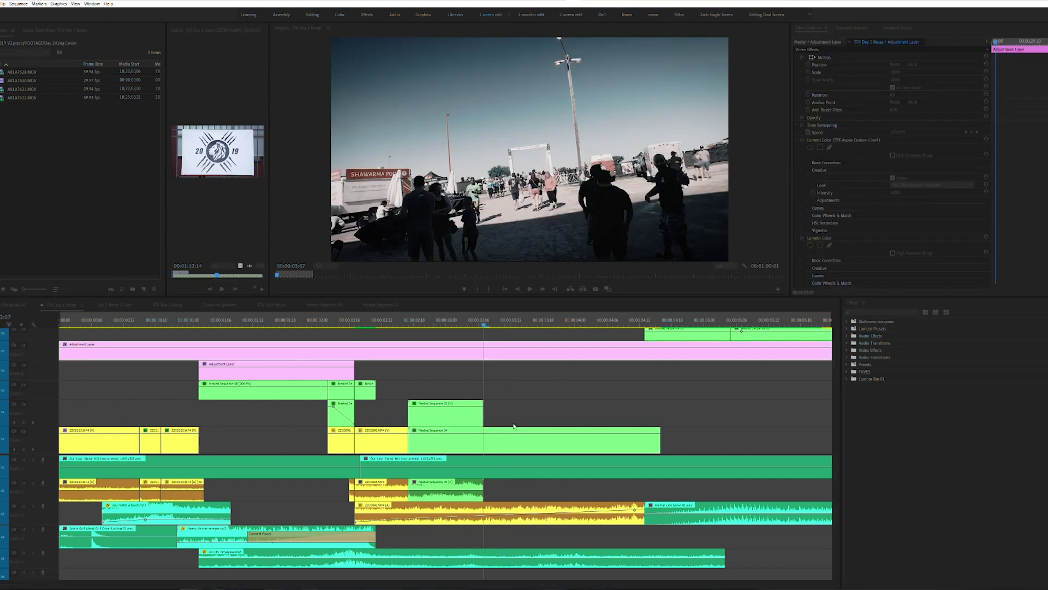
left_click(507, 435)
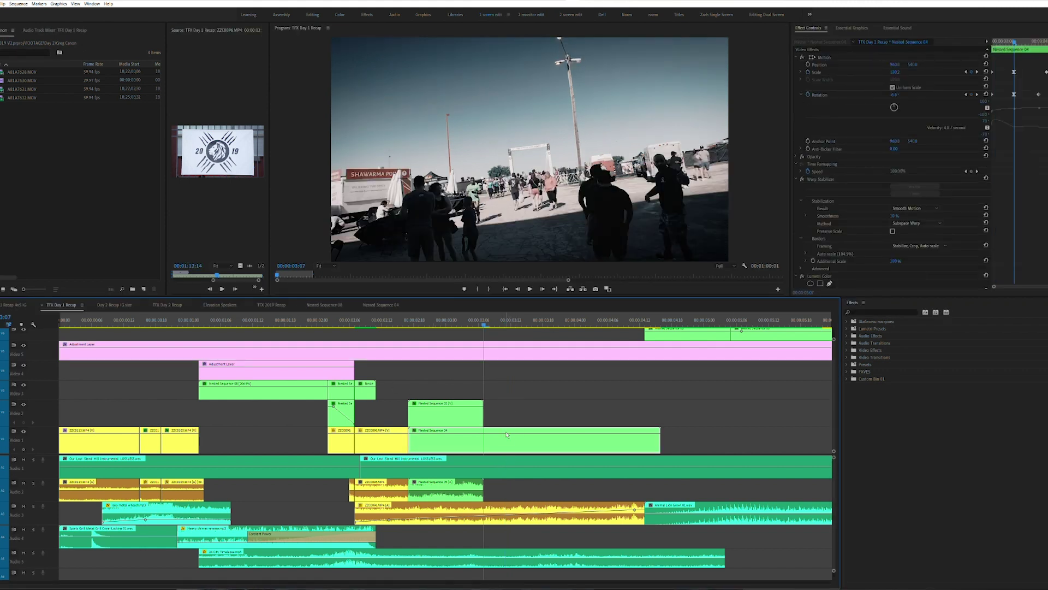
left_click(558, 411)
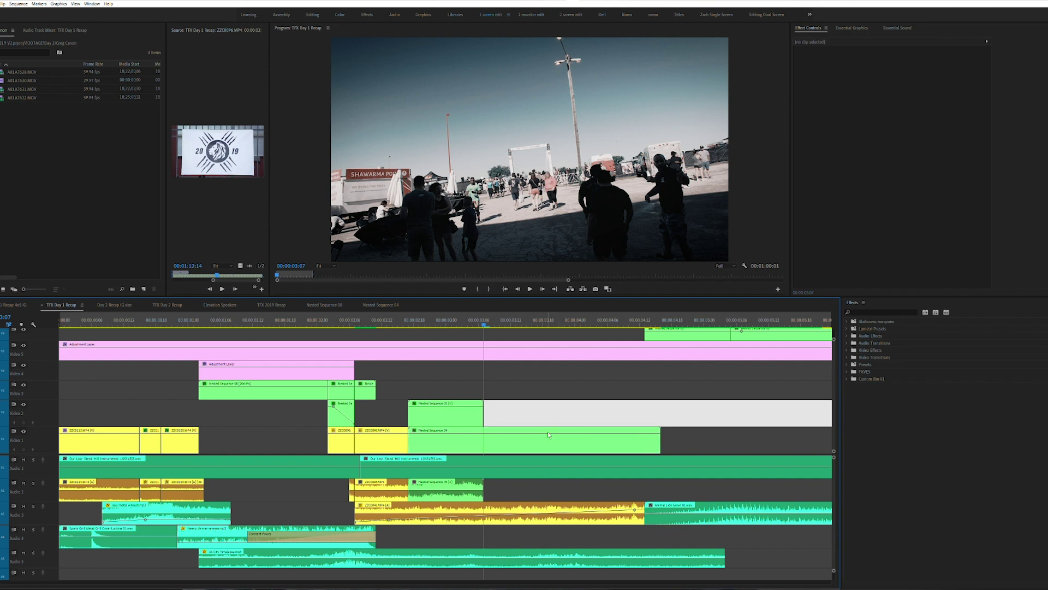
Step: Scrub the hyperlapse clip between 00:00:03:07 and 00:00:03:12, examining its scale and rotation keyframes
key("Up")
left_click_drag(431, 319, 509, 378)
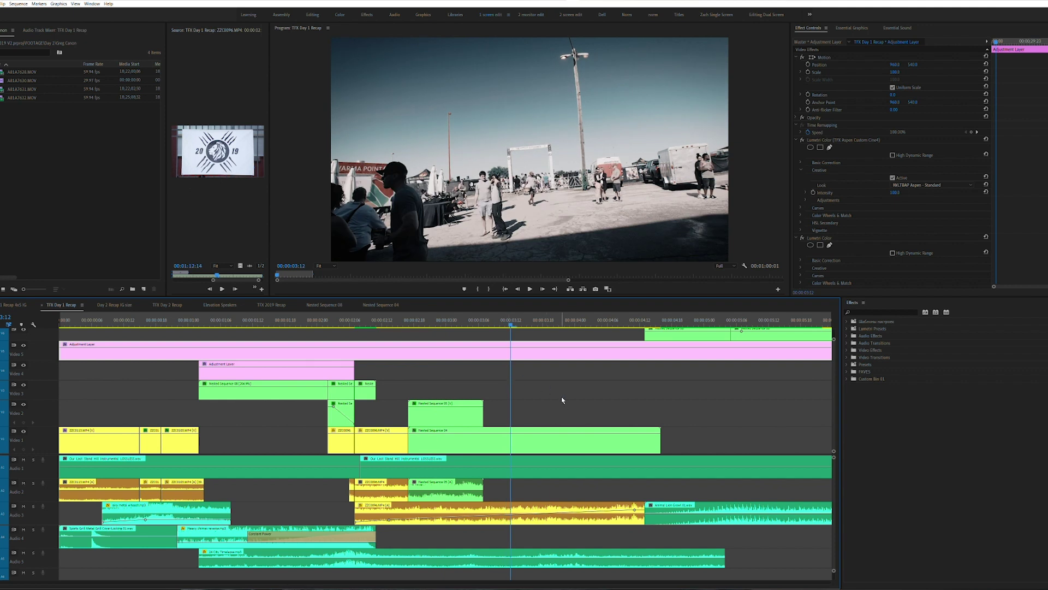
left_click(573, 433)
left_click_drag(525, 323, 487, 363)
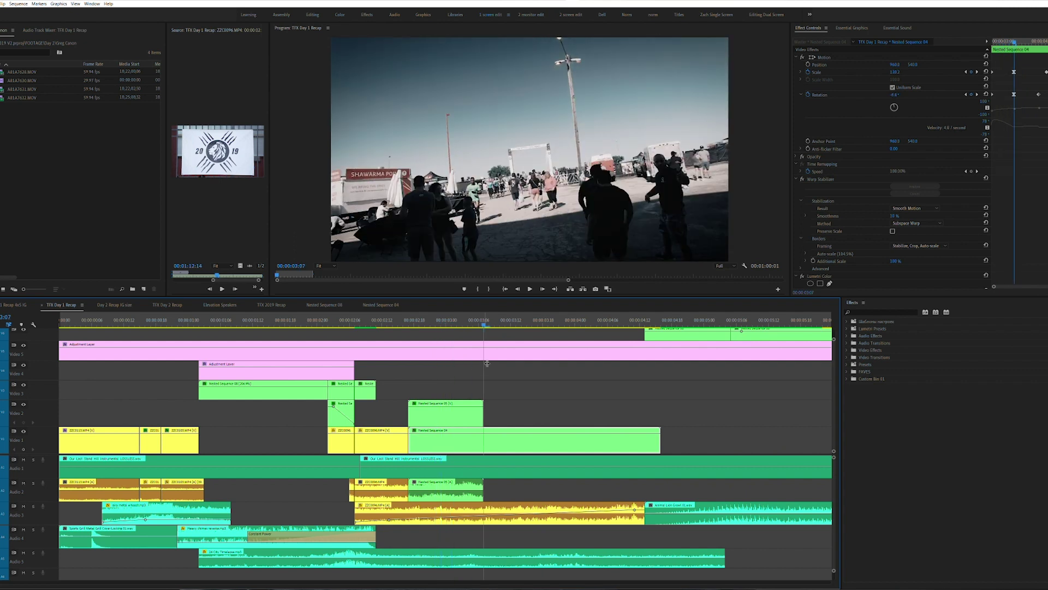
mouse_move(494, 320)
left_mouse_down()
mouse_move(409, 336)
mouse_move(458, 345)
mouse_move(468, 318)
mouse_move(486, 320)
left_mouse_up()
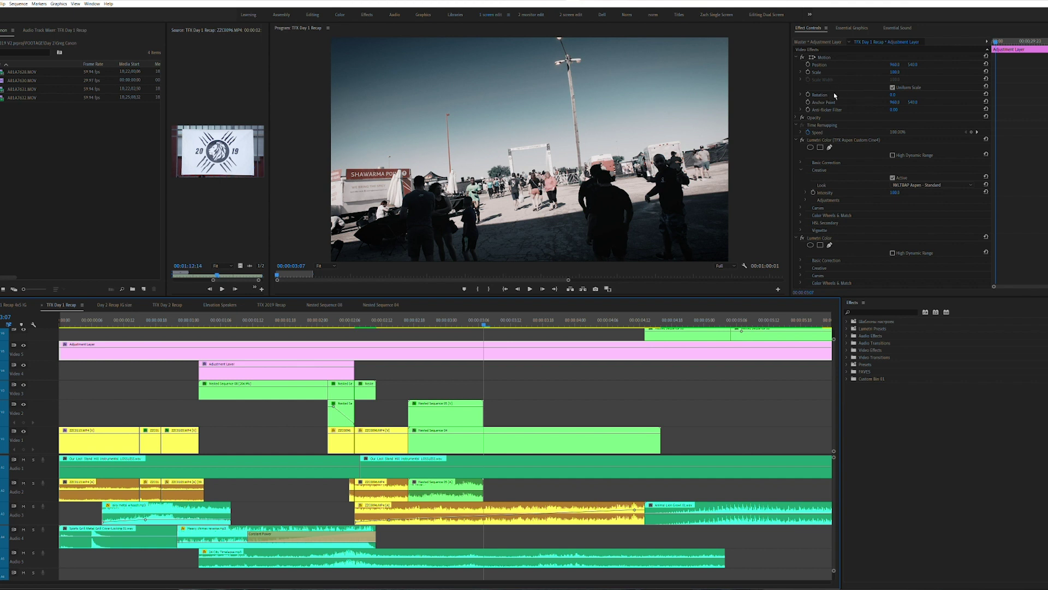
Step: Examine the pass-by clip's Gaussian Blur settings and the hyperlapse's zoom toward the archway up to 00:00:04:15
left_click(465, 415)
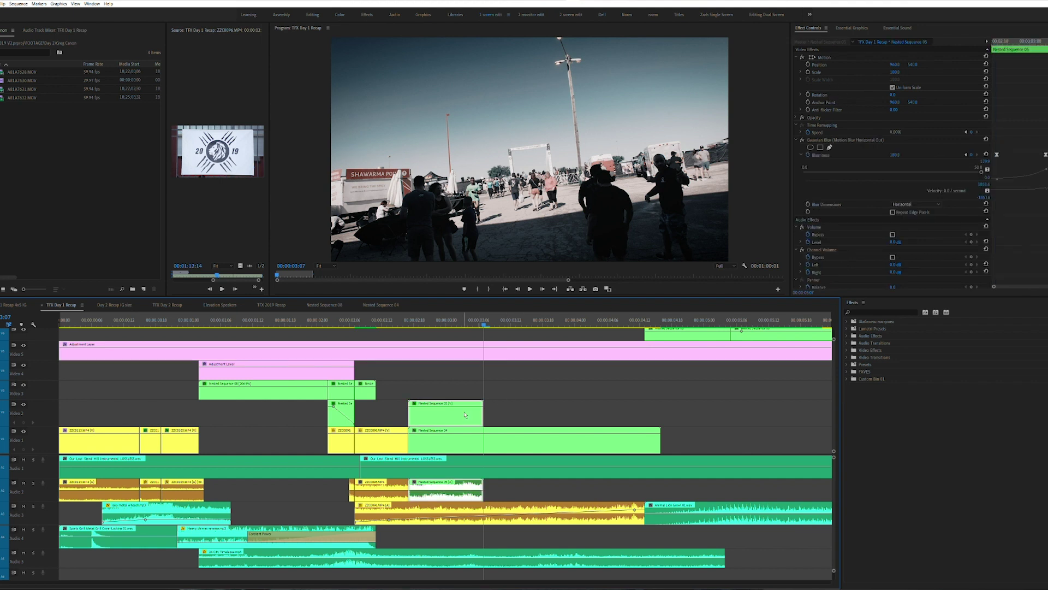
left_click(497, 449)
left_click_drag(487, 317, 603, 354)
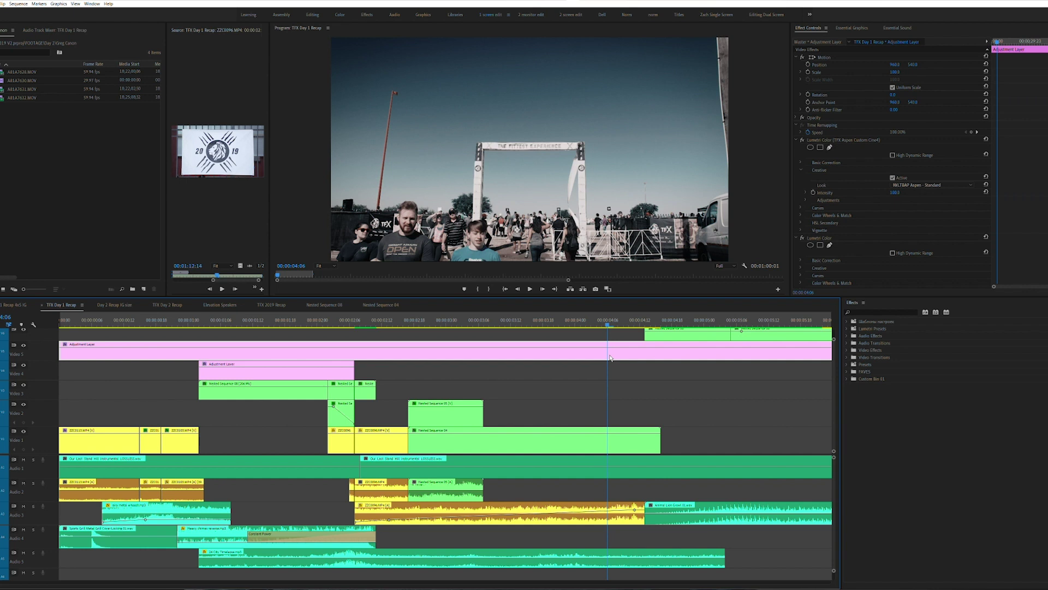
left_click(615, 438)
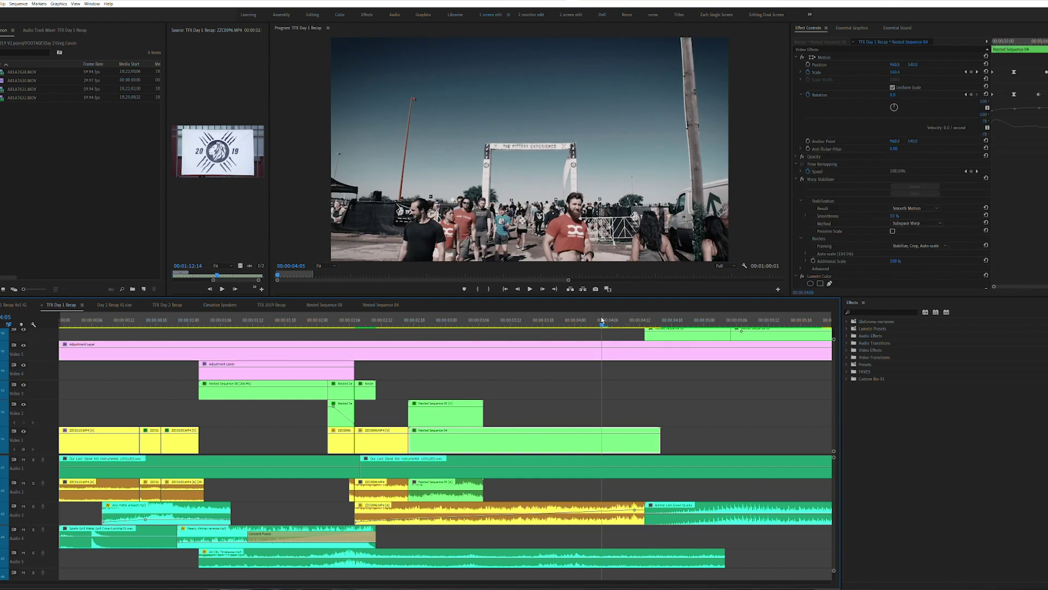
left_click_drag(602, 320, 656, 319)
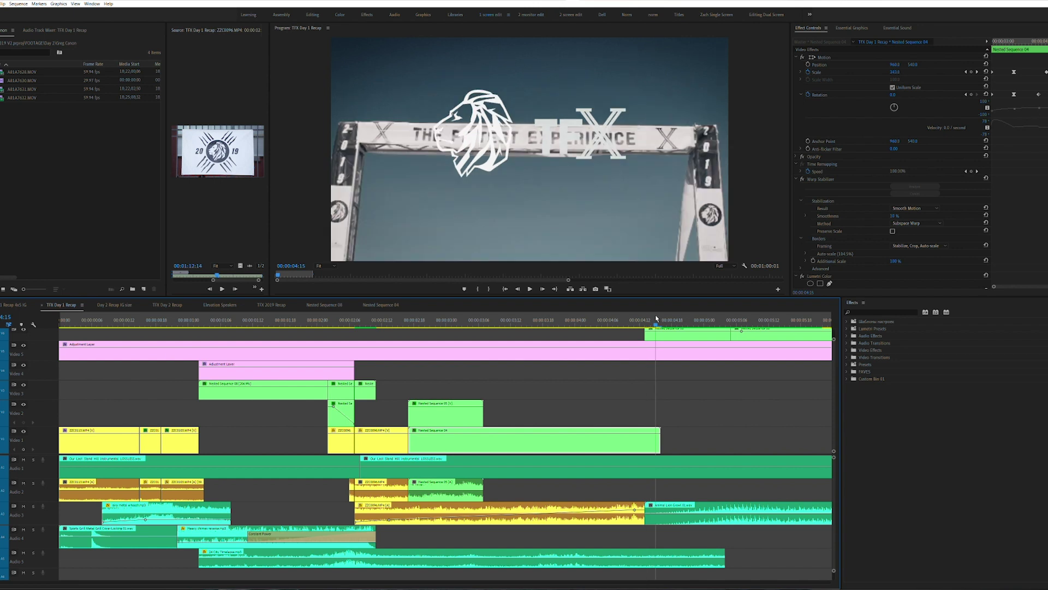
Step: View the logo over the archway enlarged, then review the edit again from 00:00:02:11 to 00:00:04:13
key("grave")
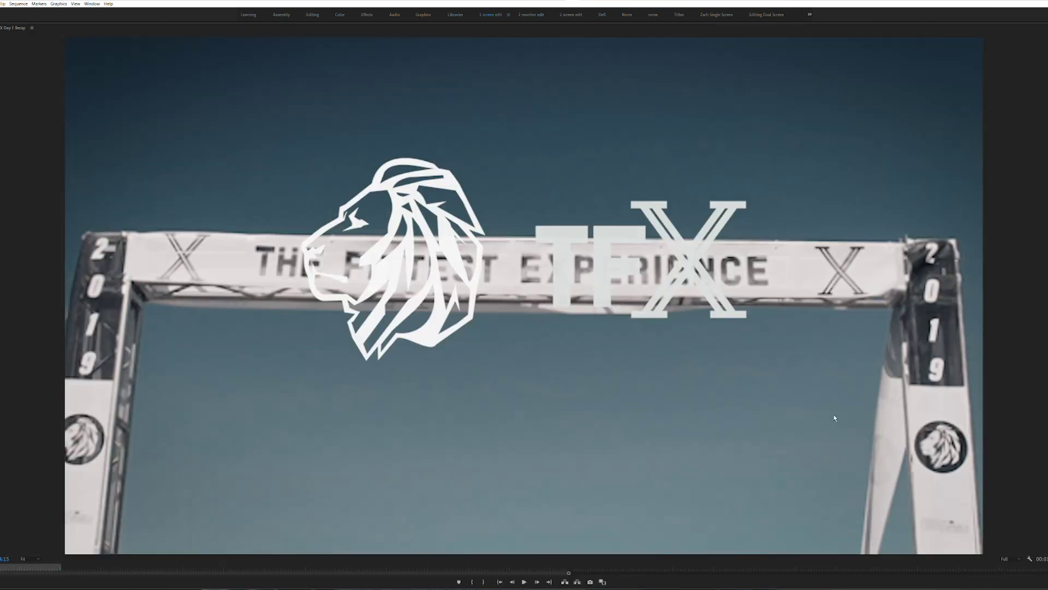
key("grave")
left_click_drag(635, 317, 378, 356)
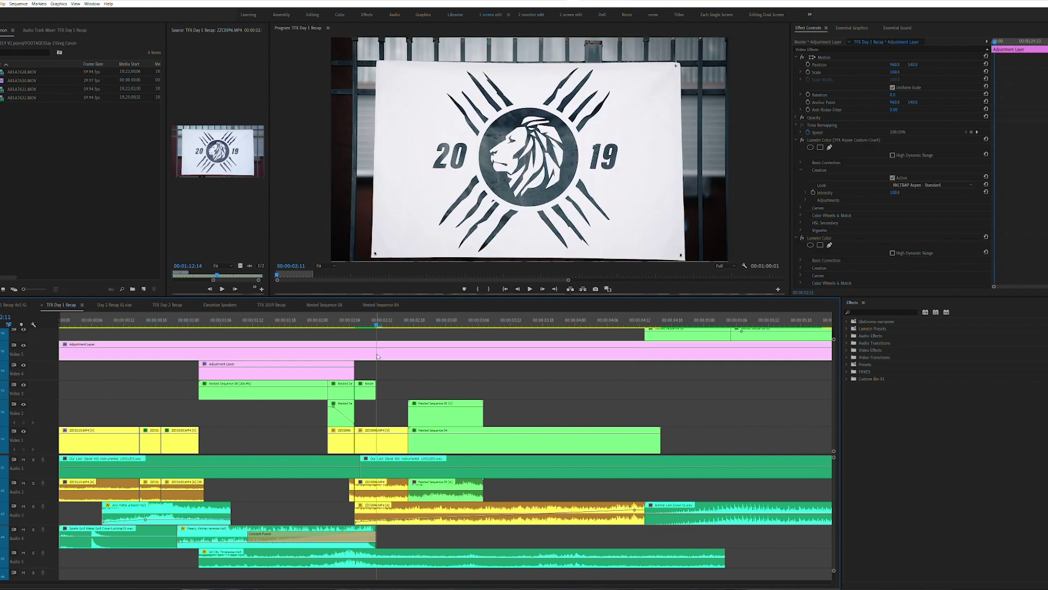
left_click_drag(399, 320, 648, 323)
Step: Look over the upper logo tracks and play the TFX logo animation through to 00:00:07:00
scroll(649, 331, "up", 2)
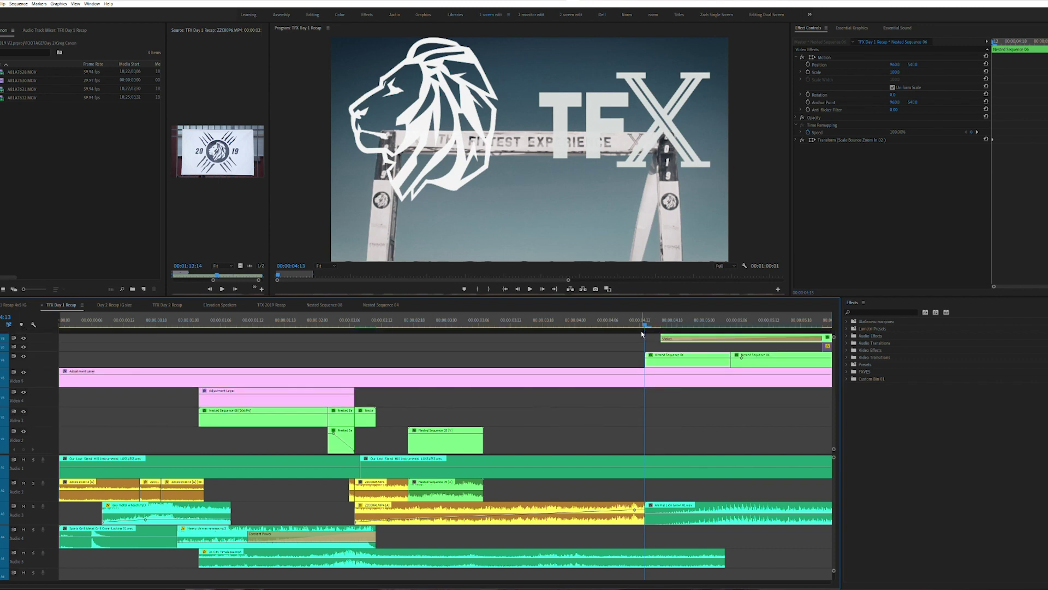
scroll(630, 341, "down", 2)
scroll(630, 341, "up", 2)
scroll(630, 340, "right", 2)
left_click_drag(541, 317, 479, 361)
key("space")
key("minus")
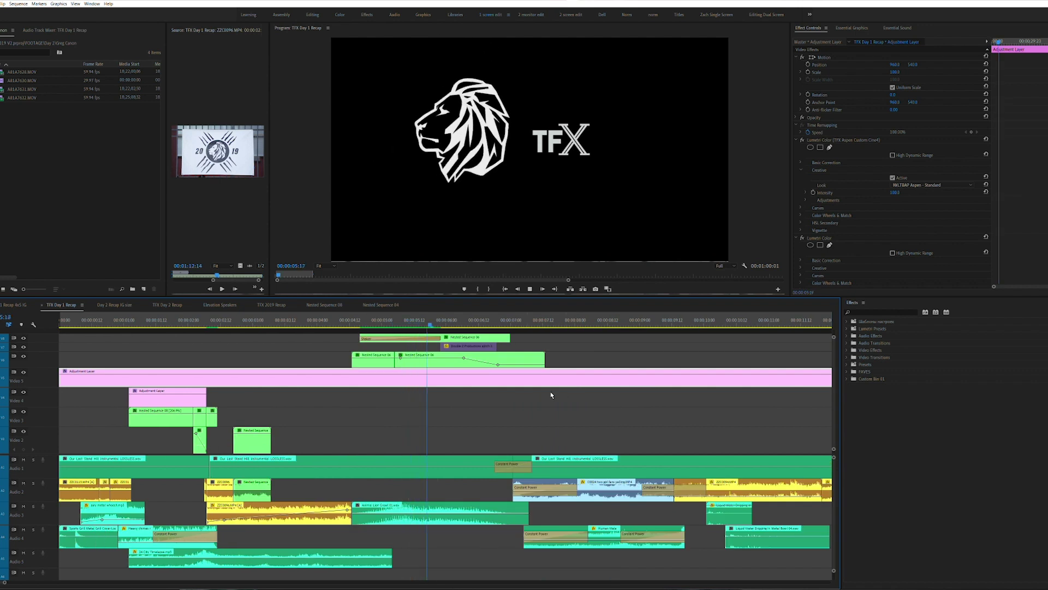
key("space")
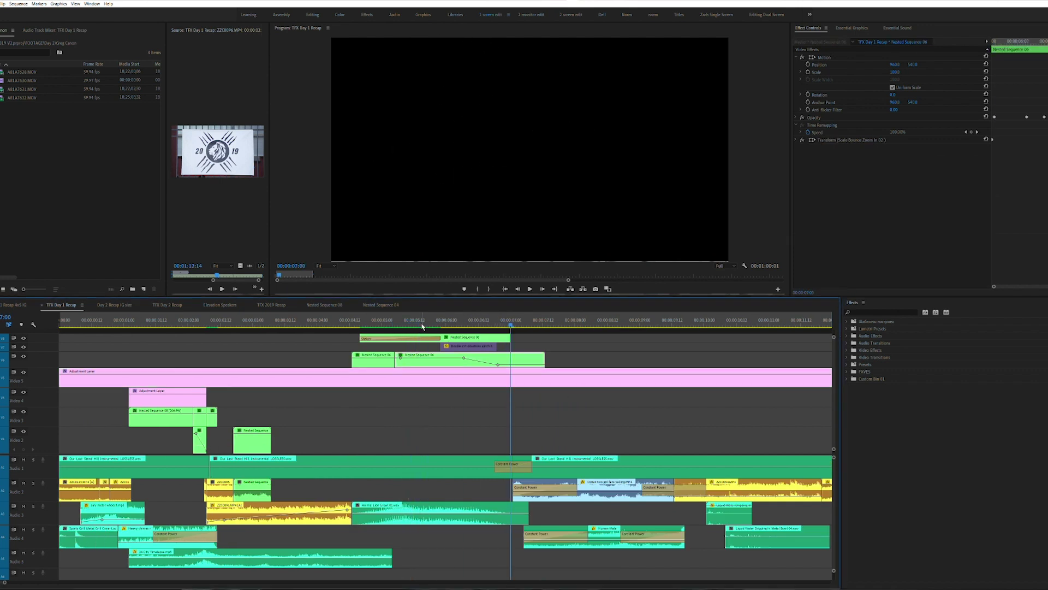
Step: Examine the Scale Bounce Zoom In transform and its scale keyframes on the TFX logo clip, replaying the bounce from 00:00:04:13 to 00:00:05:03
left_click(357, 323)
left_click(796, 137)
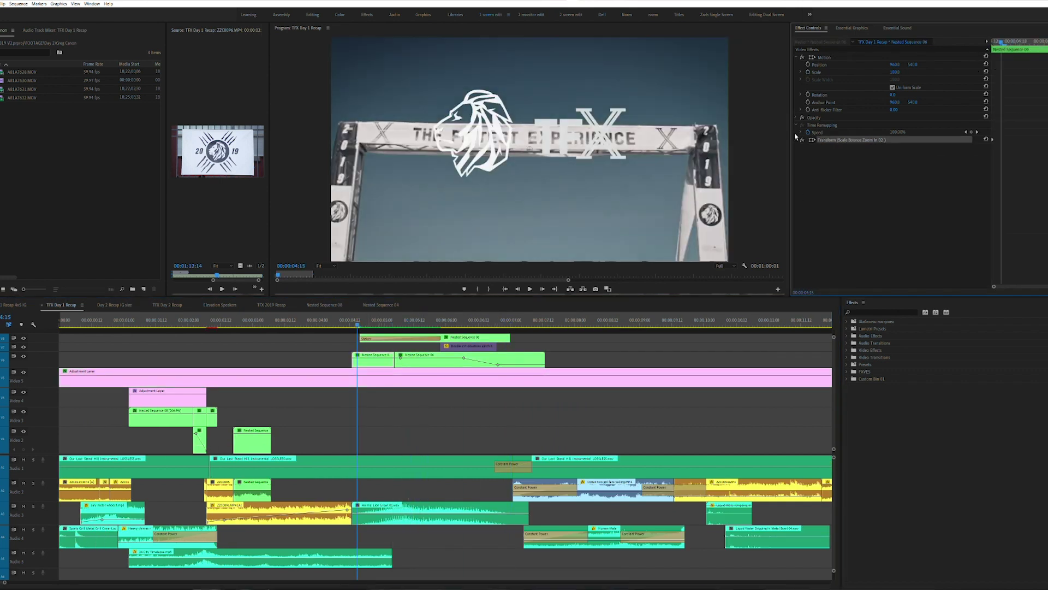
left_click(796, 136)
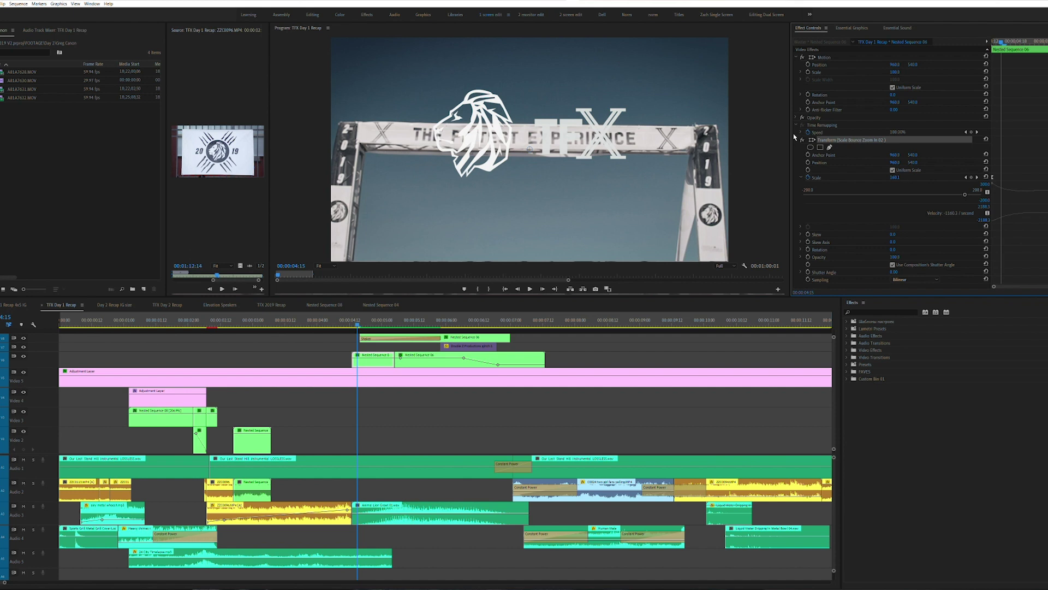
left_click(801, 174)
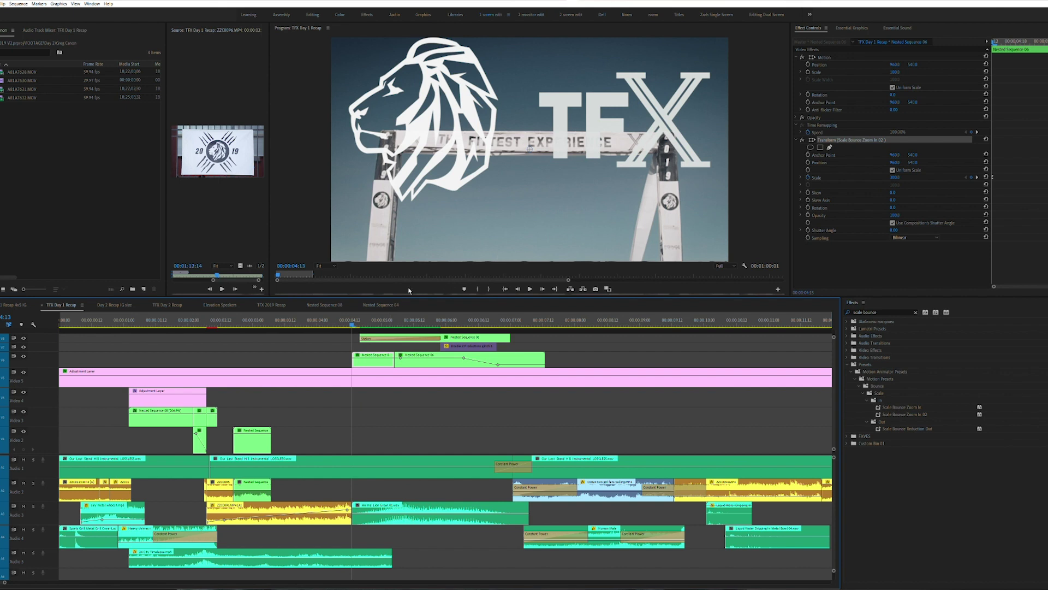
key("space")
key("space")
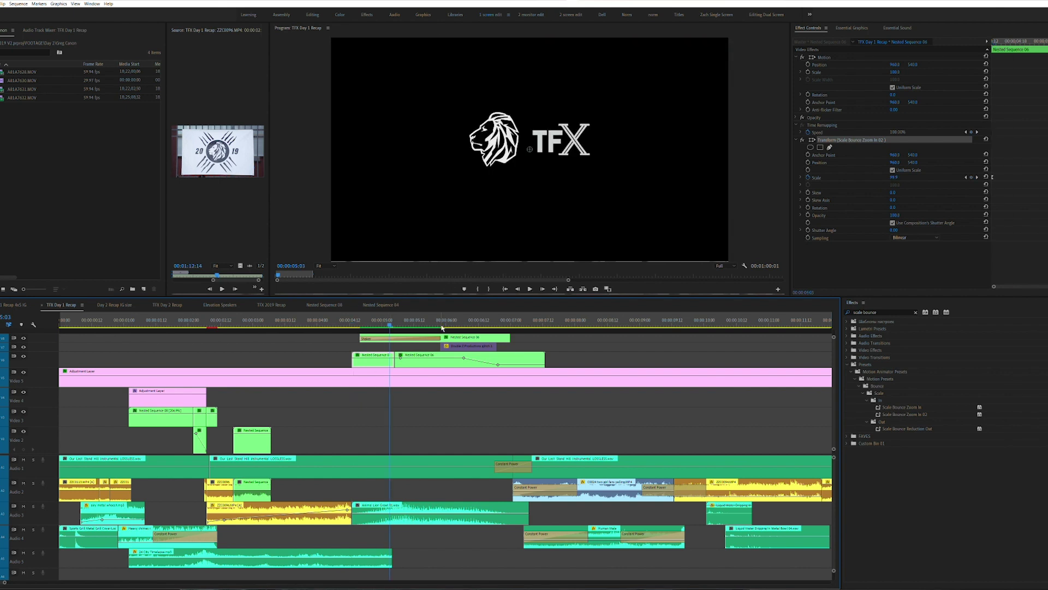
Step: Scrub the lion's scale-up to 00:00:06:05 and compare the frame with the lion clip disabled and re-enabled
left_click(464, 337)
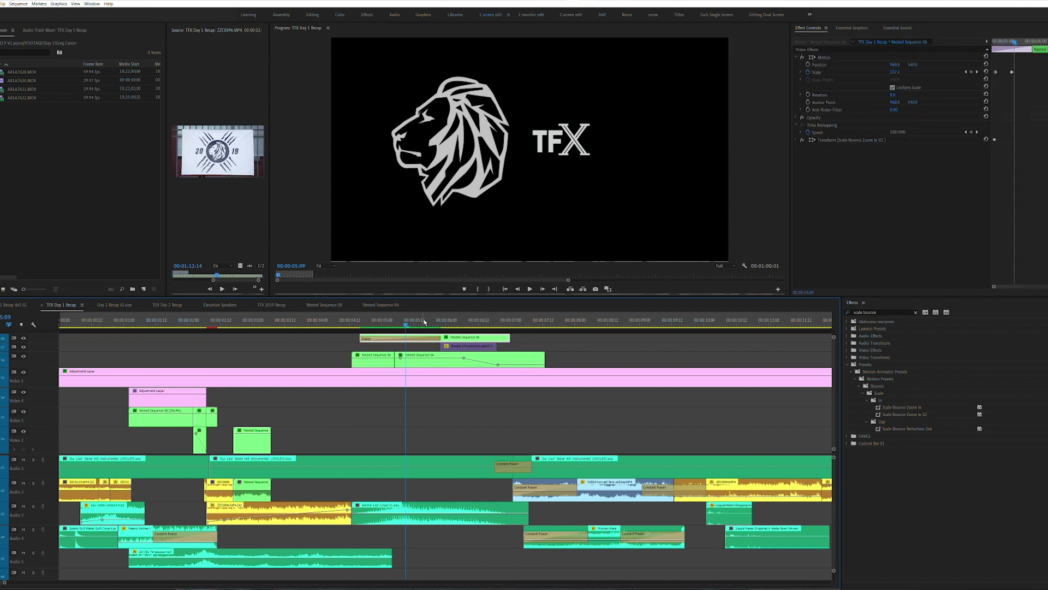
left_click_drag(446, 316, 461, 317)
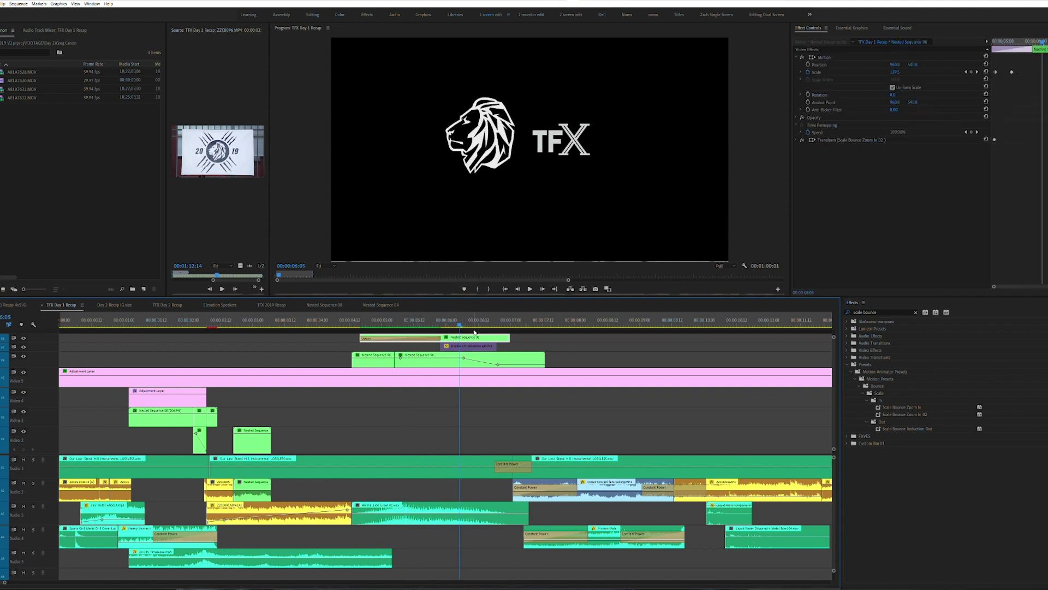
key("shift+e")
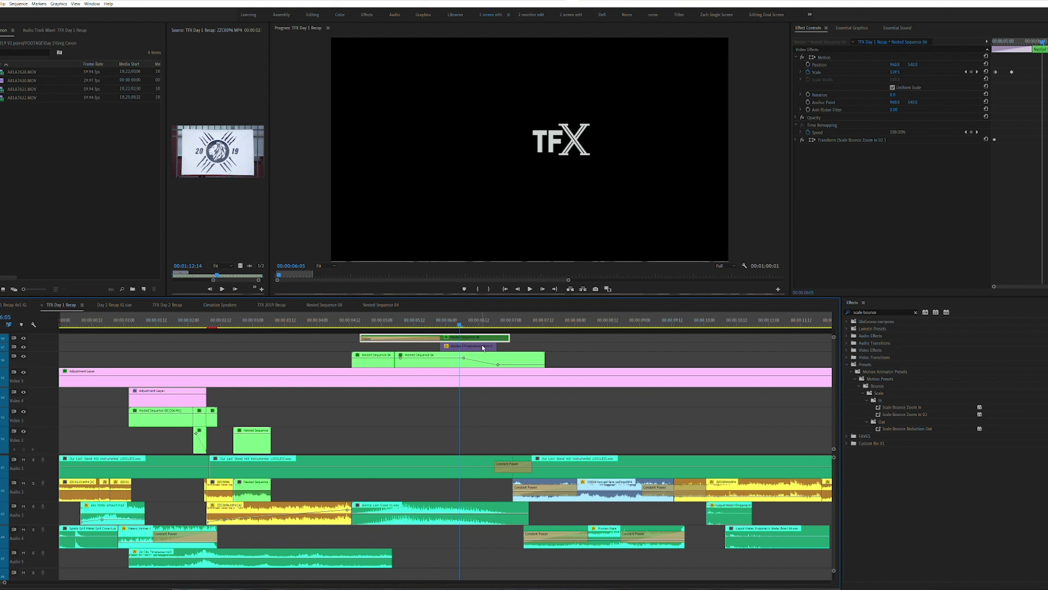
key("shift+e")
Step: Inspect the Shake transition's settings at the start of the lion clip and scrub the shaking from 00:00:04:20 to 00:00:05:19
left_click_drag(475, 321, 372, 331)
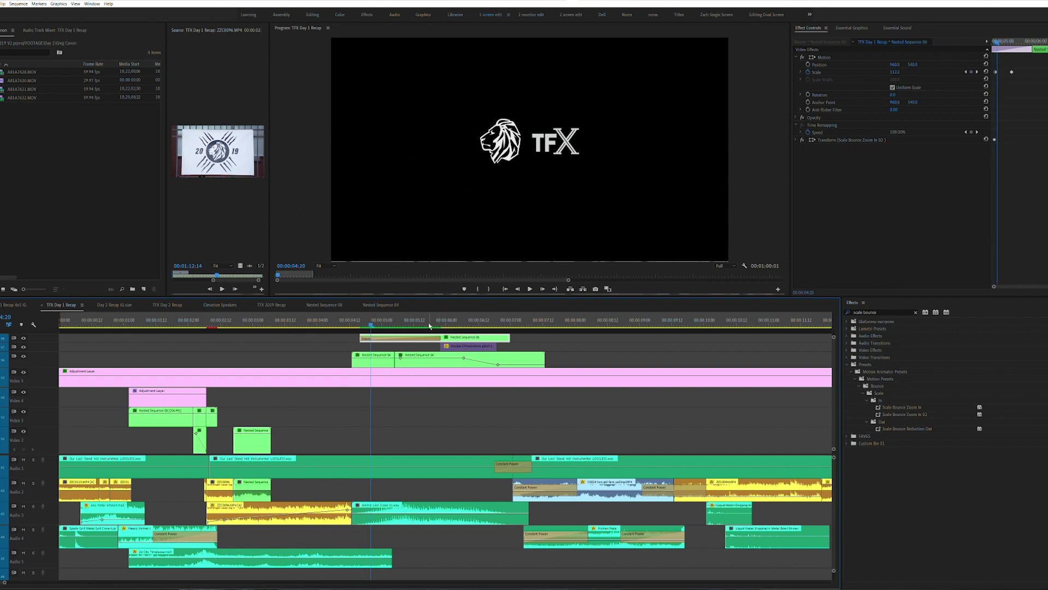
left_click_drag(363, 322, 374, 340)
left_click(384, 338)
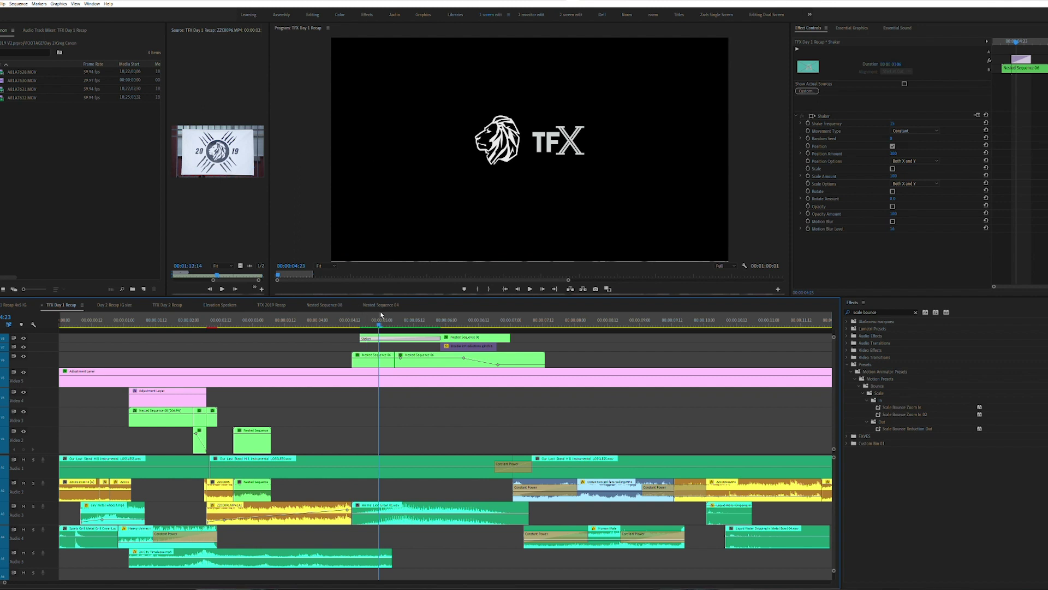
left_click_drag(381, 315, 435, 325)
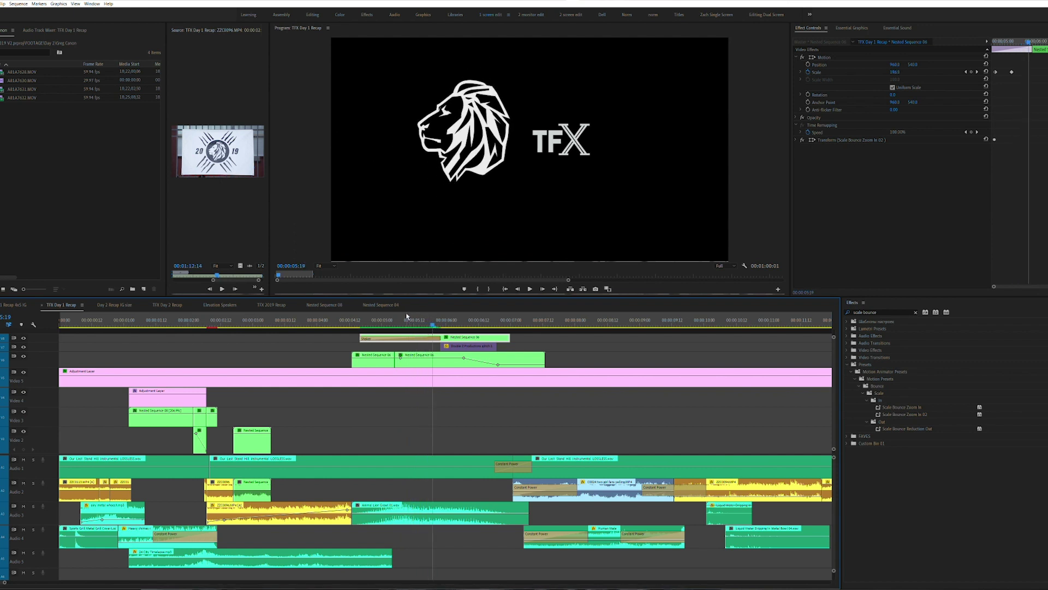
left_click_drag(436, 320, 351, 338)
Step: Play the logo's fade-out into the weightlifter shot at 00:00:07:05 and examine that clip's opacity keyframes
key("minus")
key("minus")
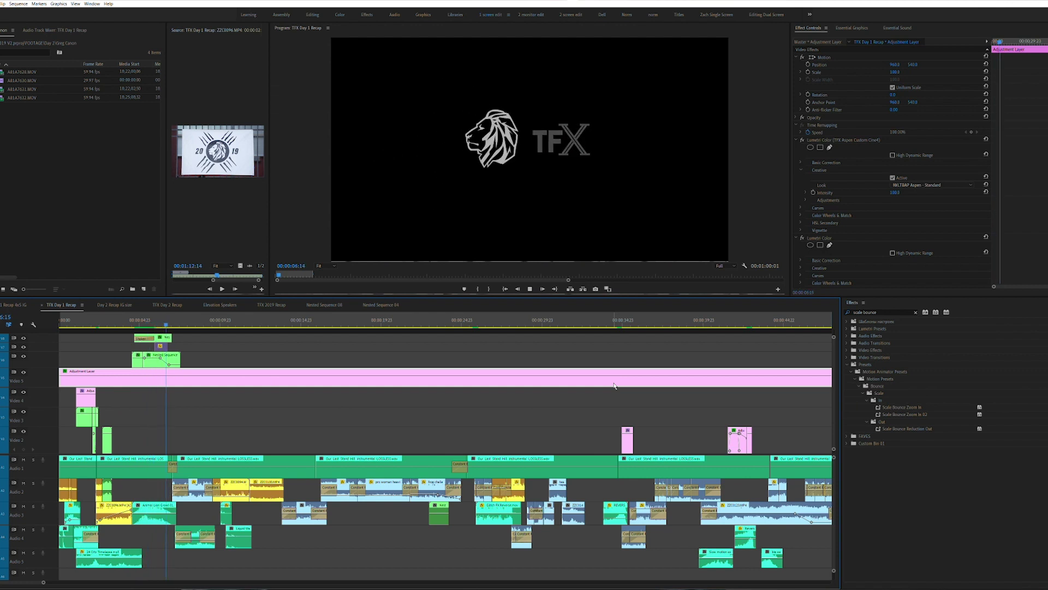
key("space")
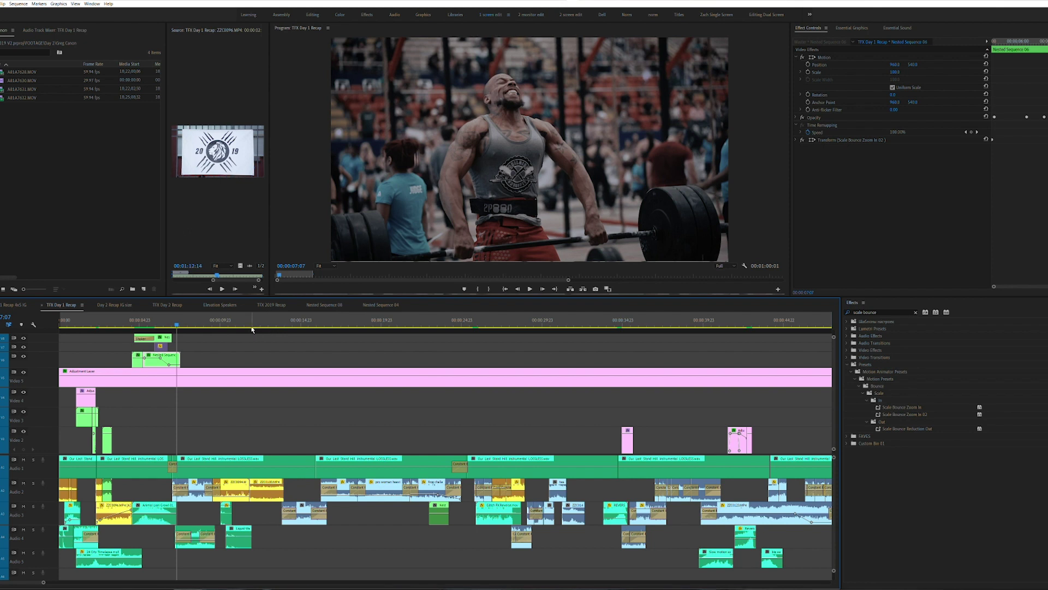
key("Left")
key("Left")
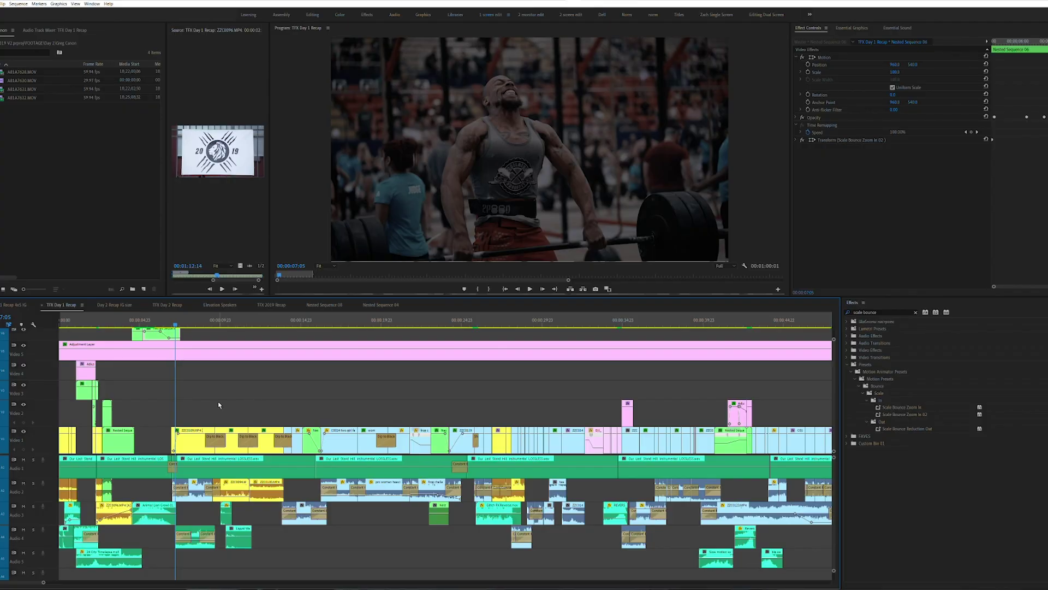
left_click(197, 440)
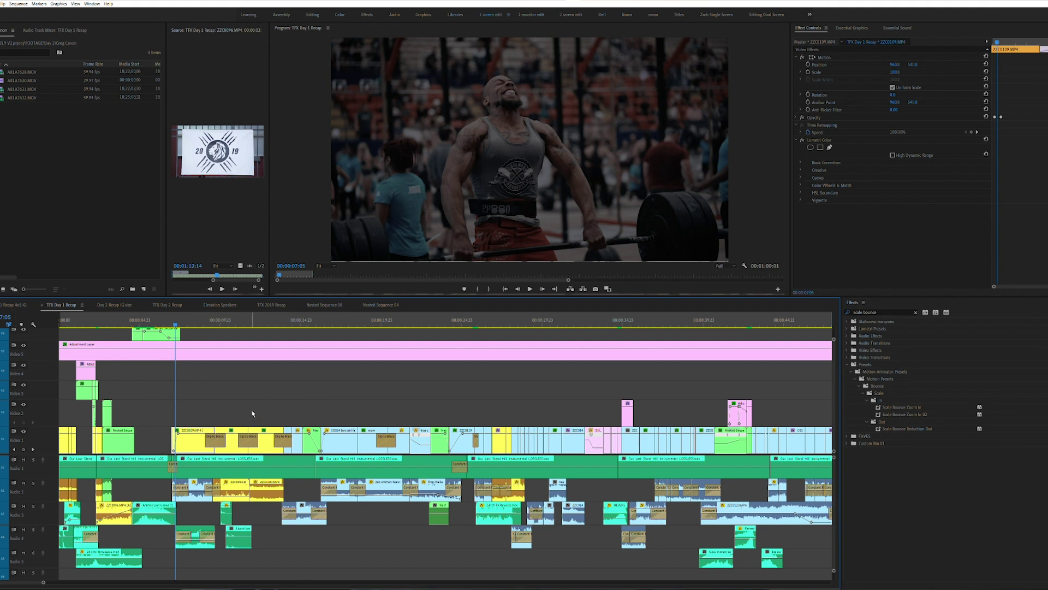
Step: Play the weightlifter shots through to the raindrop shot at 00:00:10:21 and save the project
key("Down")
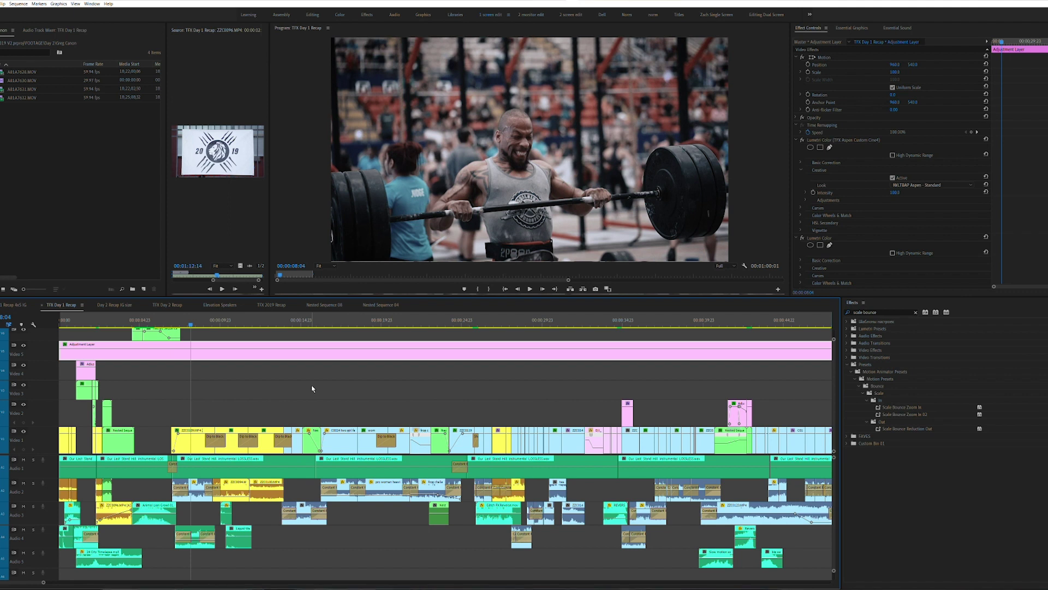
key("space")
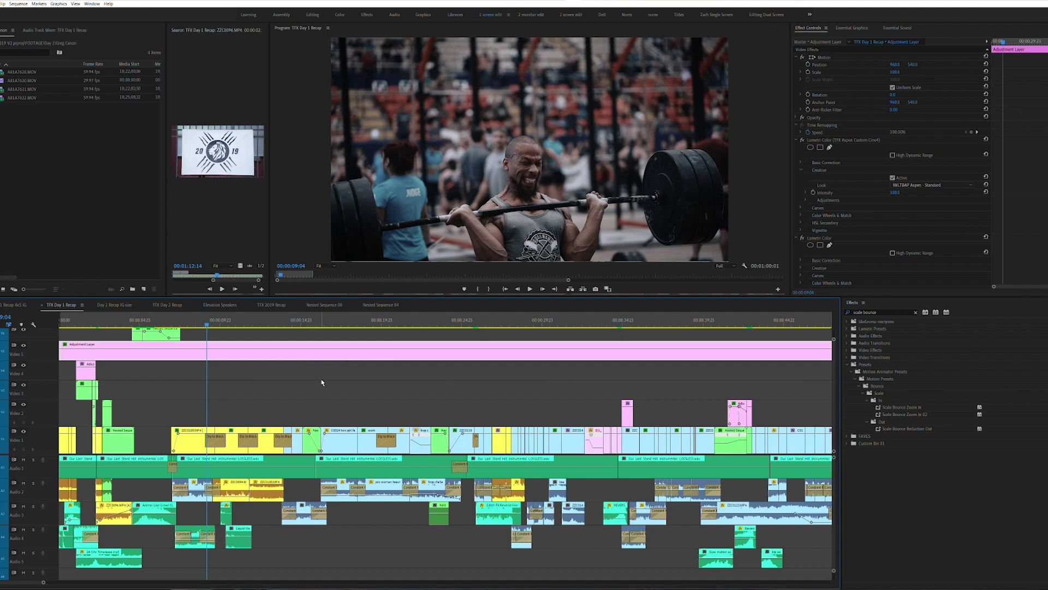
key("=")
key("space")
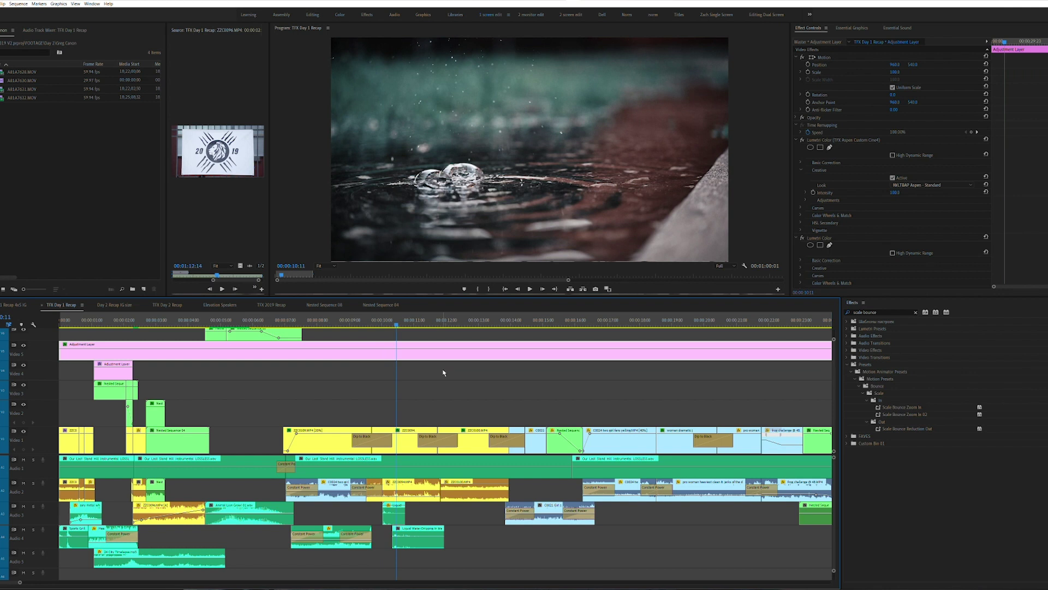
key("Up")
key("ctrl+s")
key("space")
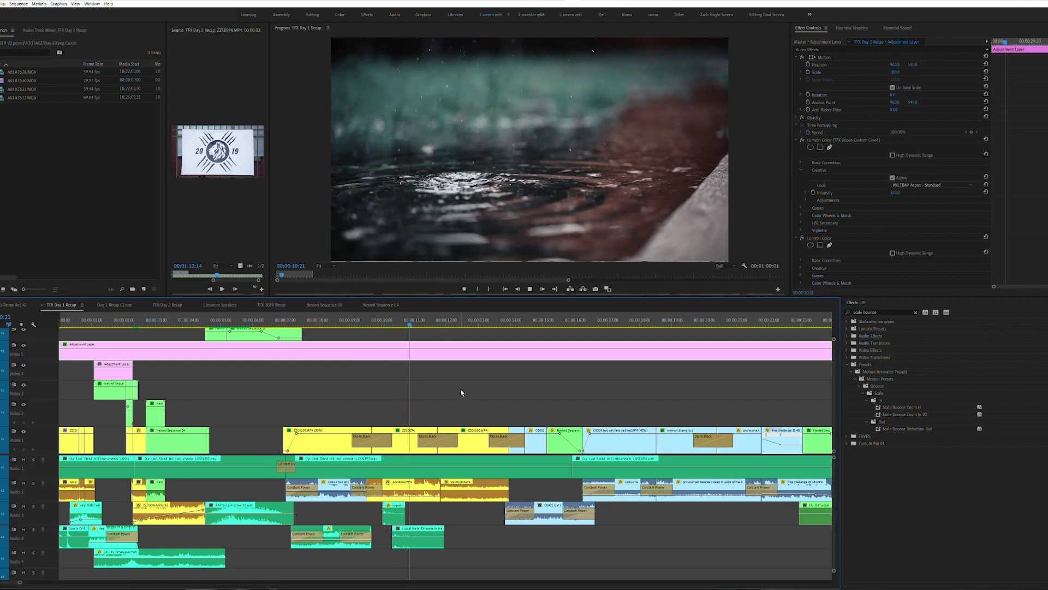
Step: View the ungraded source footage of the silhouette behind the fence enlarged, scrub through it, and restore the normal layout
key("shift+grave")
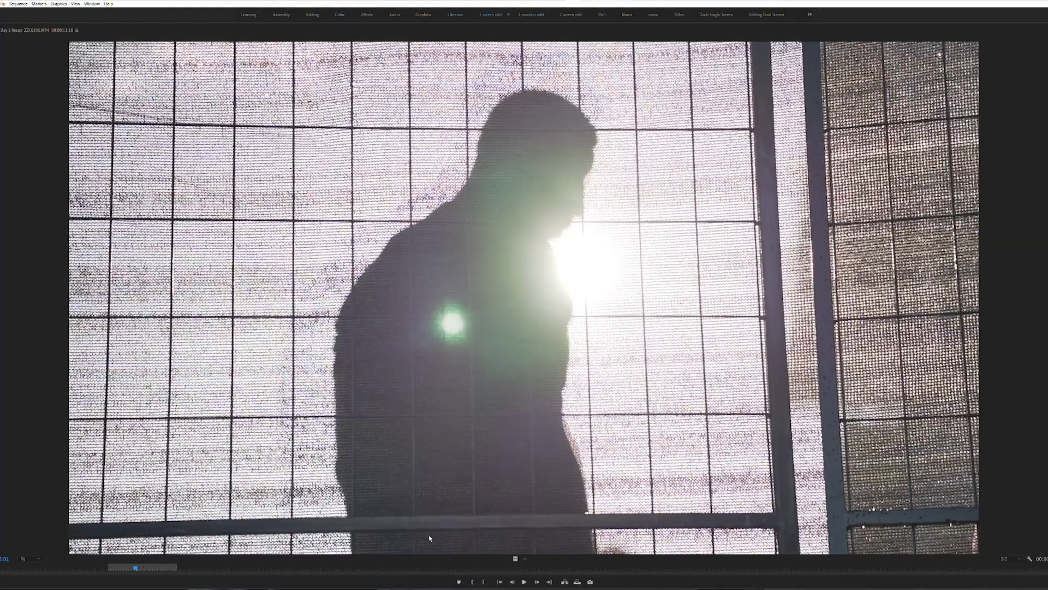
left_click_drag(311, 561, 765, 565)
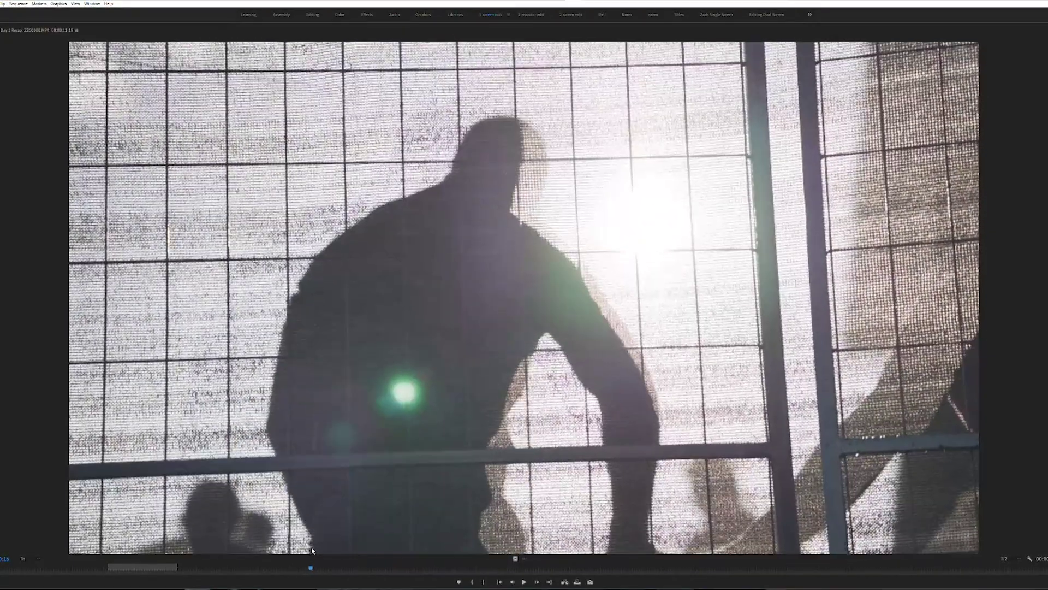
left_click(149, 570)
left_click_drag(151, 572, 205, 530)
key("grave")
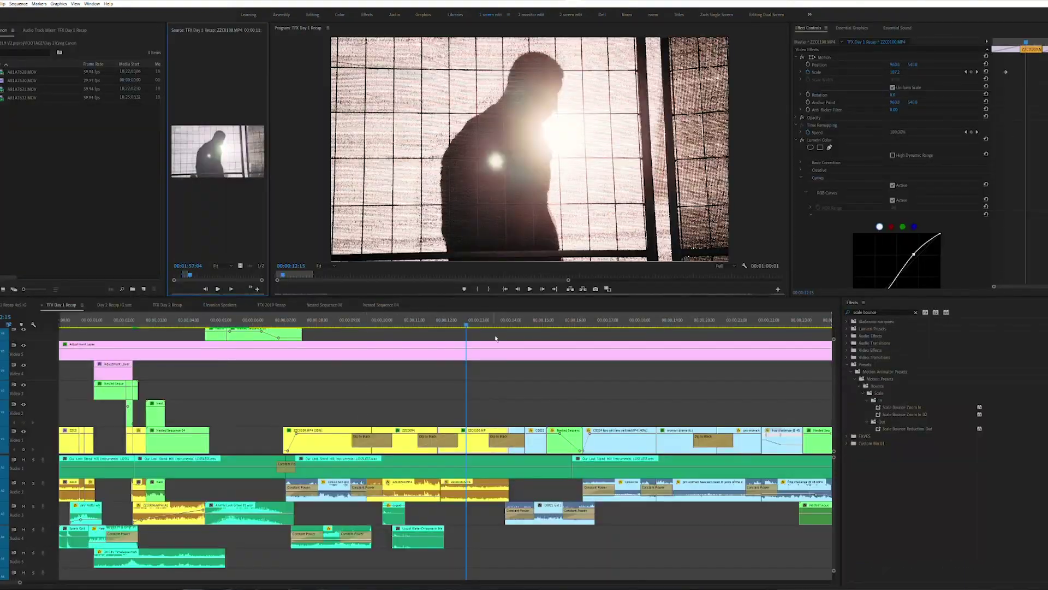
Step: Step back through the silhouette shot and replay its dip to black into the barbell shot up to 00:00:14:03
key("shift+Left")
key("shift+Left")
key("shift+Left")
key("shift+Left")
left_click(484, 380)
key("shift+Left")
key("shift+Left")
key("shift+Left")
key("space")
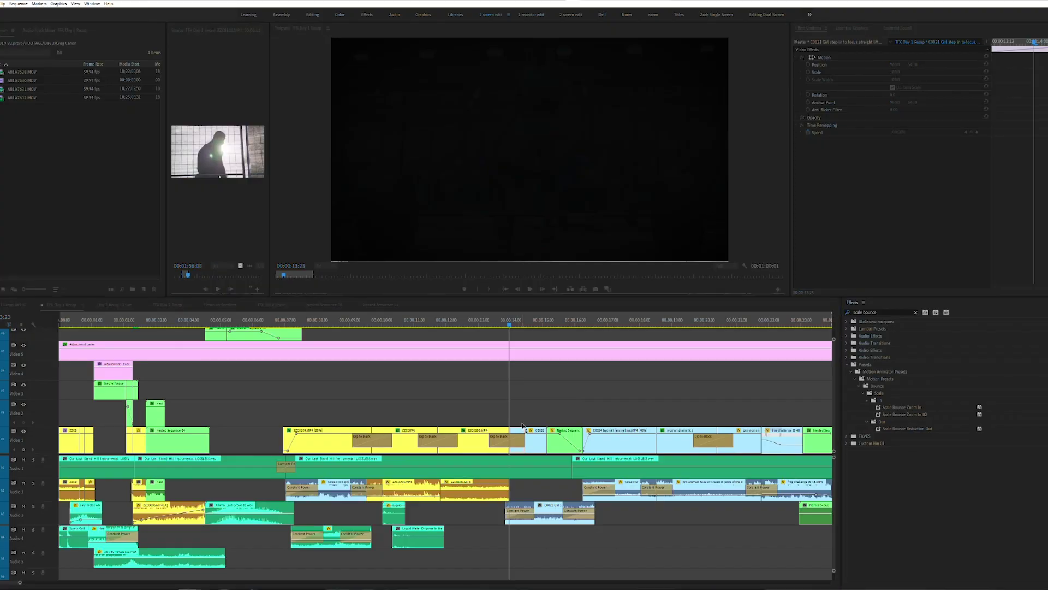
key("space")
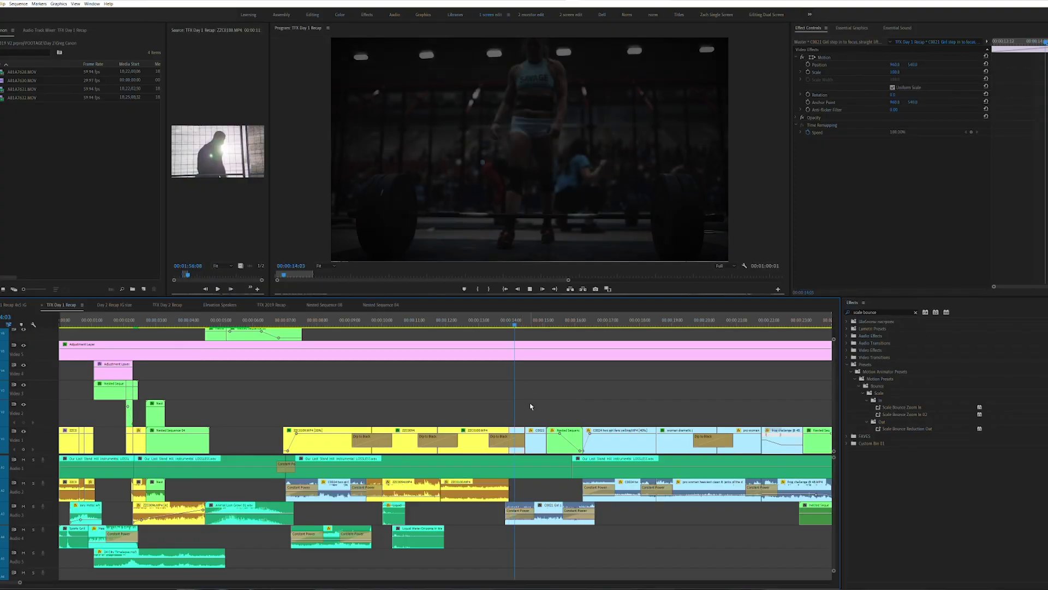
Step: Play on through the cheering crowd to the overhead lift, then replay from 00:00:18:13 into the dip to black at 00:00:20:10
left_click(532, 326)
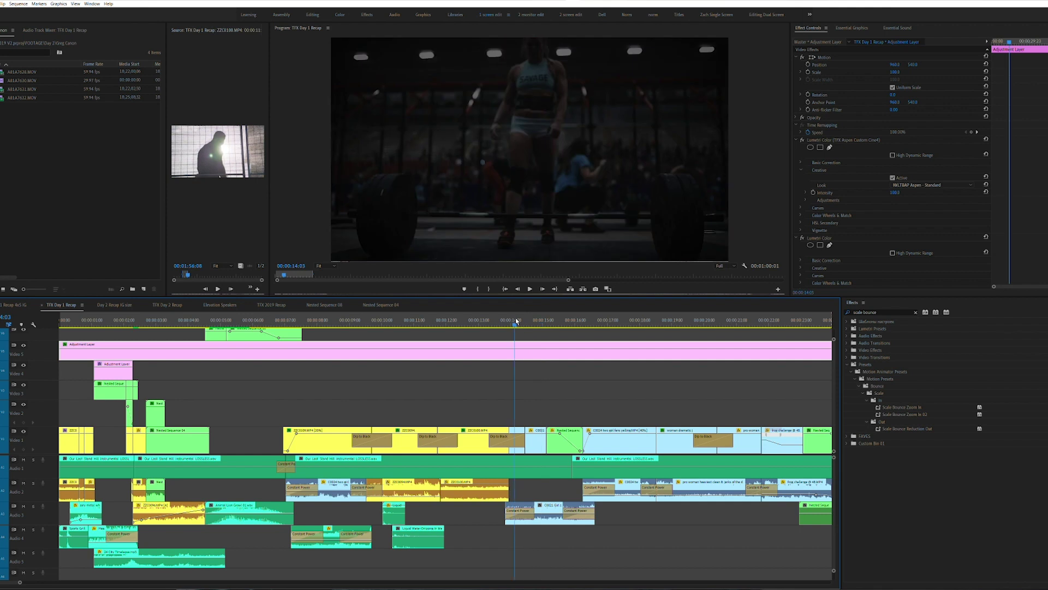
key("space")
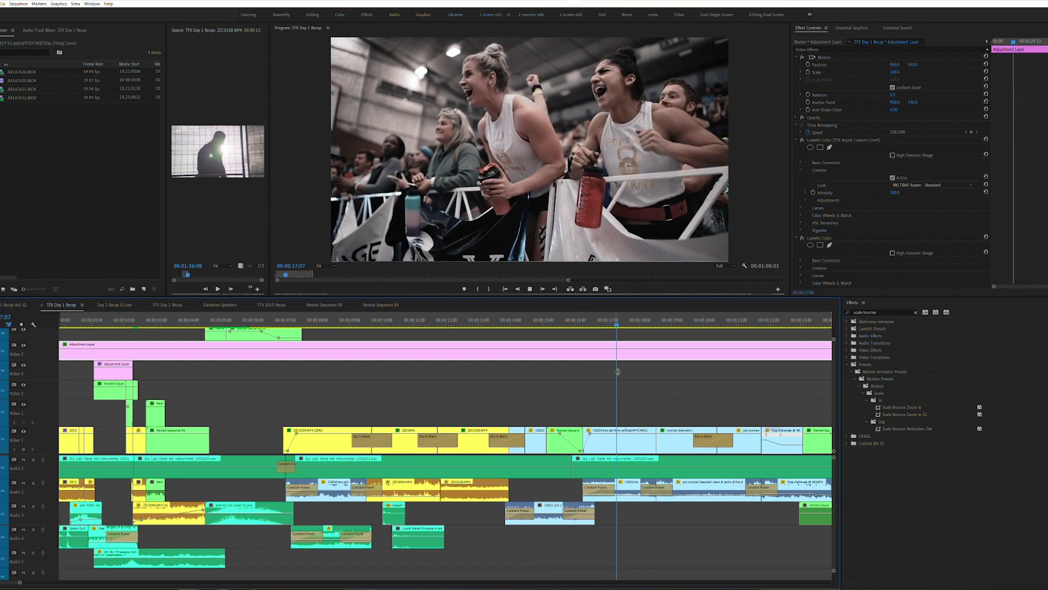
scroll(617, 382, "down", 3)
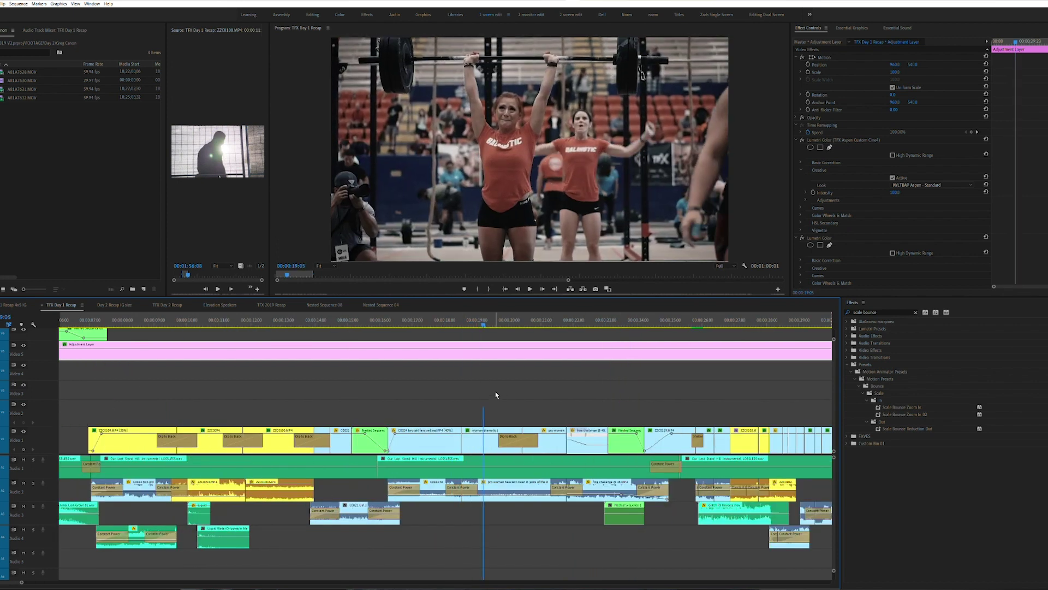
key("Up")
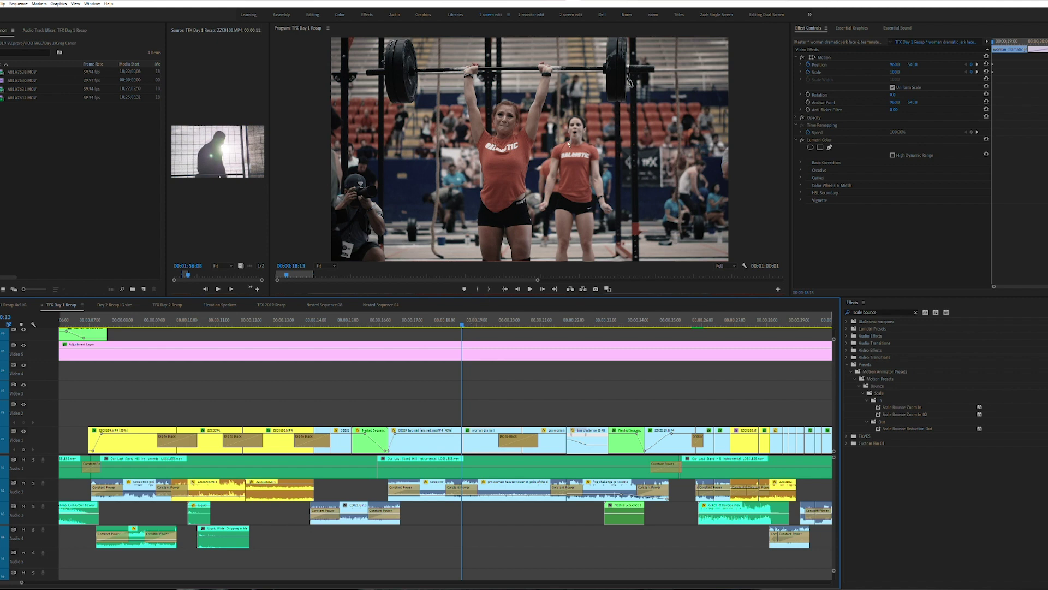
key("space")
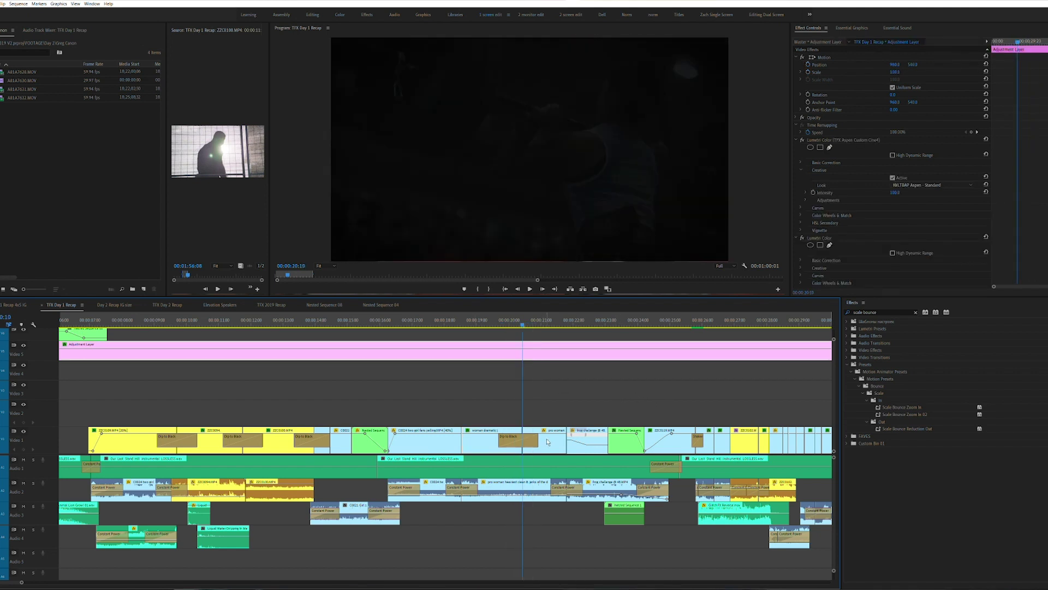
Step: Examine the scale keyframes on the woman lifter's clip after the dip to black, replaying it repeatedly from 00:00:20:10
left_click_drag(550, 314, 529, 320)
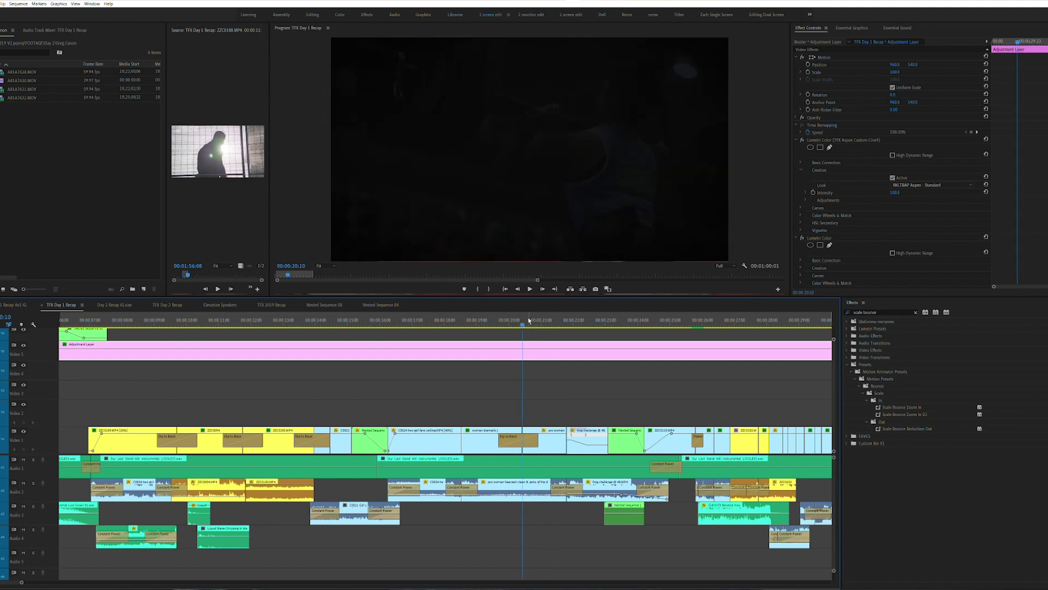
left_click(557, 441)
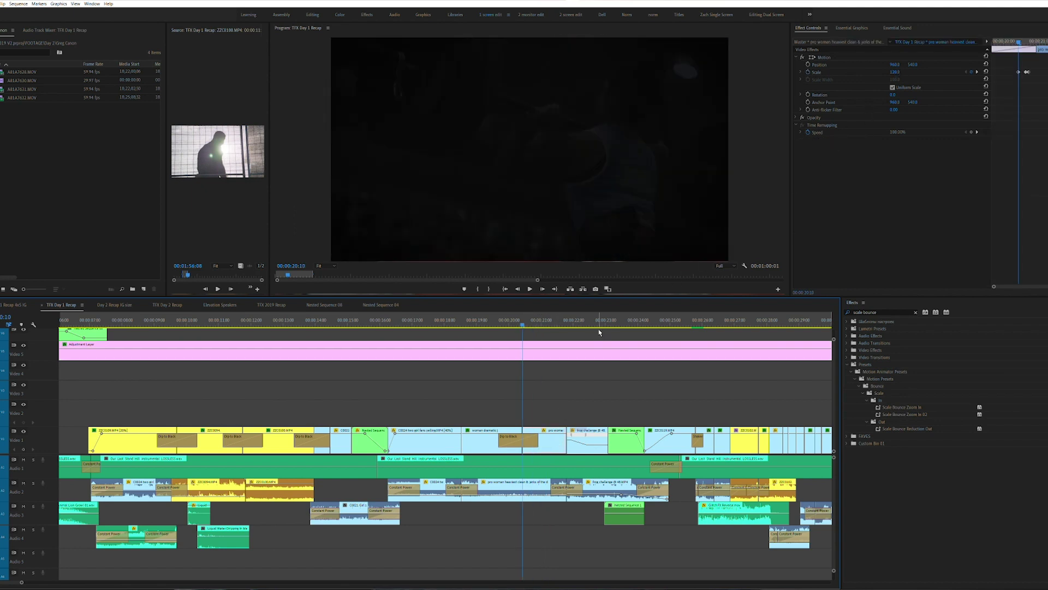
key("space")
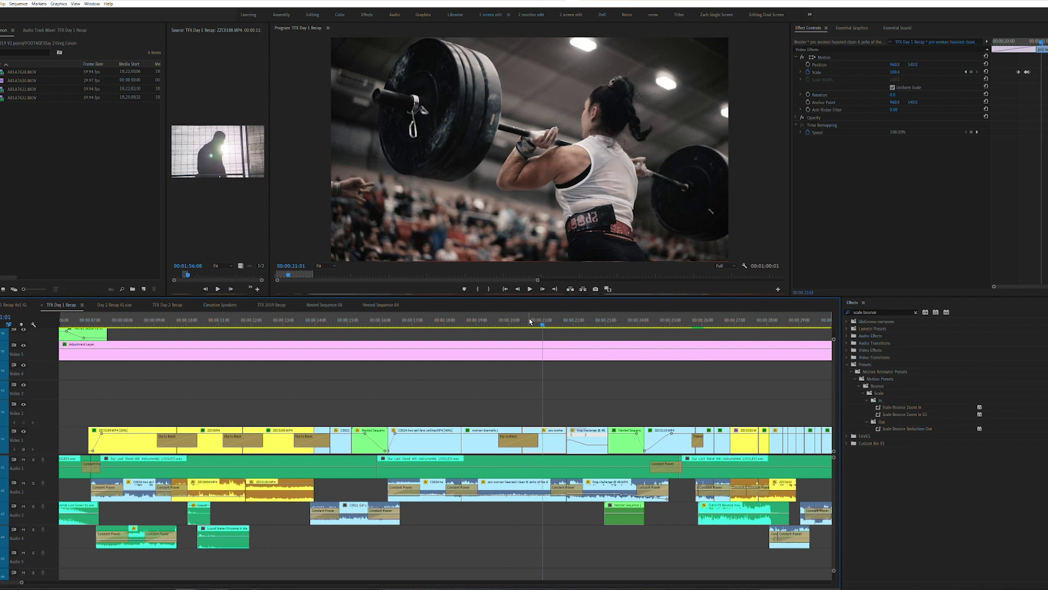
key("Up")
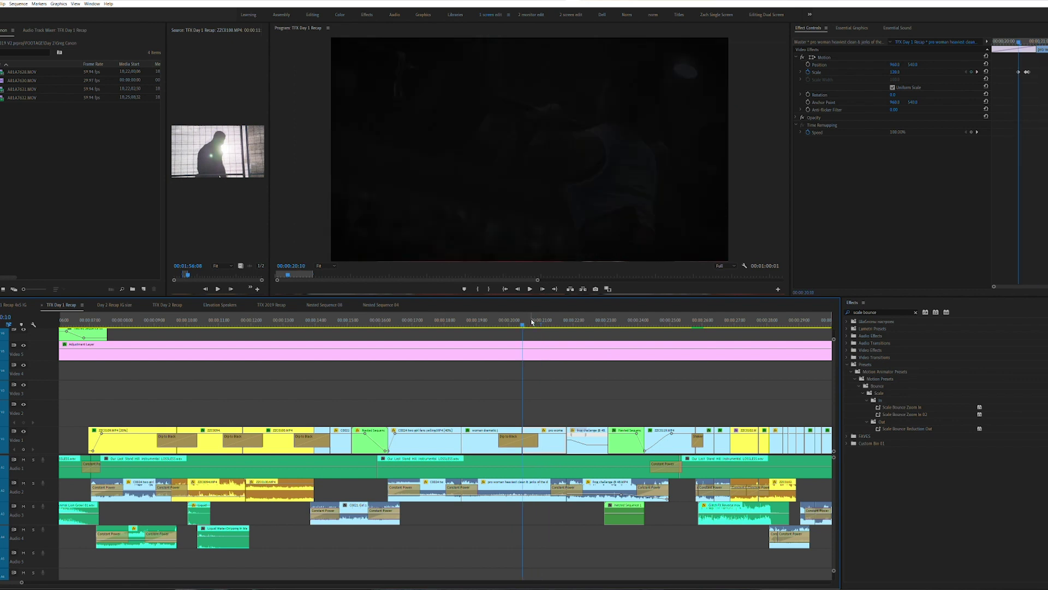
key("space")
key("space")
left_click(522, 323)
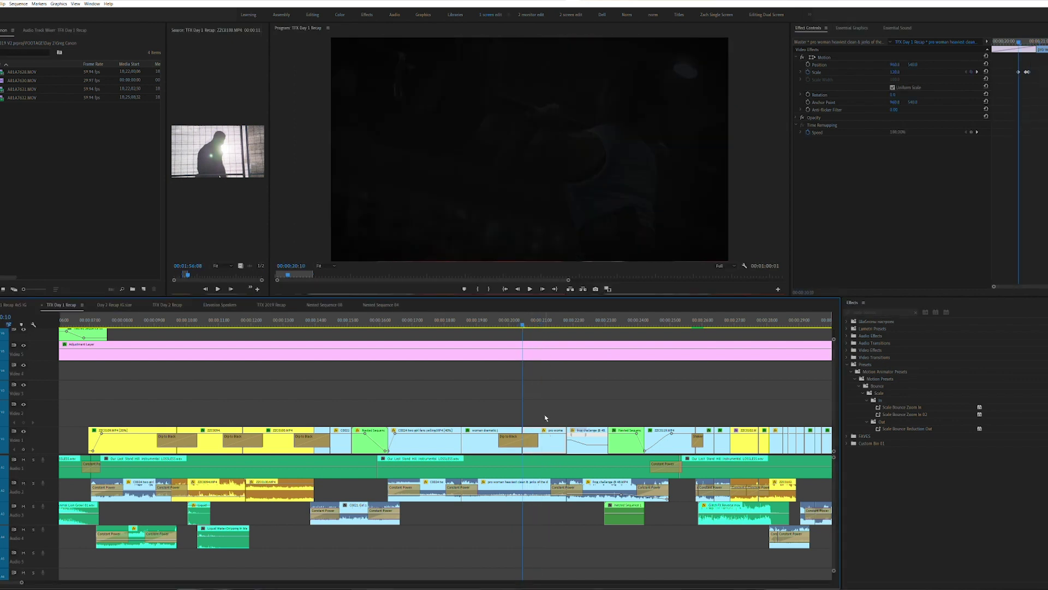
key("space")
key("space")
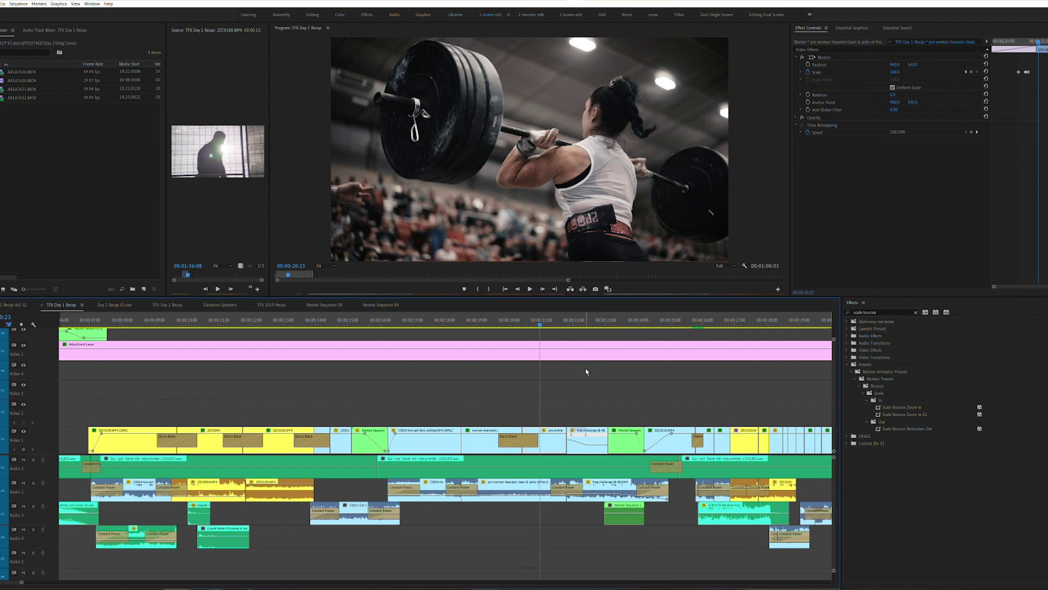
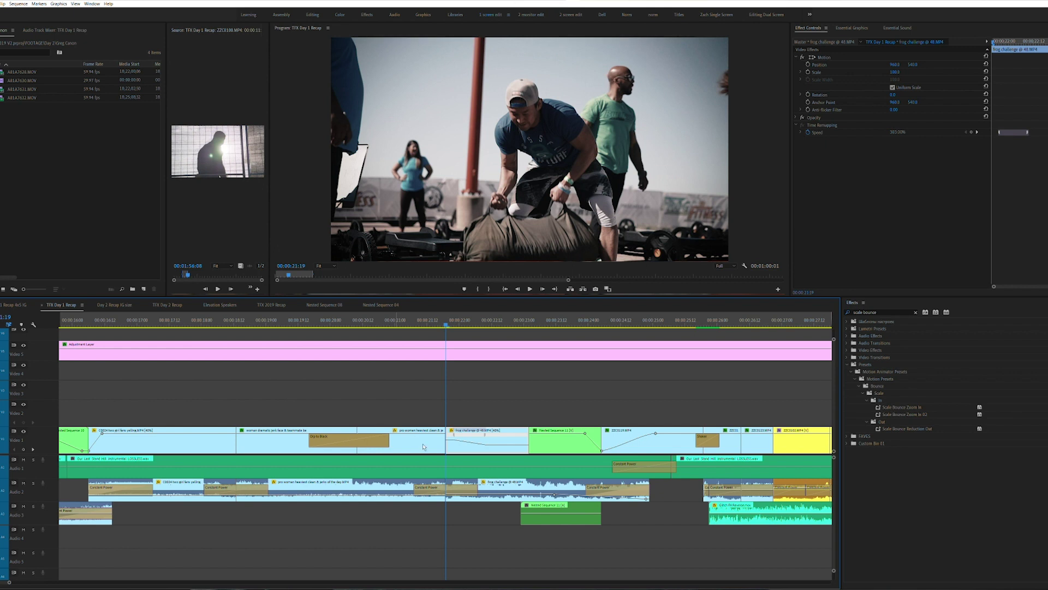
Step: Split the adjustment layer and the woman lifter's clip at 00:00:20:23
left_click(410, 410)
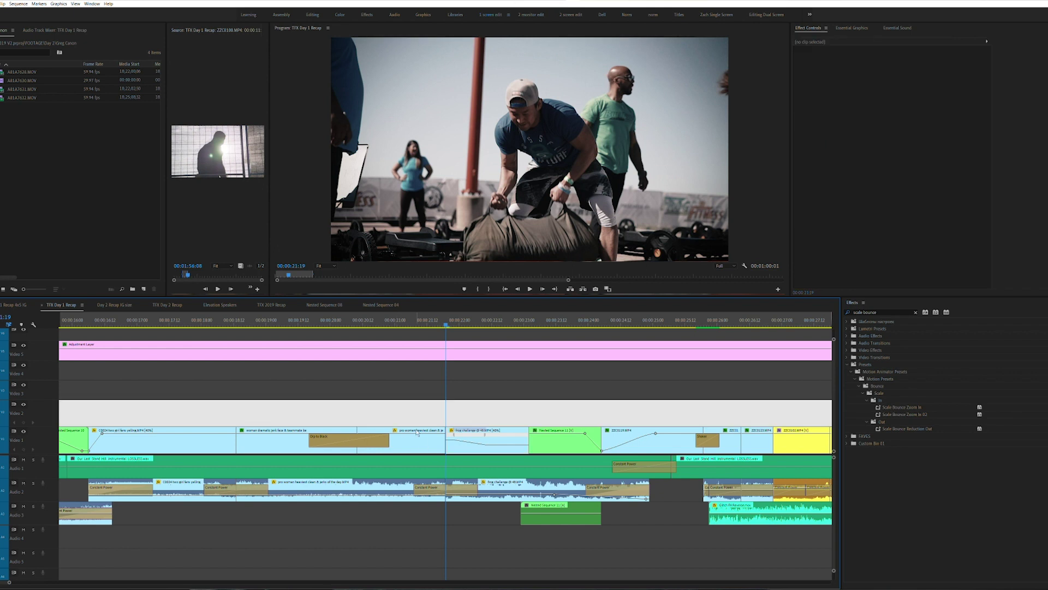
left_click(418, 321)
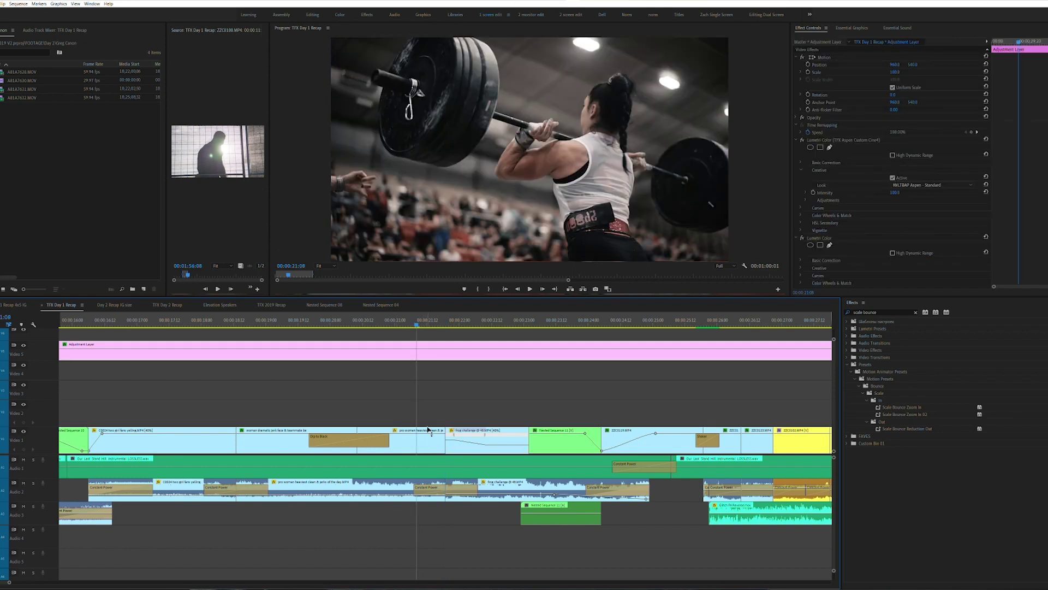
mouse_move(427, 436)
left_mouse_down()
mouse_move(427, 448)
mouse_move(432, 436)
left_mouse_up()
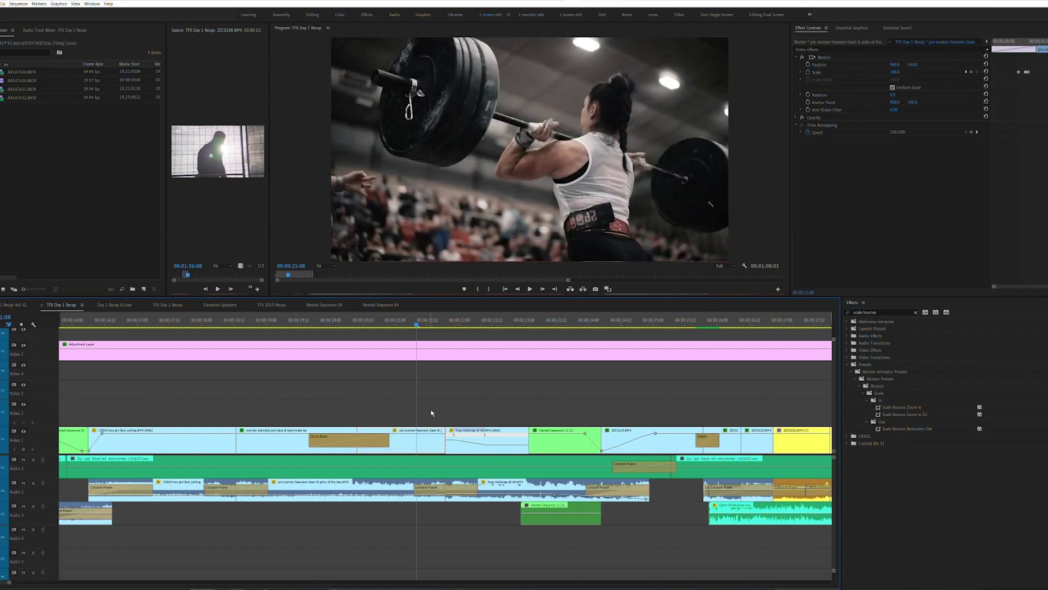
key("Down")
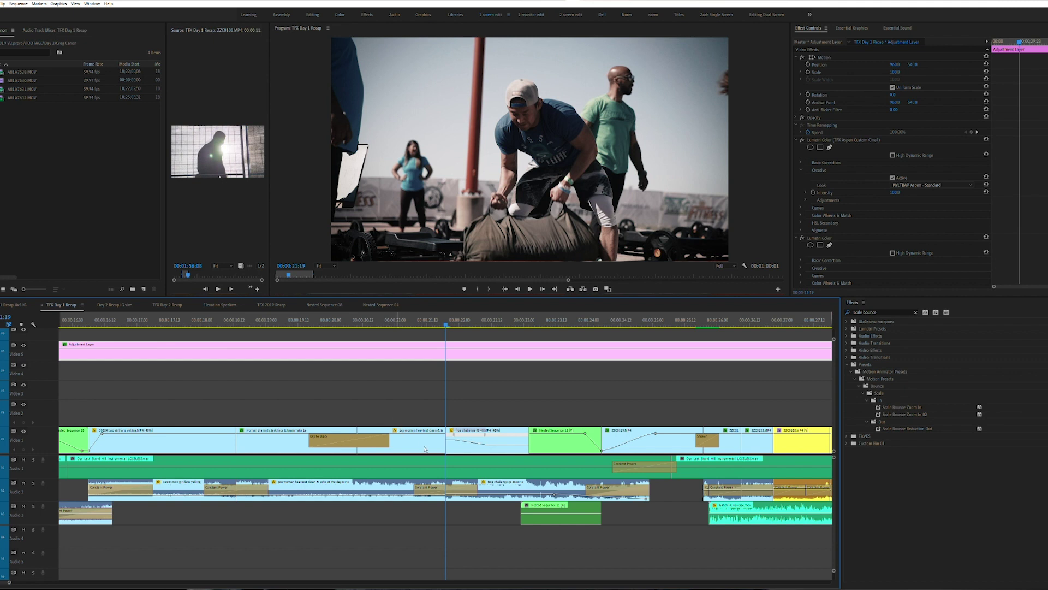
key("ctrl+z")
left_click(389, 320)
left_click_drag(391, 320, 394, 321)
key("ctrl+k")
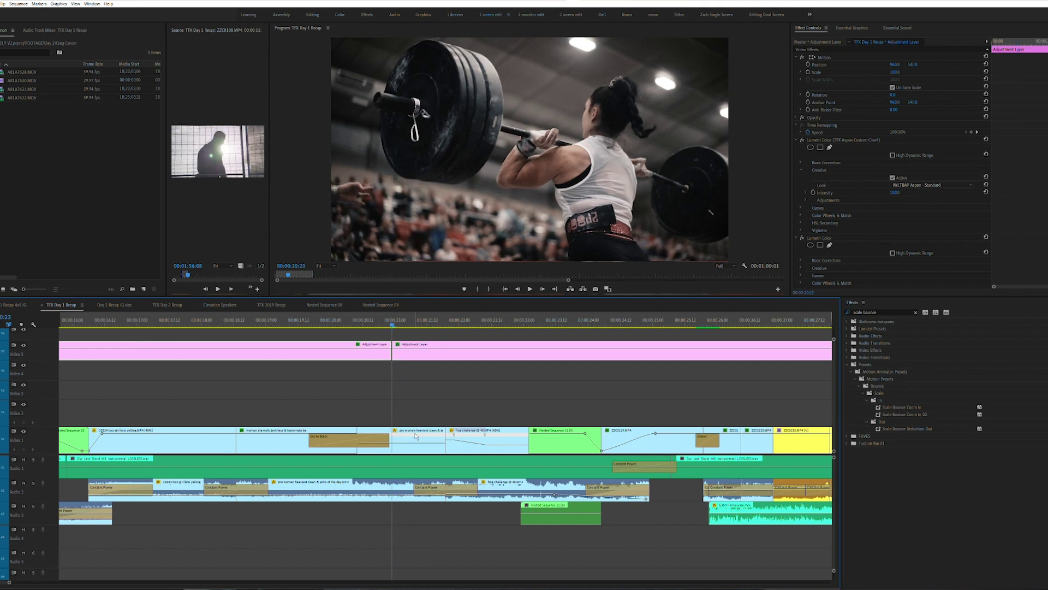
Step: Add a speed keyframe near the start of the split-off second part of the woman lifter's clip
left_click(414, 435)
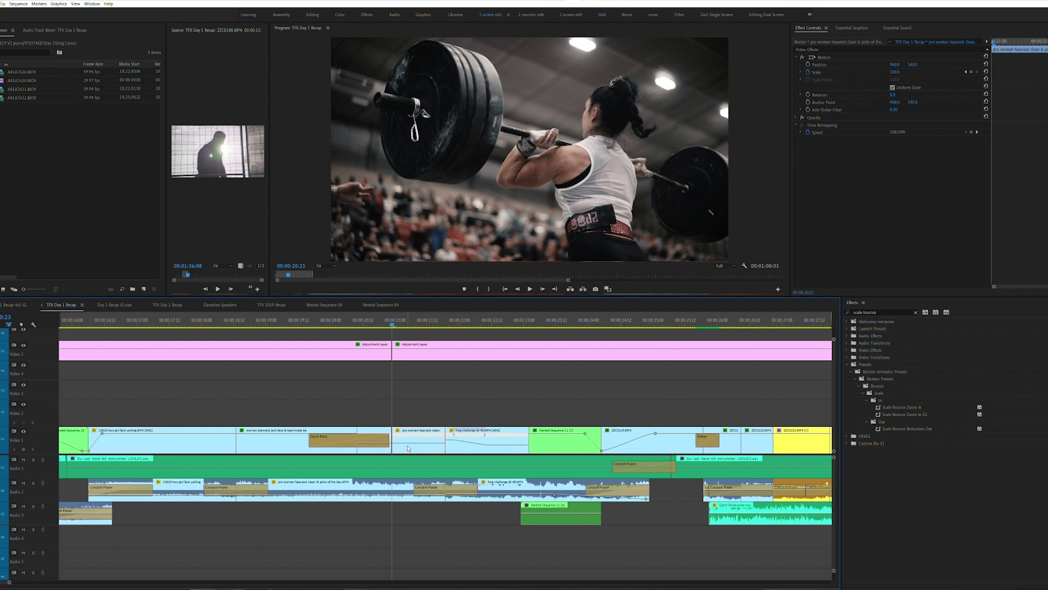
left_click(396, 438, "ctrl")
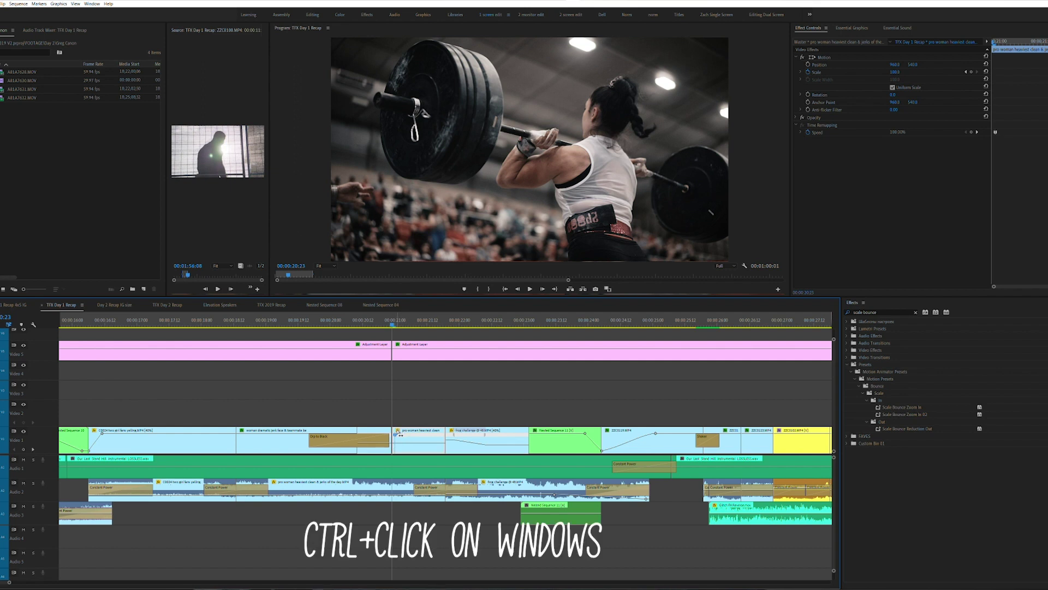
scroll(401, 435, "up", 4)
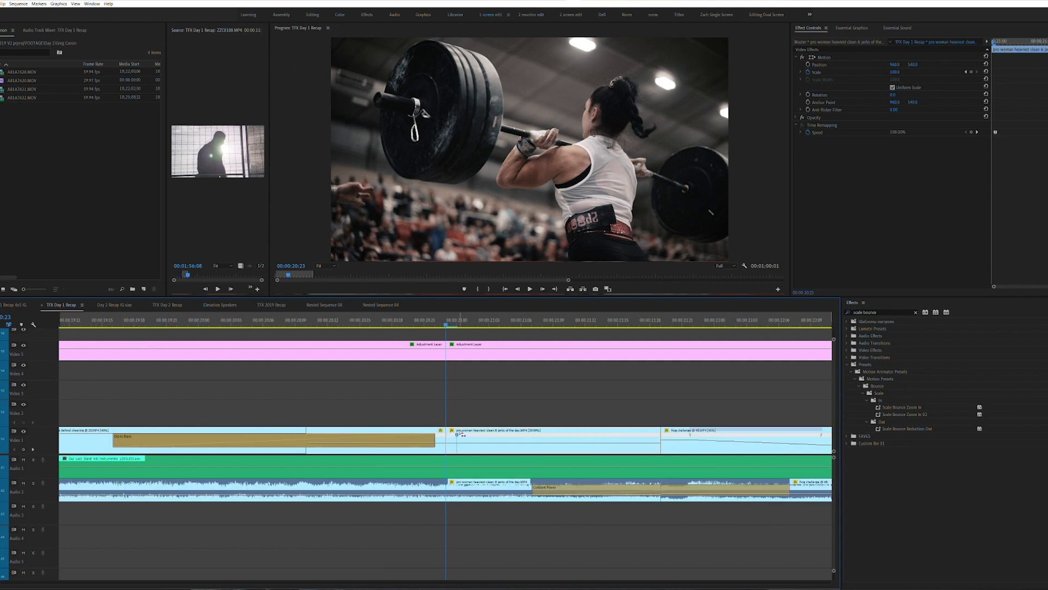
Step: Spread the lifter clip's speed keyframe into a gradual ramp and raise the playback speed after it
left_click_drag(461, 432, 588, 433)
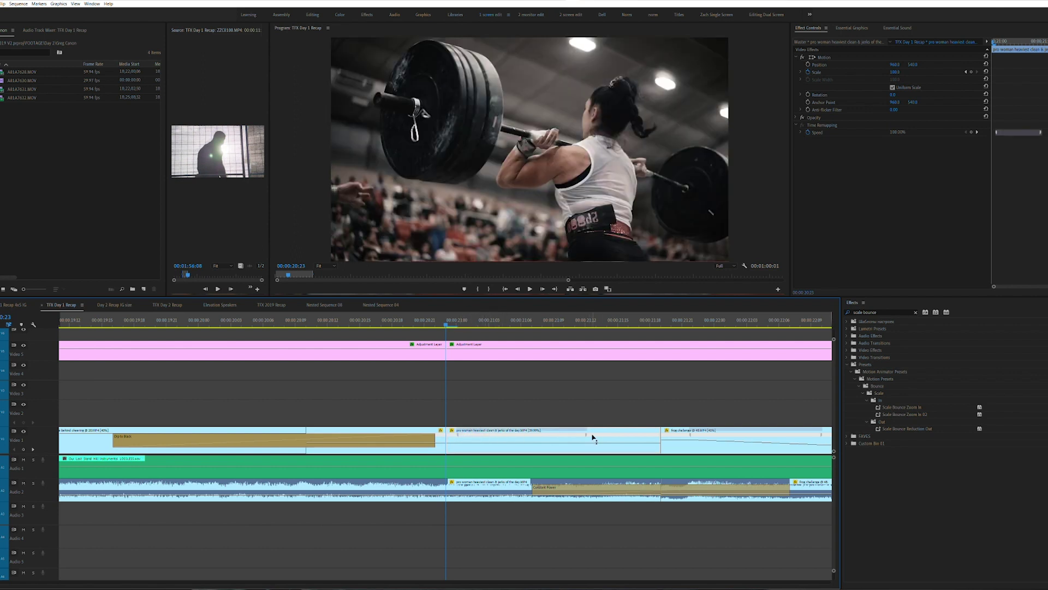
left_click_drag(620, 443, 627, 433)
left_click_drag(532, 440, 628, 441)
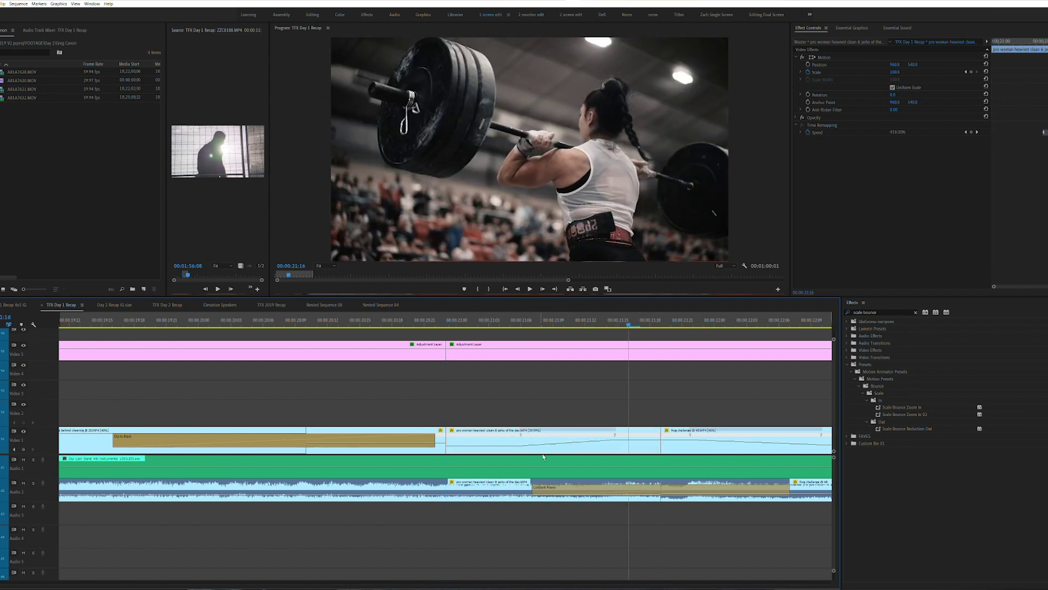
Step: Replay the speed-ramped woman lifter's clip from its start at 00:00:20:23
left_click_drag(569, 321, 447, 322)
key("space")
key("space")
key("Left")
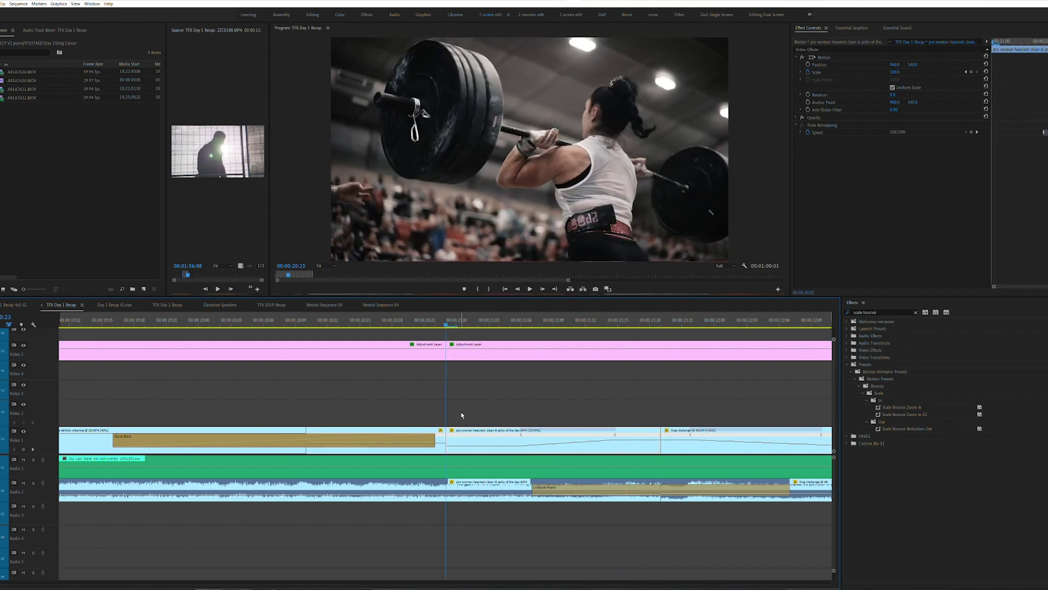
key("space")
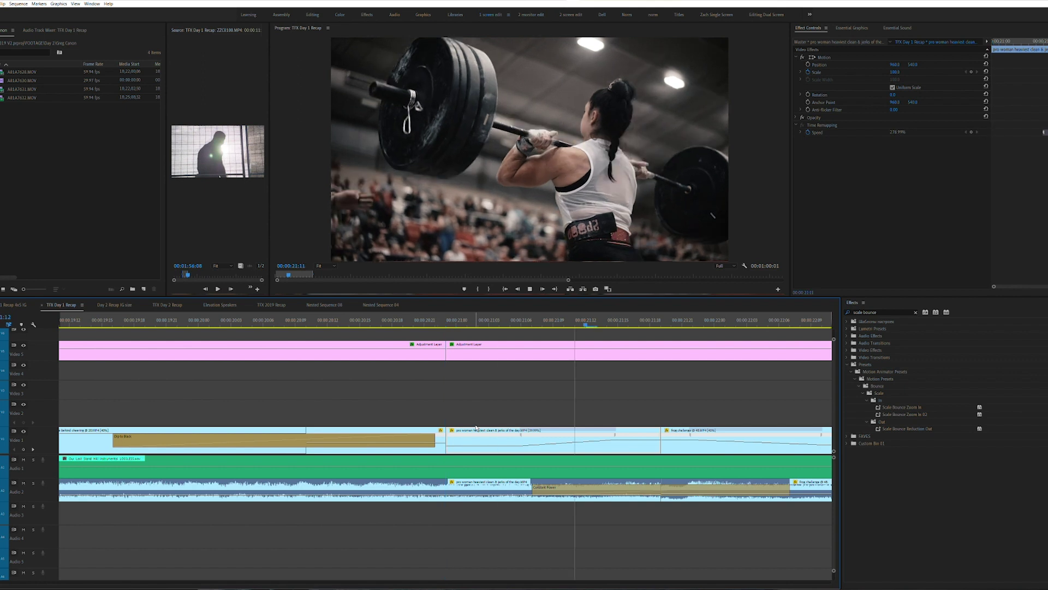
Step: Undo the speed ramp on the woman lifter's clip and return to its start at 00:00:20:23
key("ctrl+z")
key("ctrl+z")
key("ctrl+z")
key("ctrl+z")
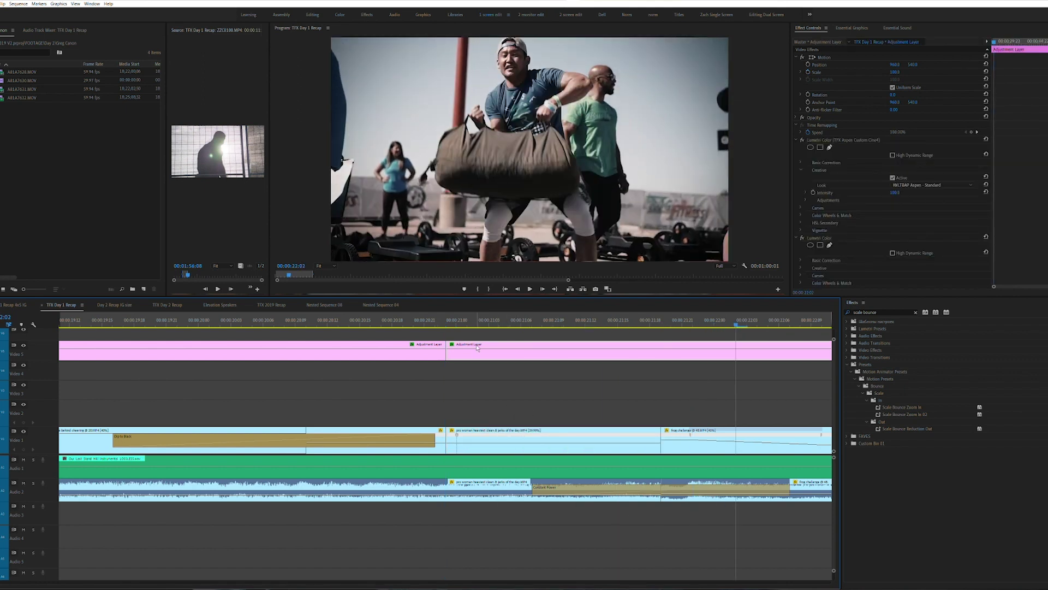
left_click(459, 319)
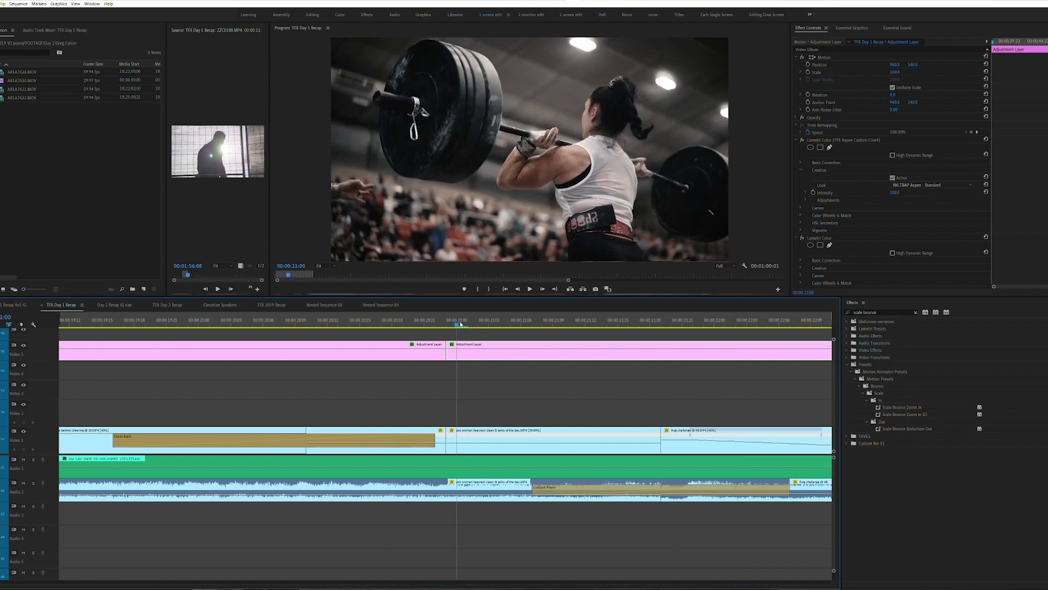
key("Left")
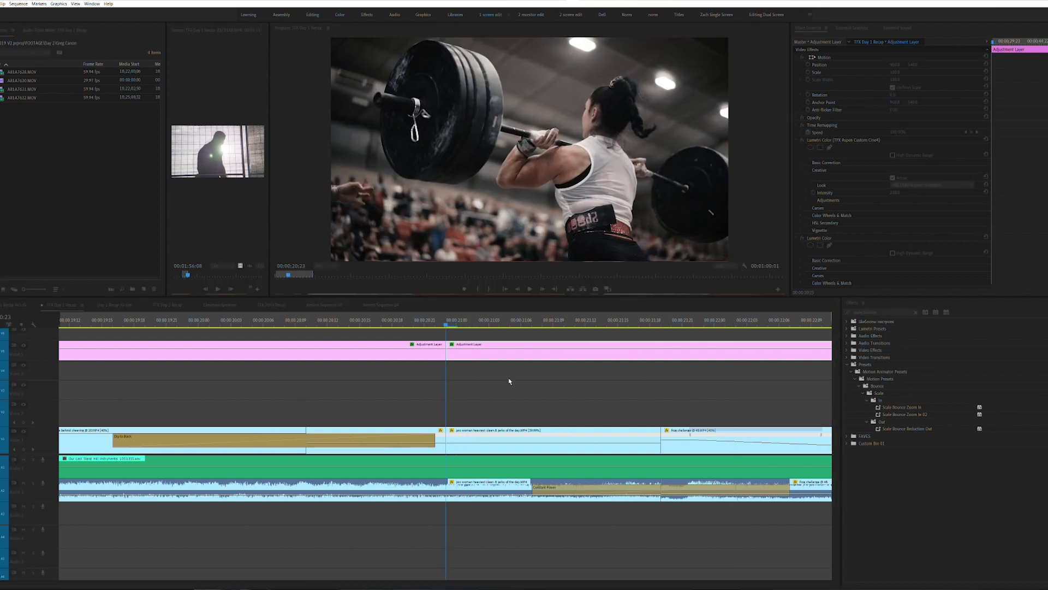
Step: Examine the speed ramp on the sandbag lifter's clip at 00:00:21:19 and play on into the runners' shot
left_click(522, 393)
key("minus")
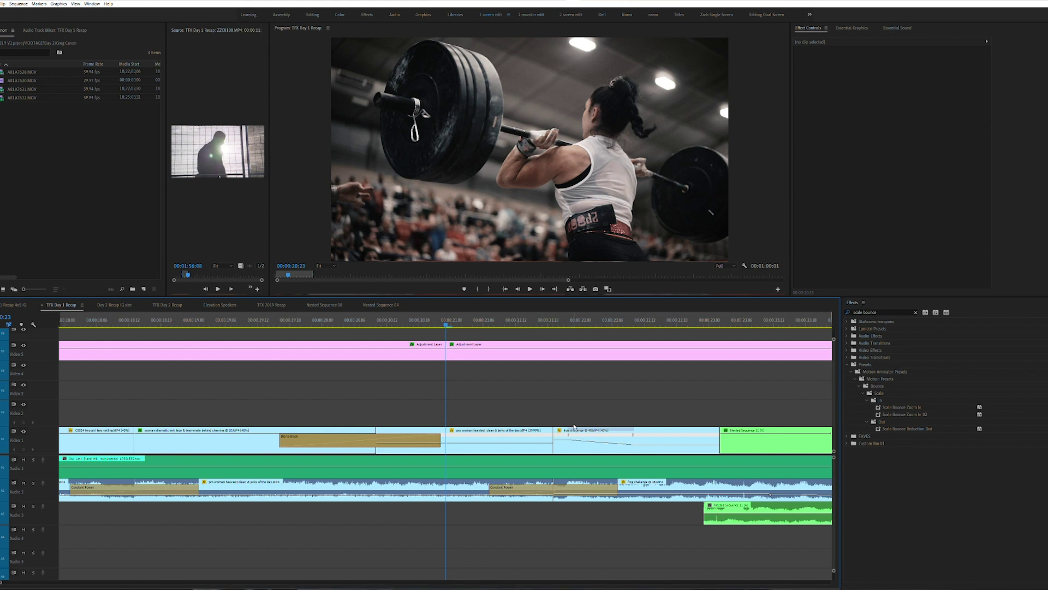
key("Down")
key("equal")
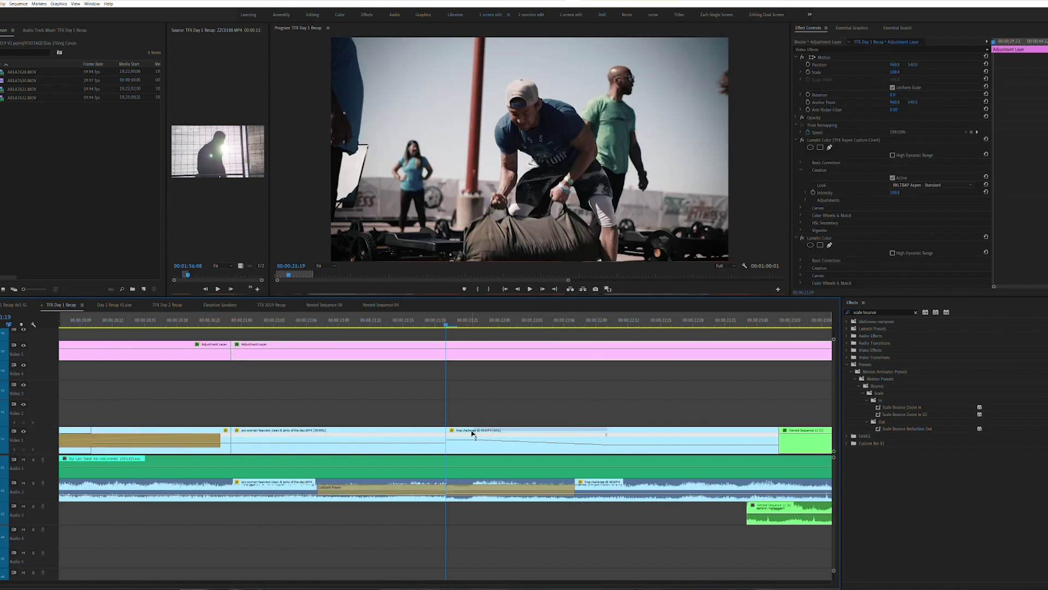
left_click(465, 434)
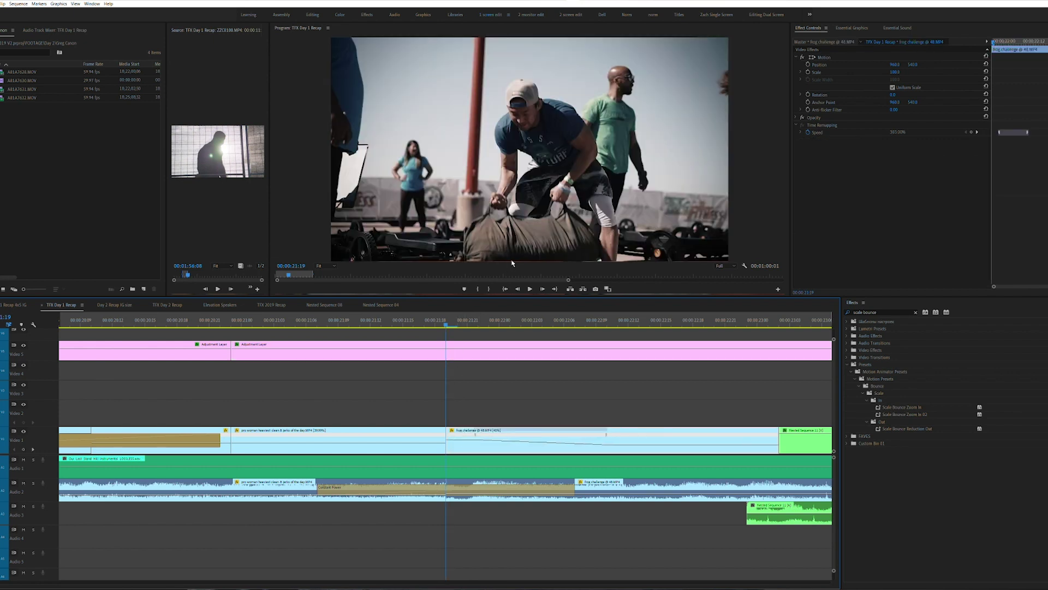
key("minus")
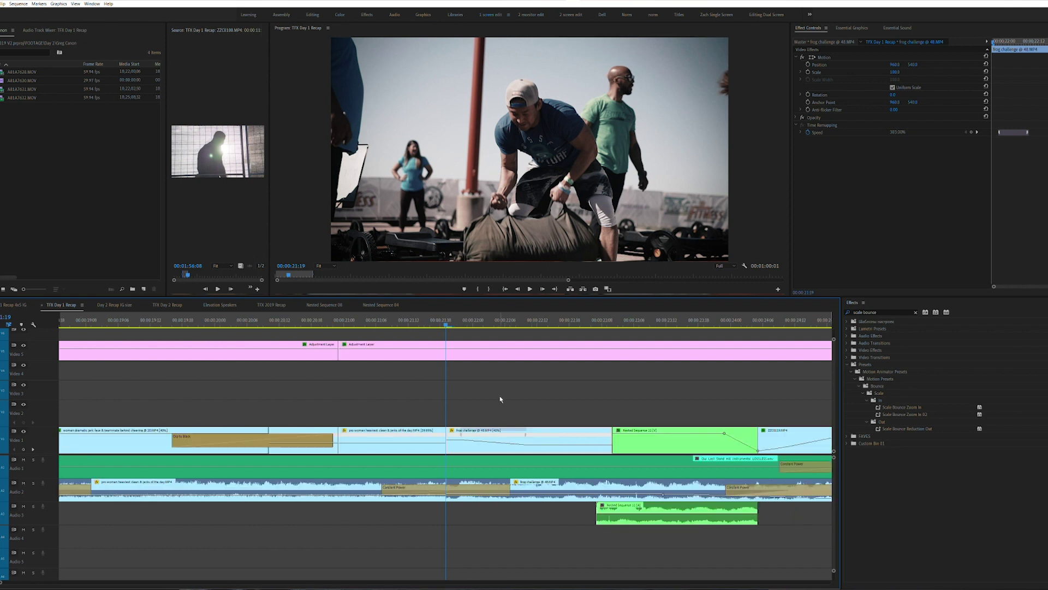
key("space")
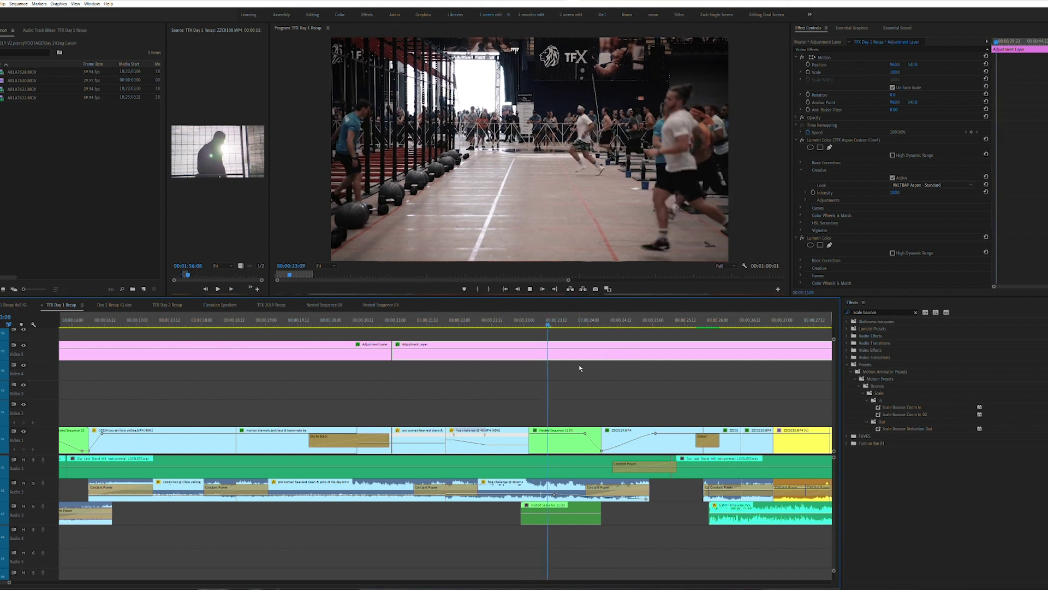
key("space")
Step: Open the runners' nested sequence and examine the speed keyframes of the main clip inside it
left_click_drag(465, 321, 452, 323)
left_click(468, 429)
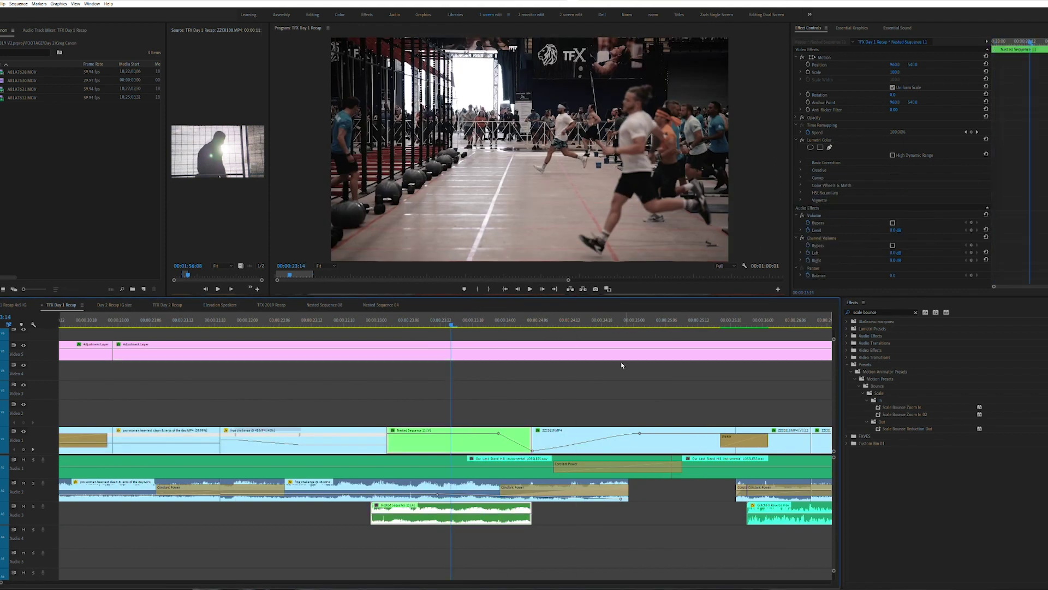
double_click(479, 430)
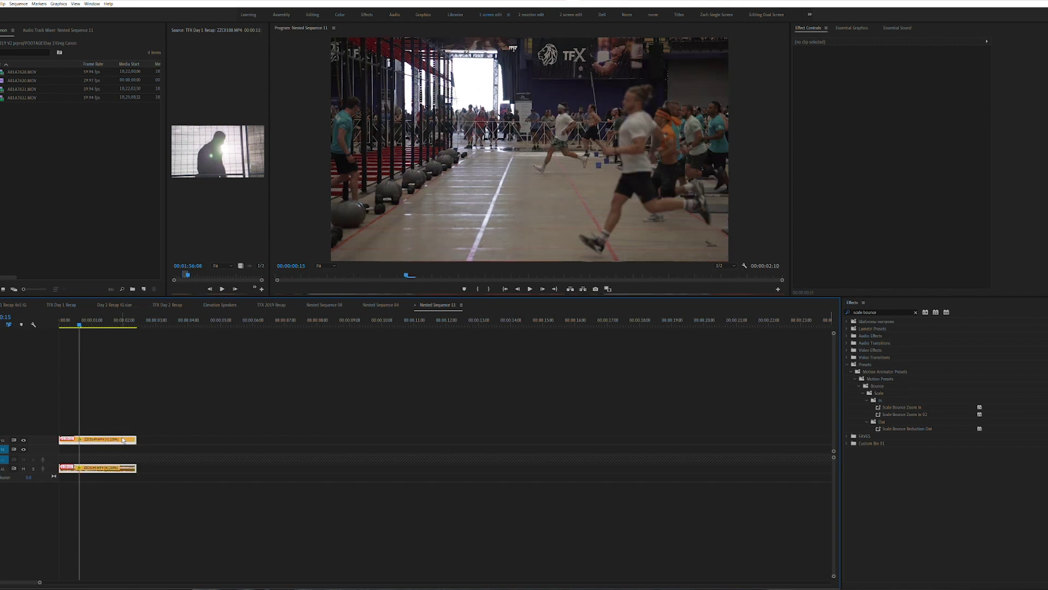
left_click(123, 440)
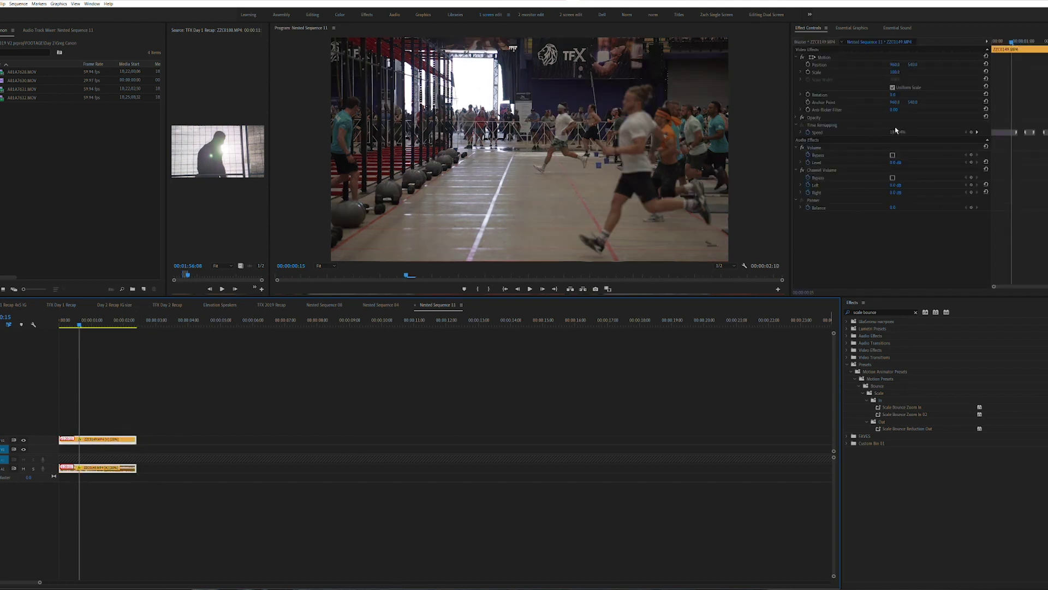
Step: Scrub through the runners' nested sequence and replay it from the beginning to review its speed changes
left_click_drag(74, 325, 59, 352)
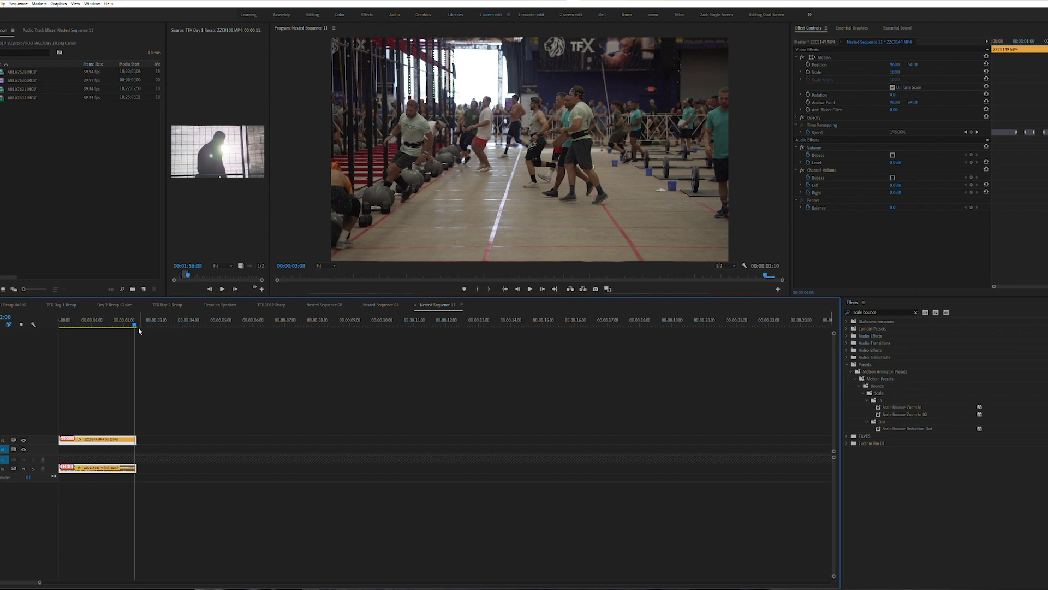
key("Home")
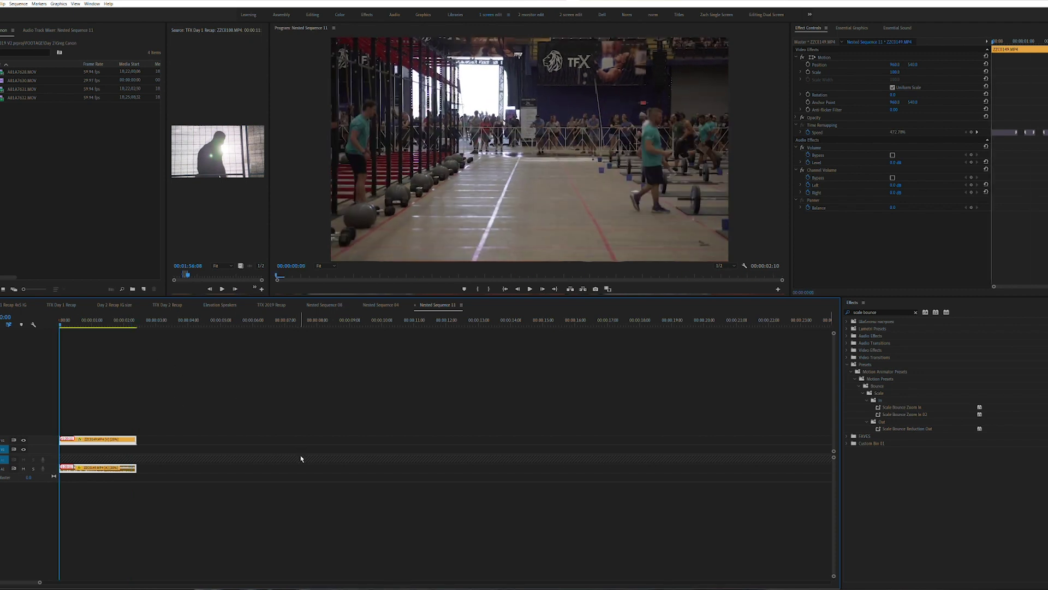
key("space")
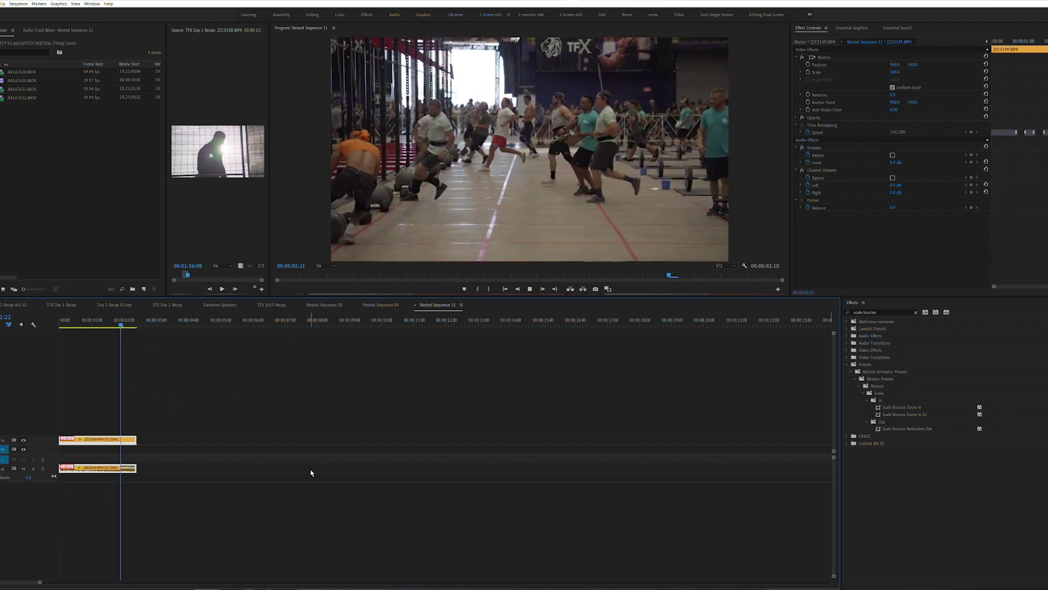
key("Home")
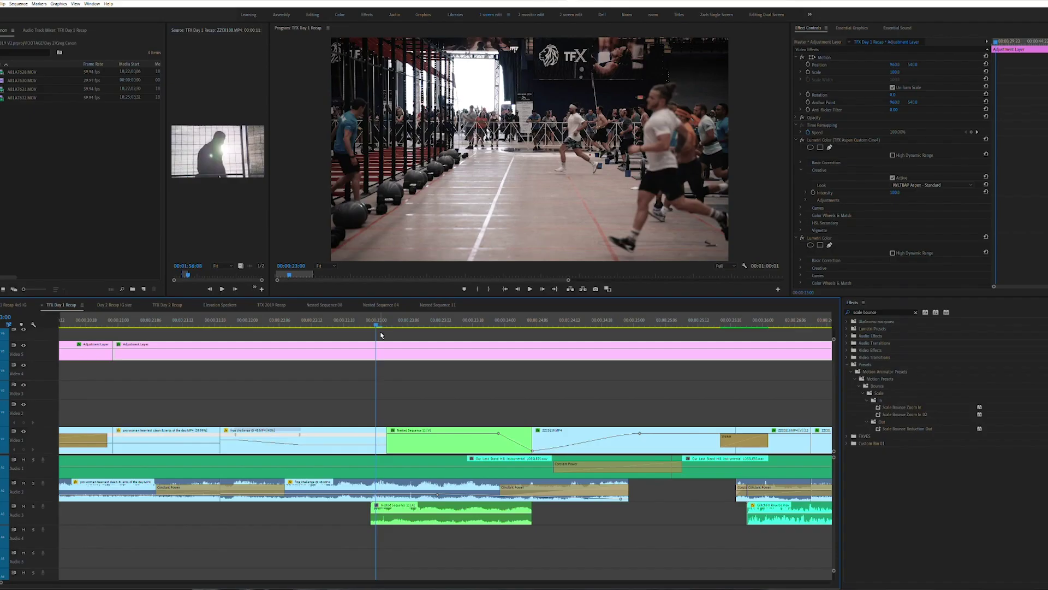
Step: In the TFX Day 1 Recap sequence, replay the runners' shot from 00:00:23:02 through the fade to black and return to 00:00:24:05
left_click_drag(381, 331, 393, 330)
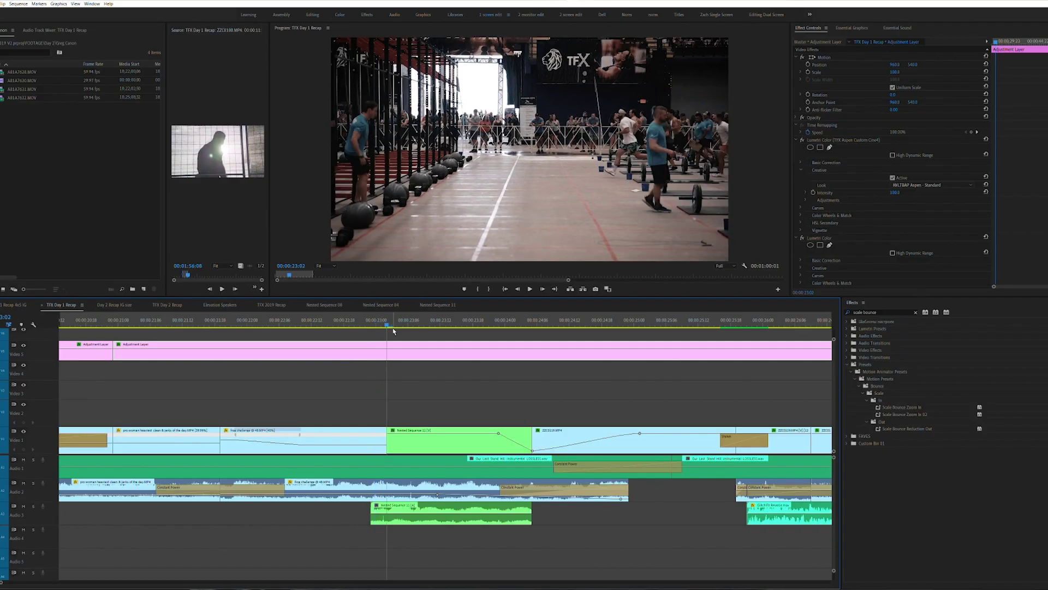
key("space")
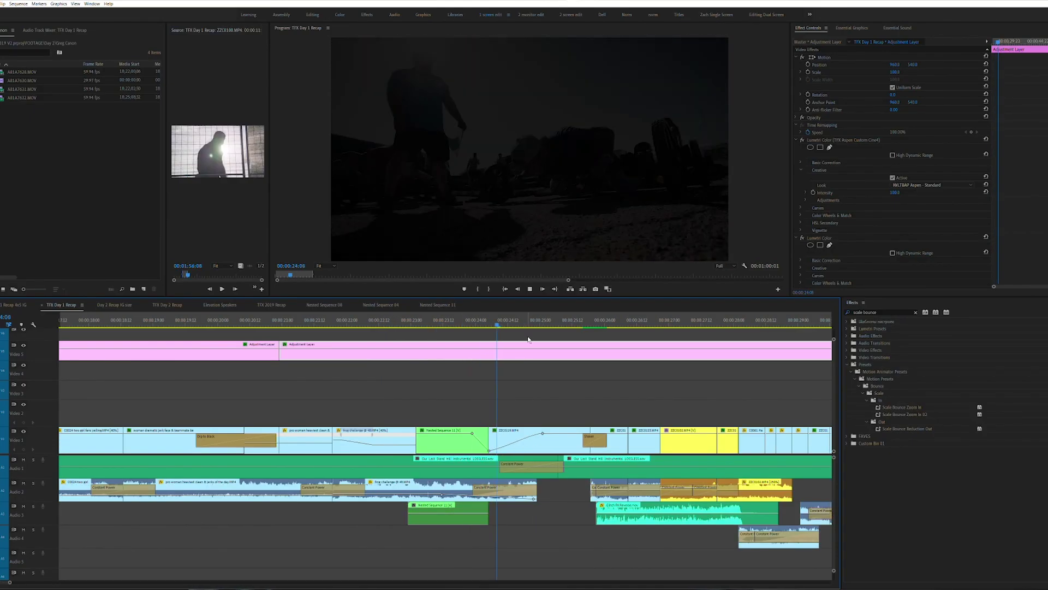
key("Up")
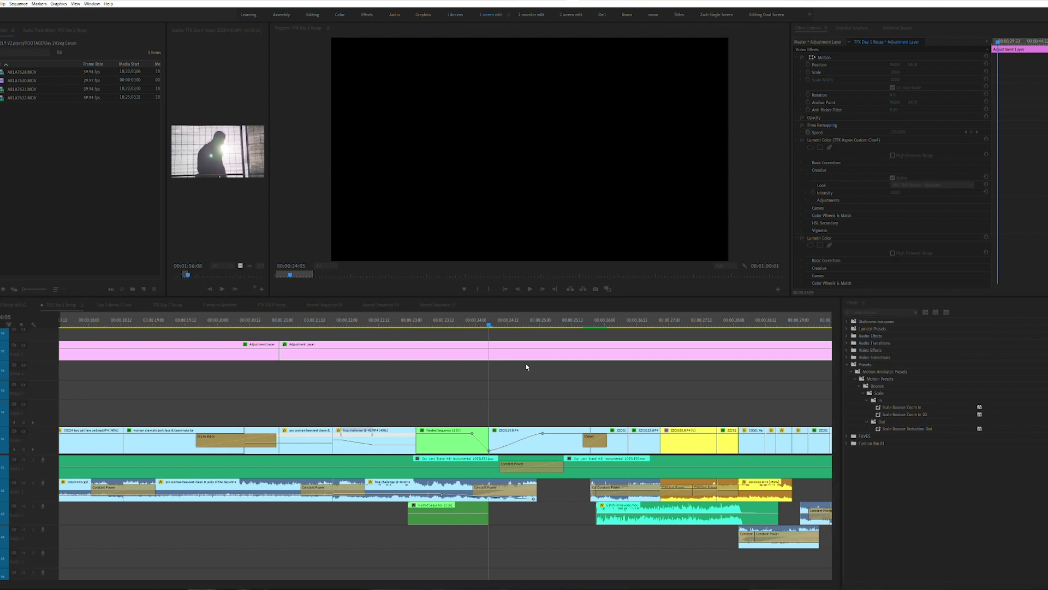
Step: Examine the music track's cuts and crossfade around the fade to black at 00:00:24:05
left_click(522, 455)
key("minus")
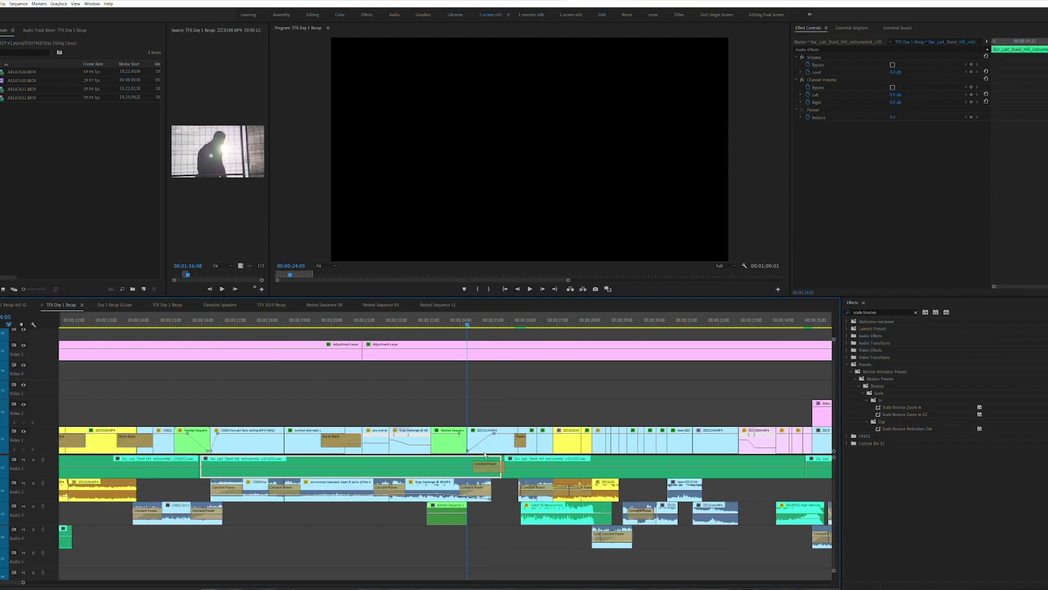
key("minus")
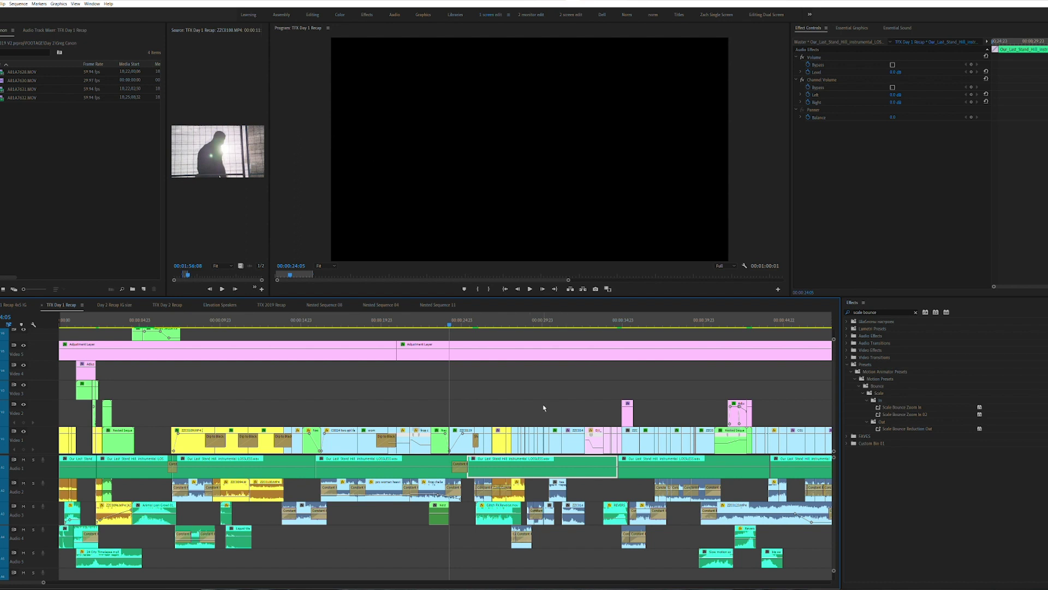
Step: Step frame by frame through the push-up shot's fade-in from black, from 00:00:24:05 up to 00:00:24:22
left_click_drag(522, 320, 450, 344)
left_click(463, 424)
key("Right")
key("Right")
key("Right")
key("Right")
key("Right")
key("Right")
key("Right")
key("Right")
key("Right")
key("=")
key("Right")
key("Right")
key("Right")
key("Right")
key("Right")
key("Right")
key("Right")
key("Right")
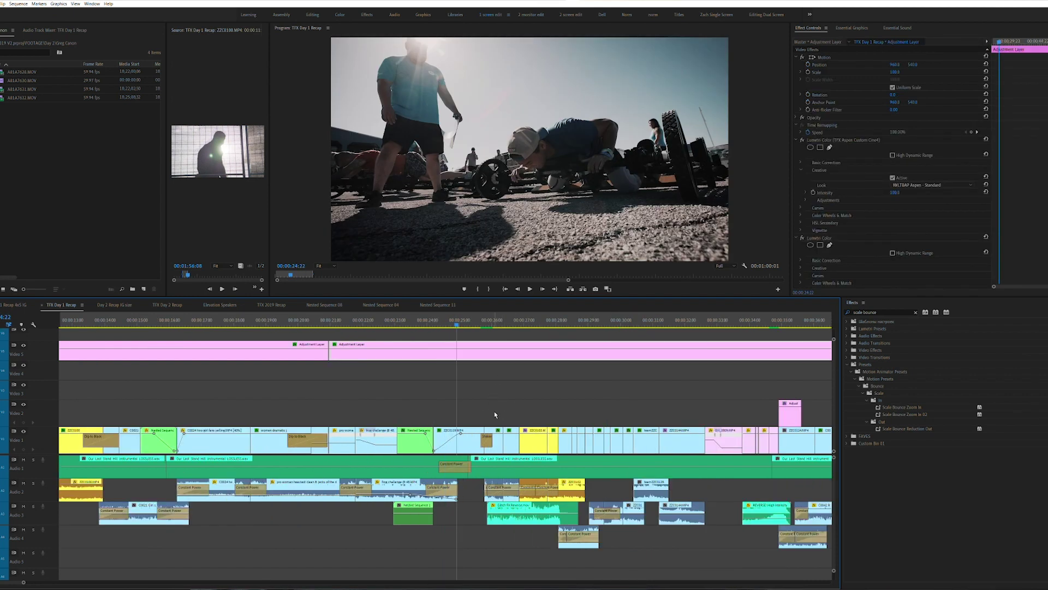
Step: View the push-up shot's ungraded source footage enlarged and scrub through it
double_click(470, 438)
key("grave")
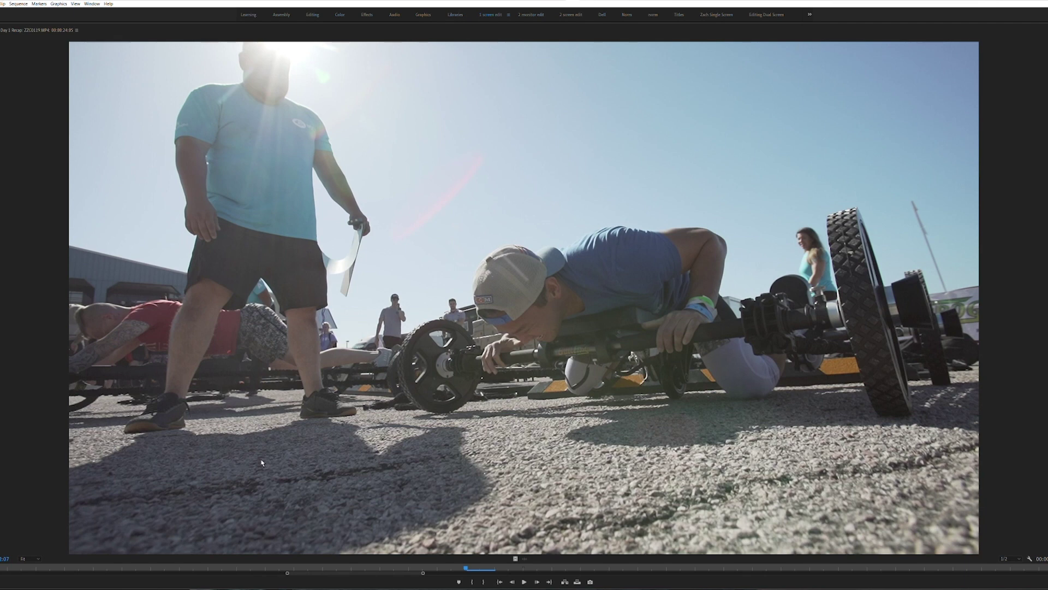
scroll(464, 558, "down", 5)
left_click_drag(464, 566, 651, 543)
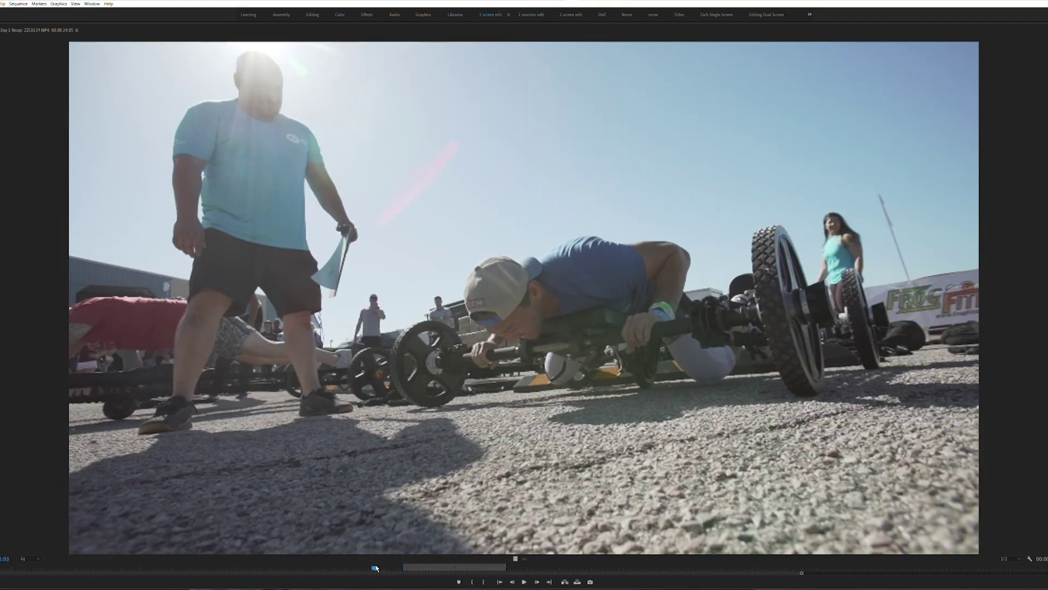
Step: Play and scrub the enlarged push-up source footage again, and restore the normal panel layout
left_click_drag(376, 567, 358, 568)
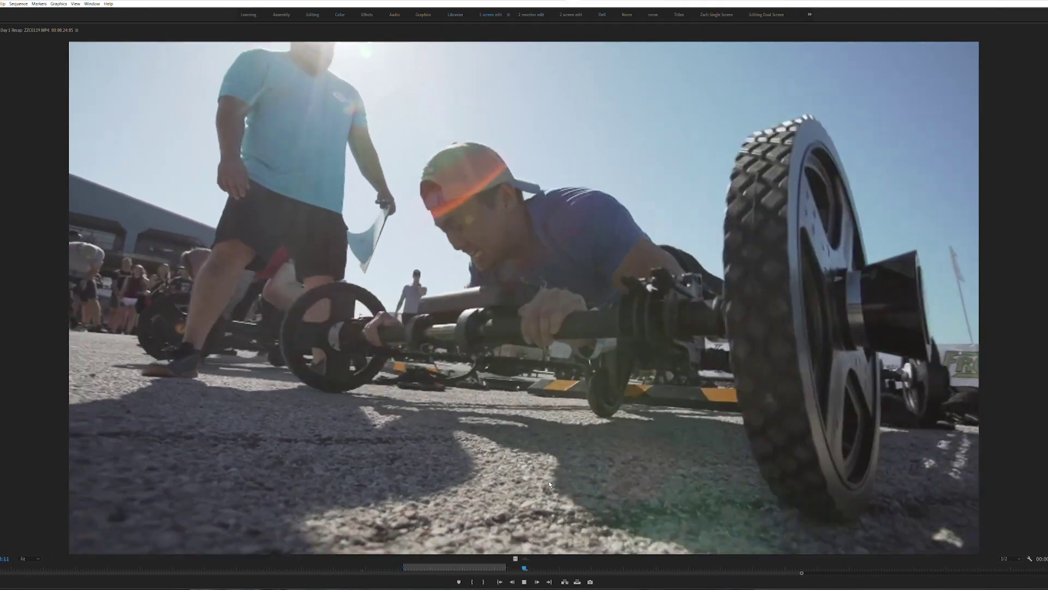
left_click_drag(465, 567, 406, 589)
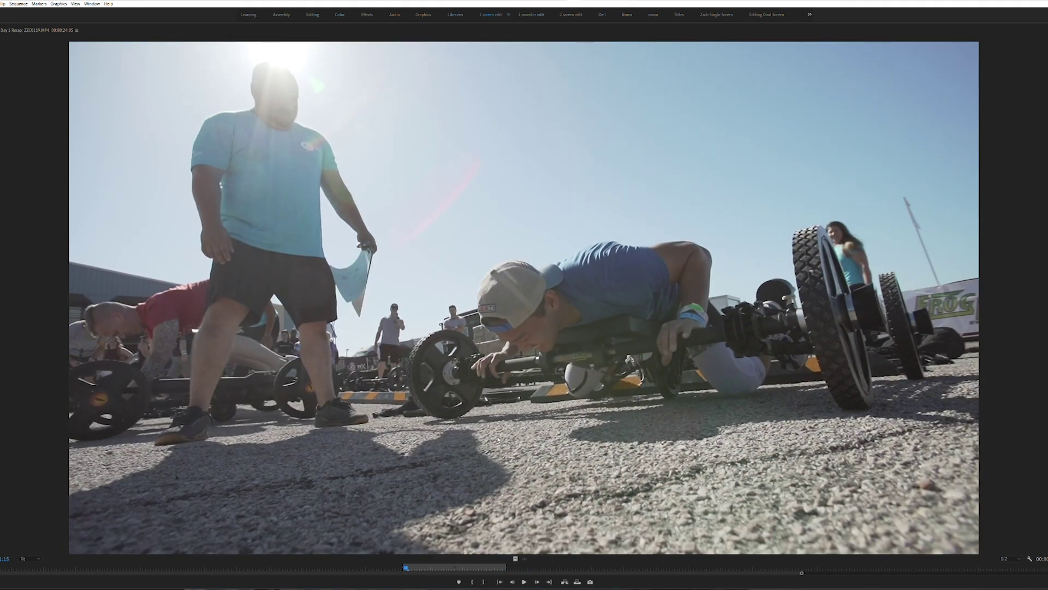
key("grave")
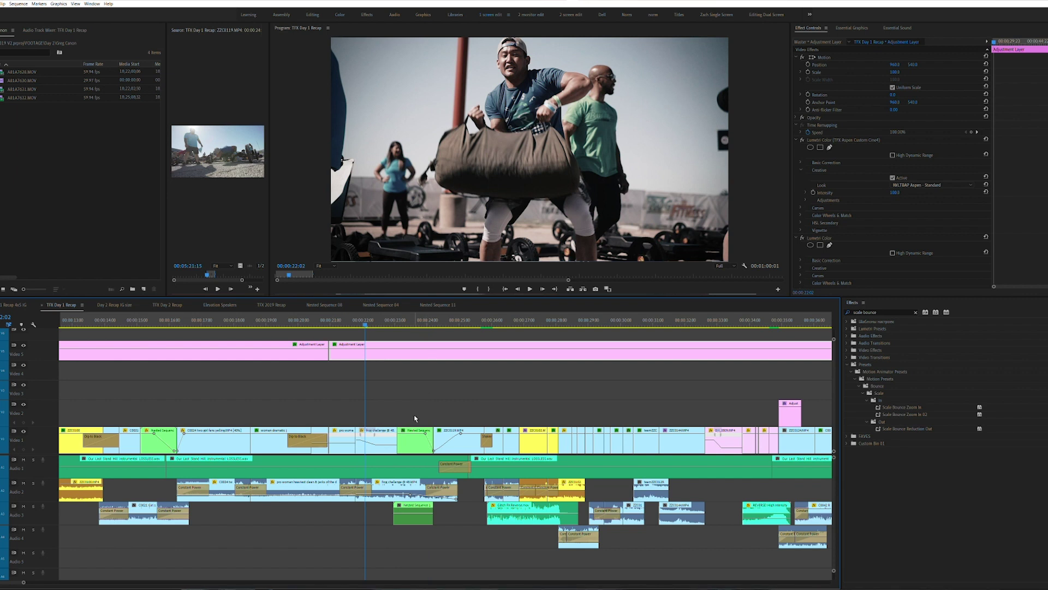
Step: Play from 00:00:22:02 into the push-up shot, return to the black frame at 00:00:24:05 and scrub to the transition at 00:00:25:16
key("space")
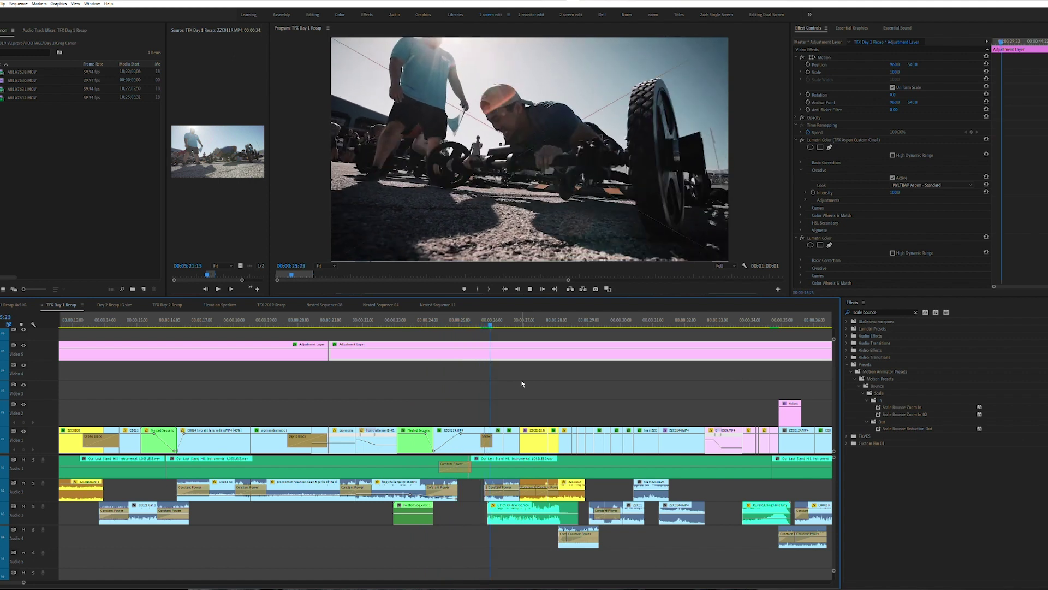
key("space")
left_click(458, 324)
key("Up")
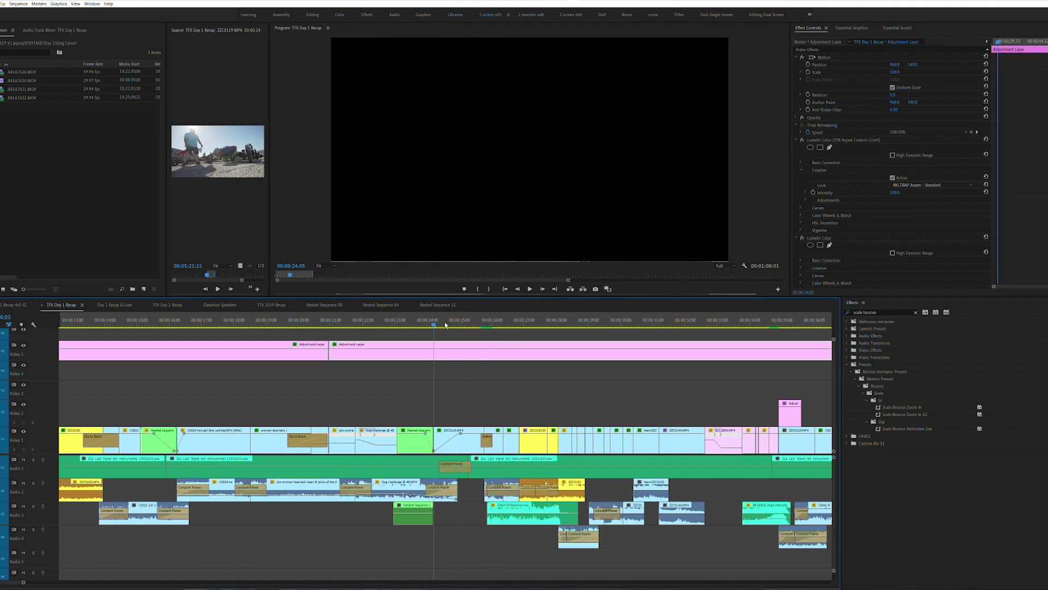
left_click_drag(435, 324, 485, 322)
left_click(488, 440)
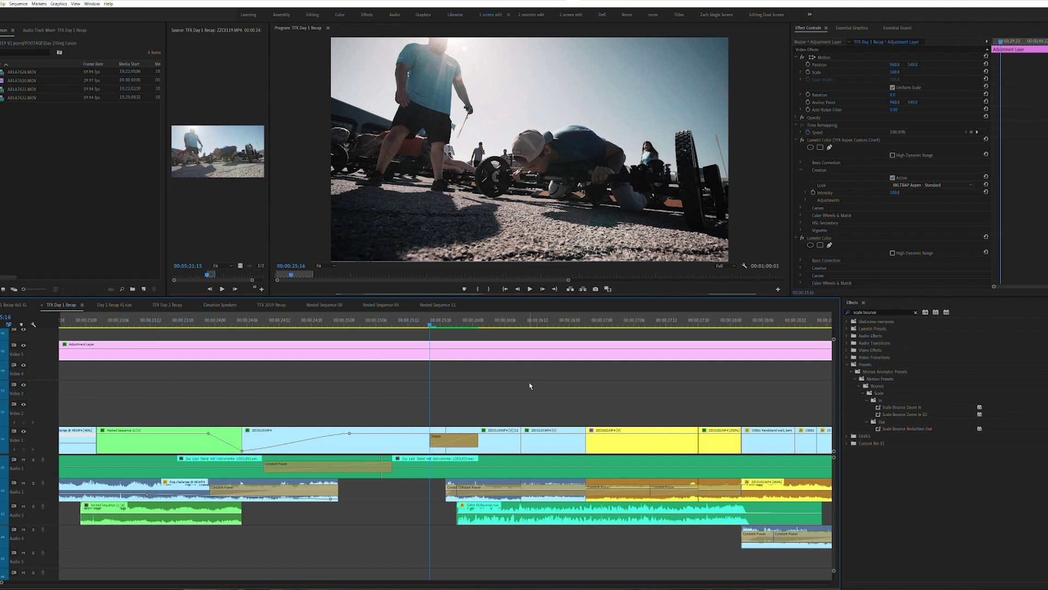
Step: Locate the single-leg squat shot and scrub back to its first frame at 00:00:26:09
key("backslash")
left_click(523, 464)
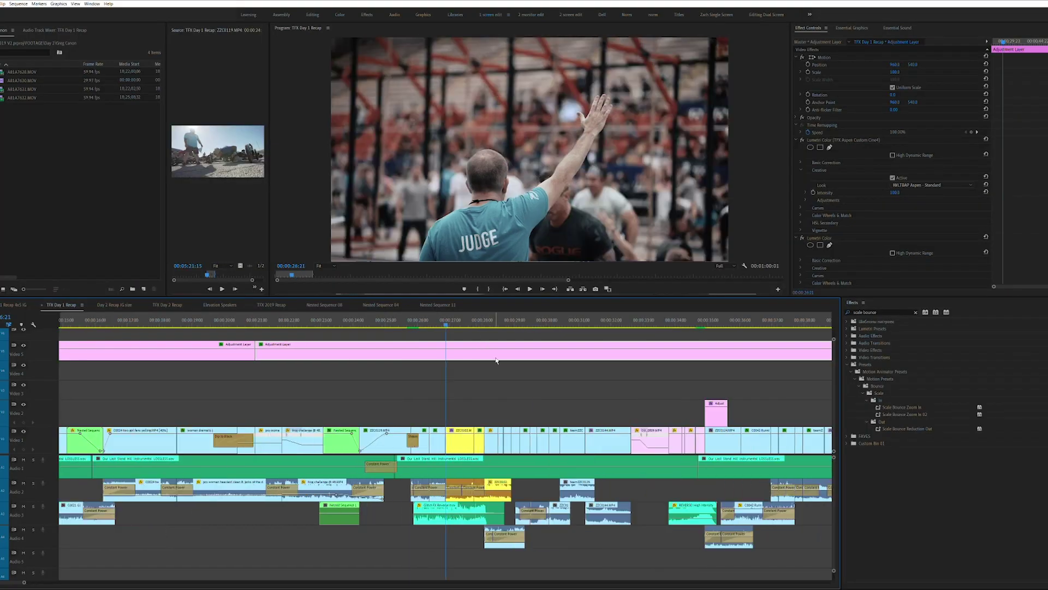
left_click_drag(504, 339, 483, 407)
left_click(488, 441)
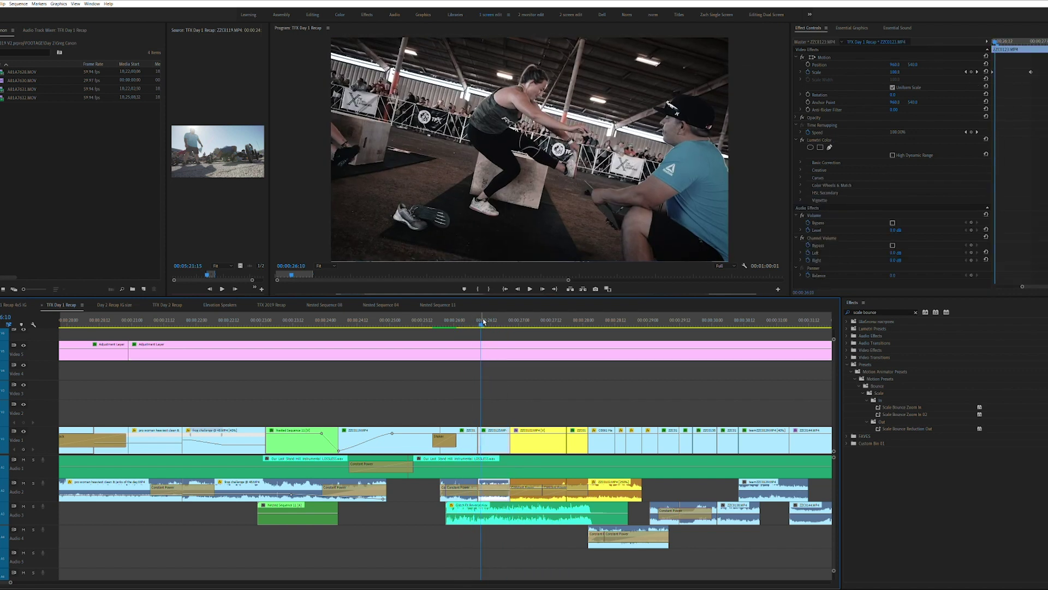
mouse_move(482, 321)
left_mouse_down()
mouse_move(491, 321)
mouse_move(477, 321)
left_mouse_up()
mouse_move(478, 321)
left_mouse_down()
mouse_move(493, 323)
mouse_move(480, 325)
left_mouse_up()
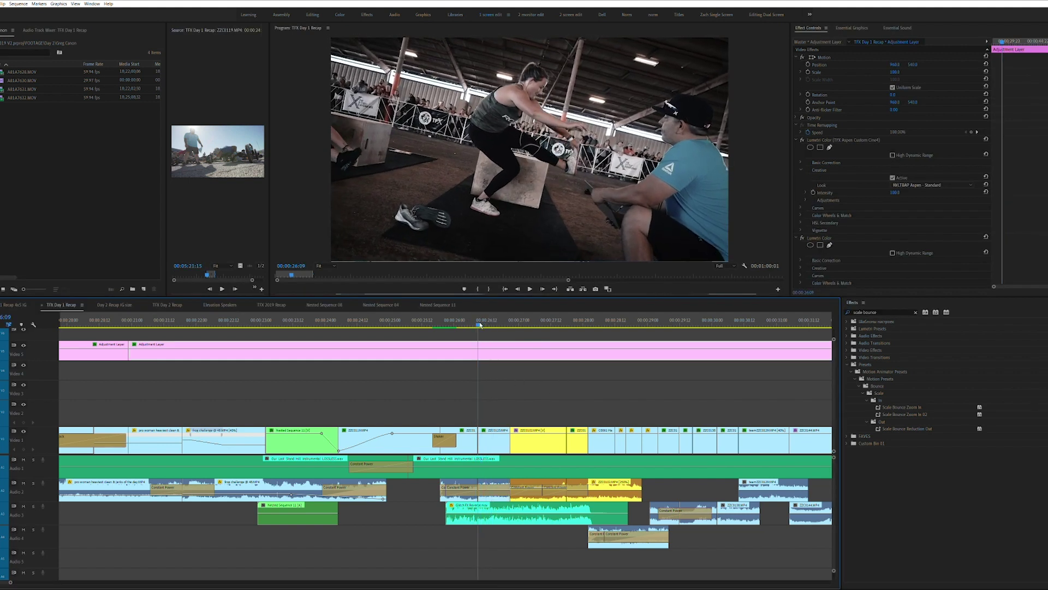
Step: Compare the single-leg squat clip's Scale keyframes at 00:00:26:09 and 00:00:26:21
left_click(495, 444)
left_click_drag(480, 321, 487, 315)
left_click(496, 444)
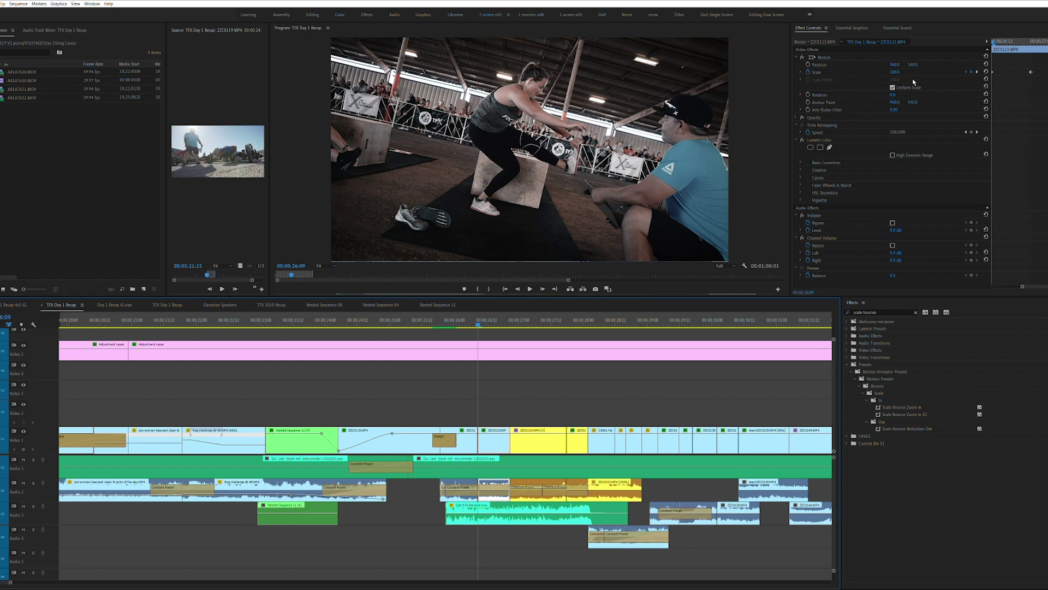
key("Down")
left_click(495, 444)
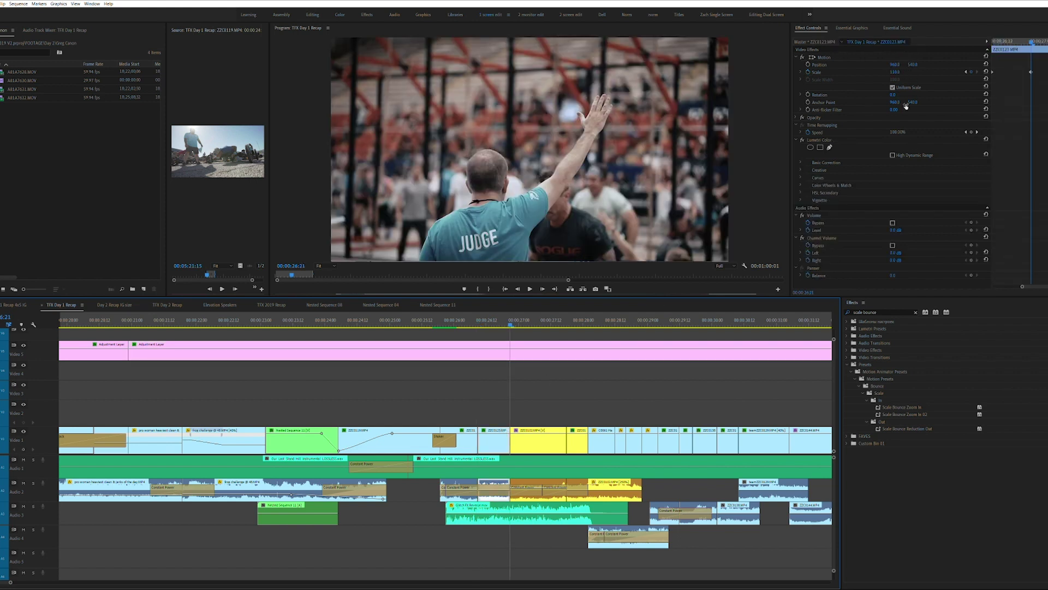
Step: Play from the start of the single-leg squat shot through the judge shot, and replay the judge shot's blurred ending
key("Up")
key("space")
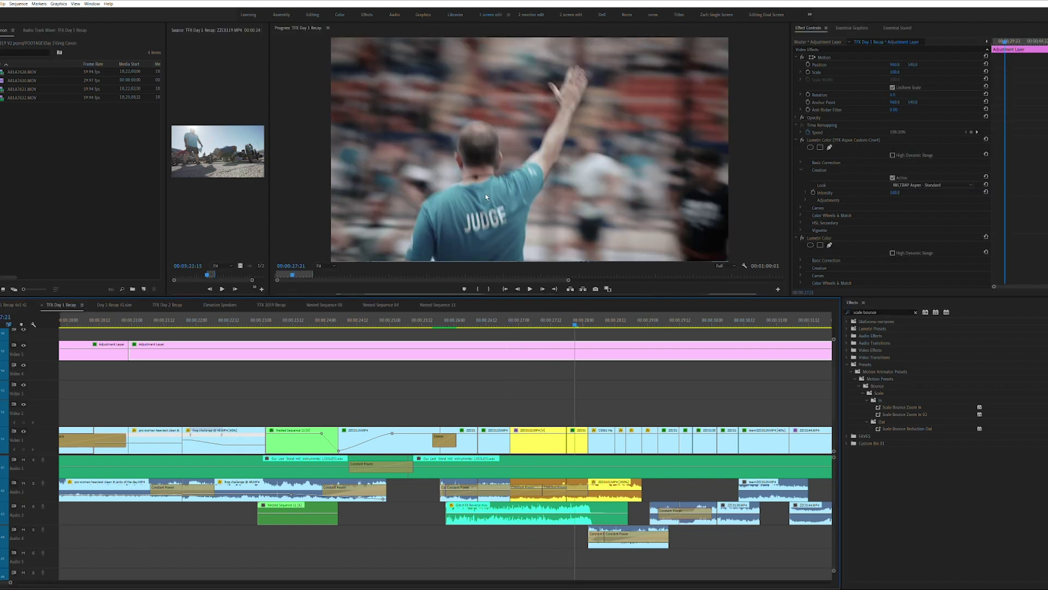
left_click(569, 322)
key("space")
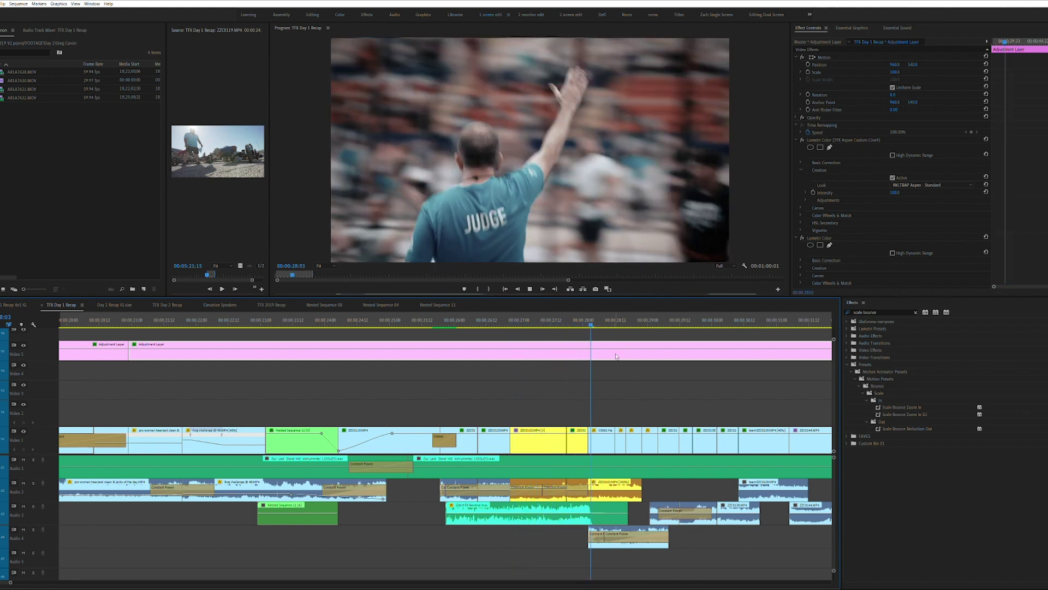
Step: Return to the judge clip's start at 00:00:26:21, play it and stop on its blurred continuation at 00:00:27:21
key("Up")
key("Up")
key("Up")
left_click(549, 438)
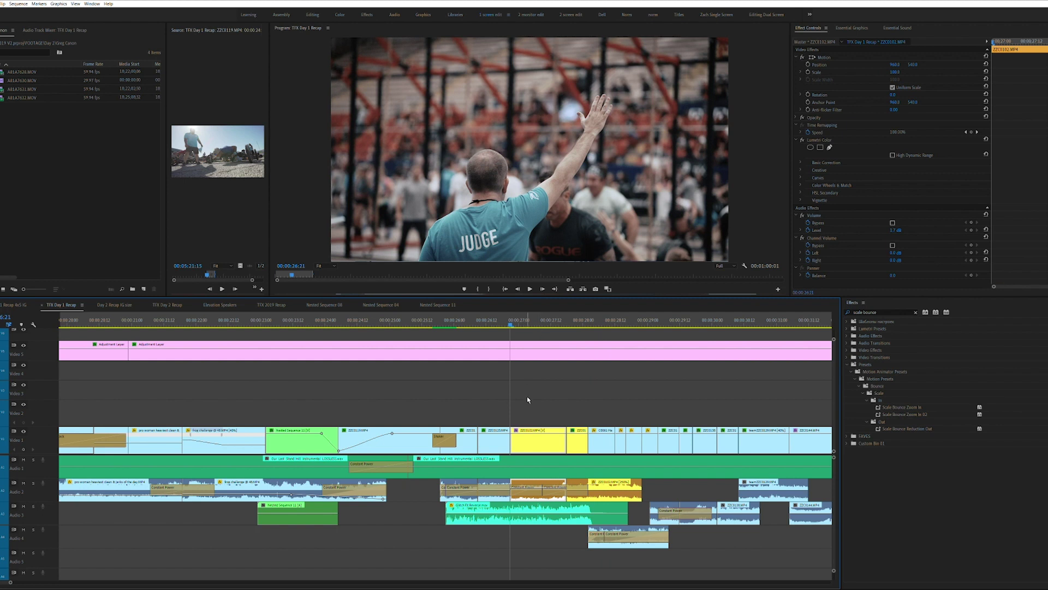
key("space")
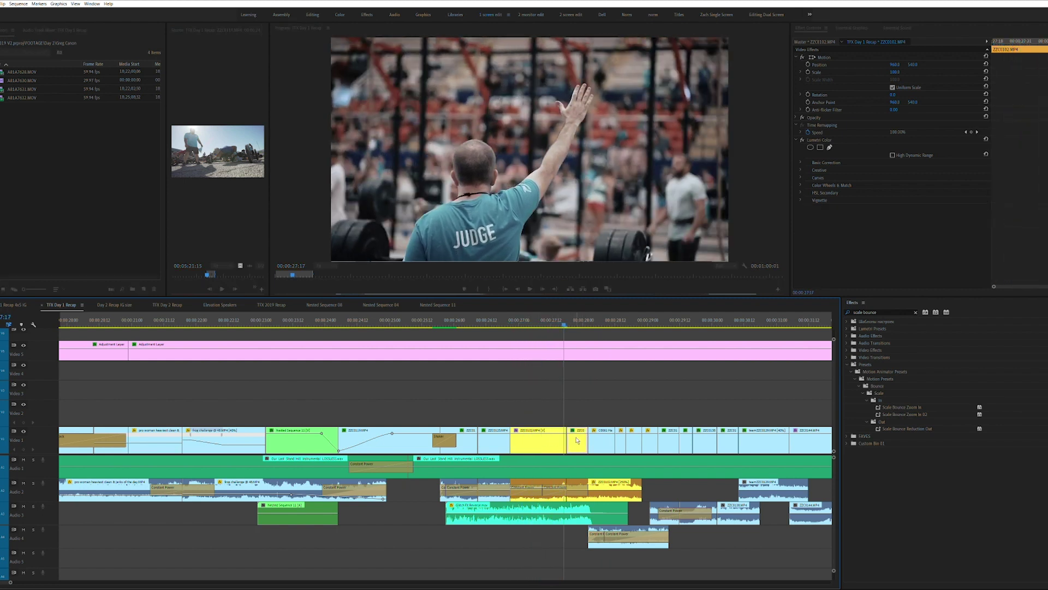
left_click(576, 319)
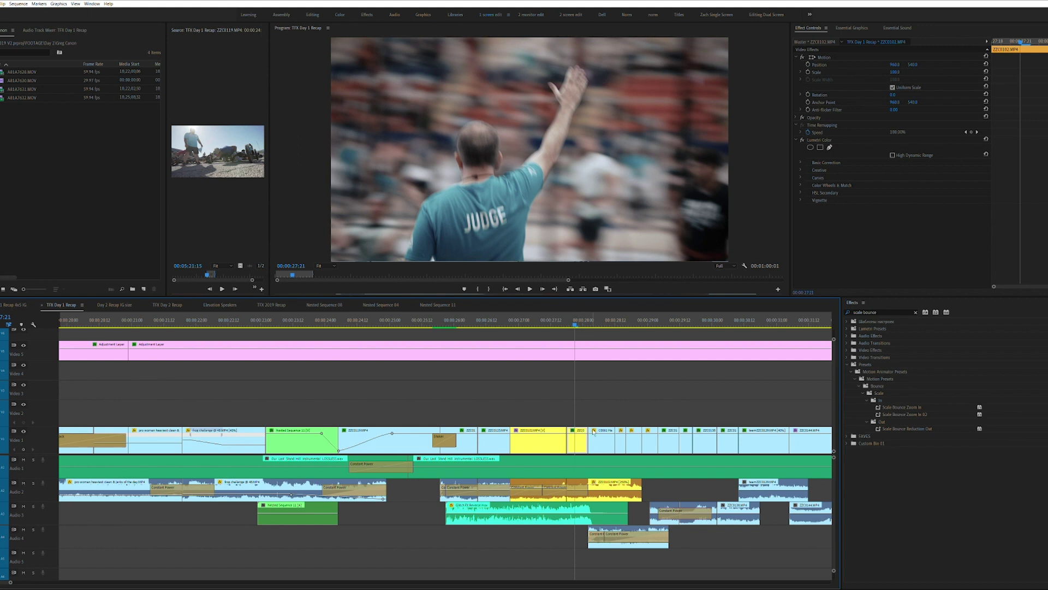
Step: Inspect the clip speed settings around the judge shot, and view the second judge clip's first frame at 00:00:27:18
key("ctrl+r")
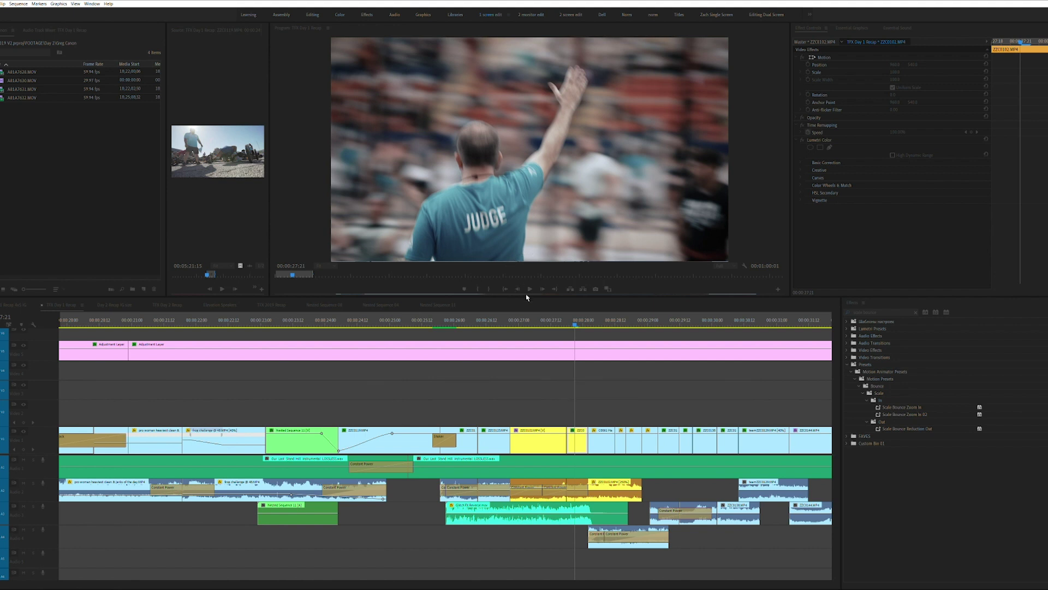
key("ctrl+r")
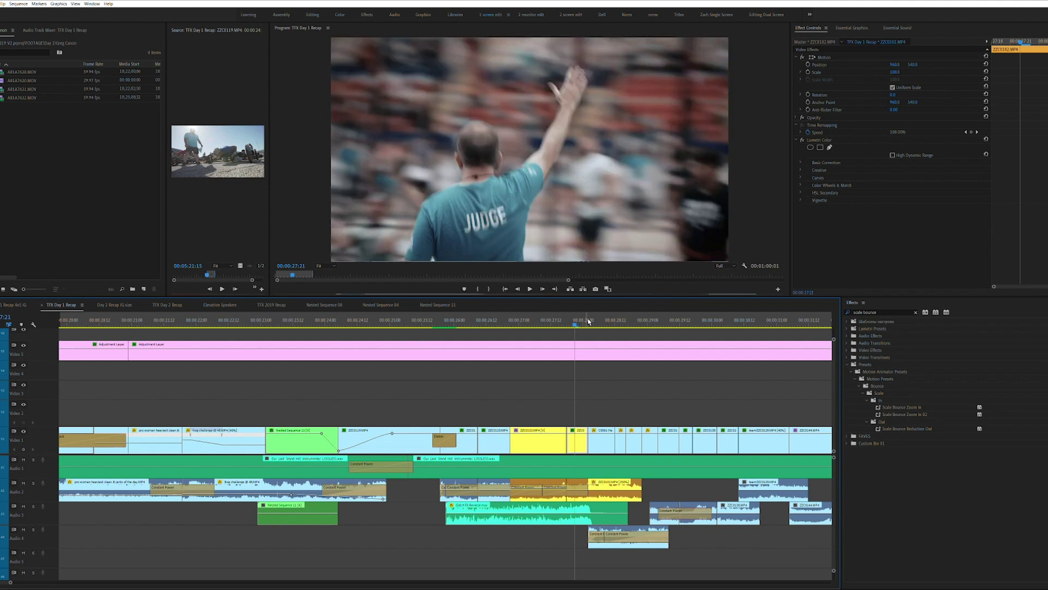
left_click(567, 322)
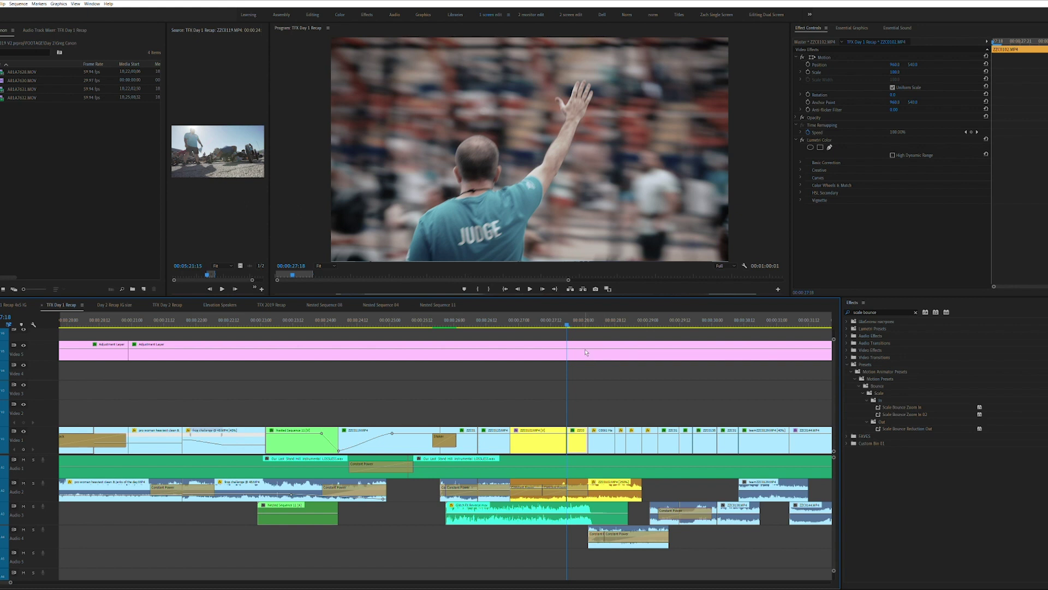
left_click(586, 352)
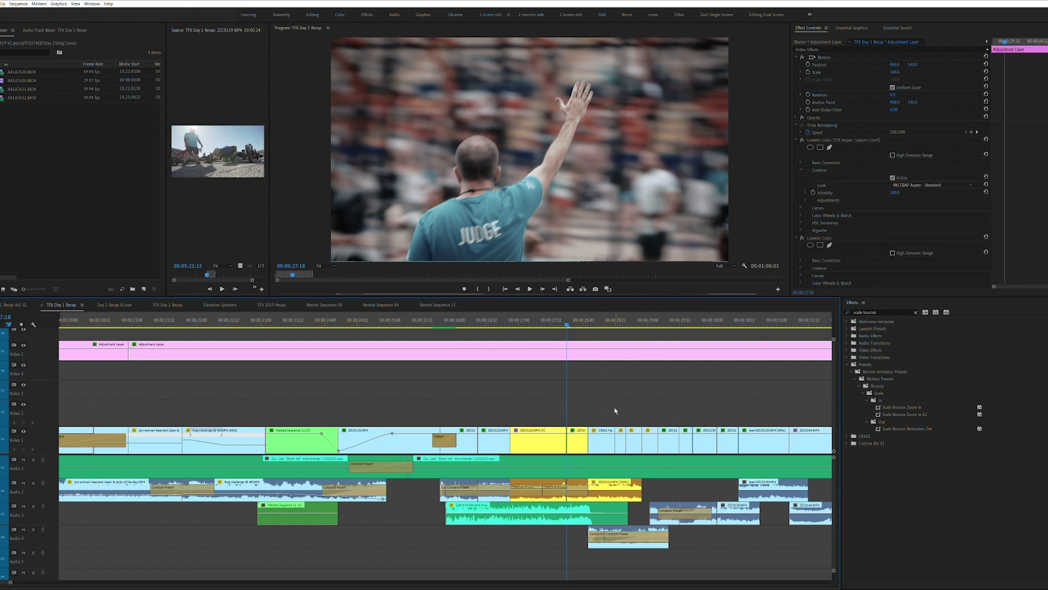
left_click(582, 442)
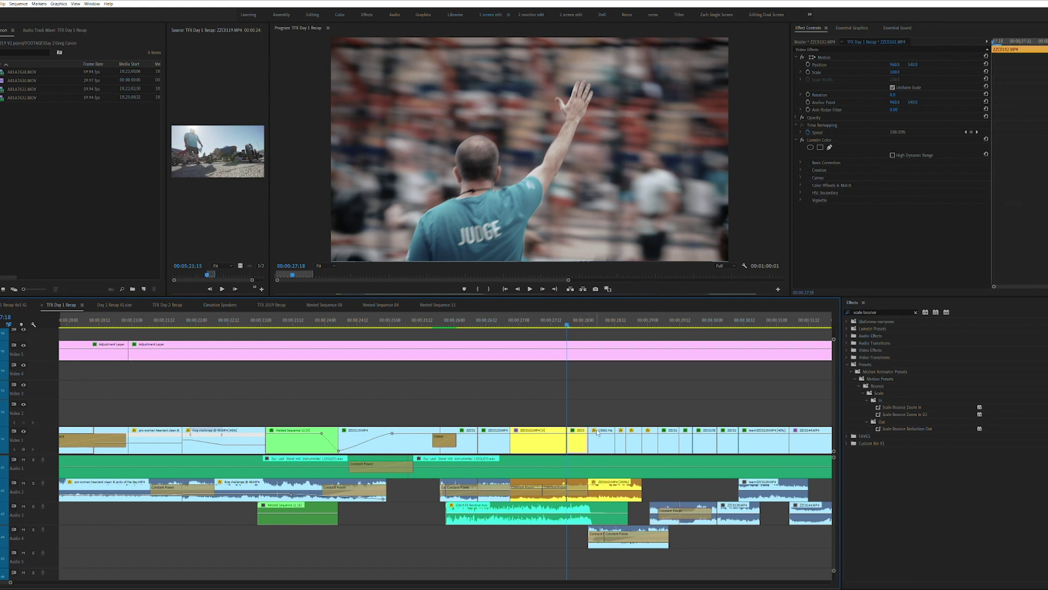
Step: Play the fast cuts that follow the judge shot, through the handstand walk, up to 00:00:29:04
key("Down")
key("space")
key("space")
key("Up")
key("space")
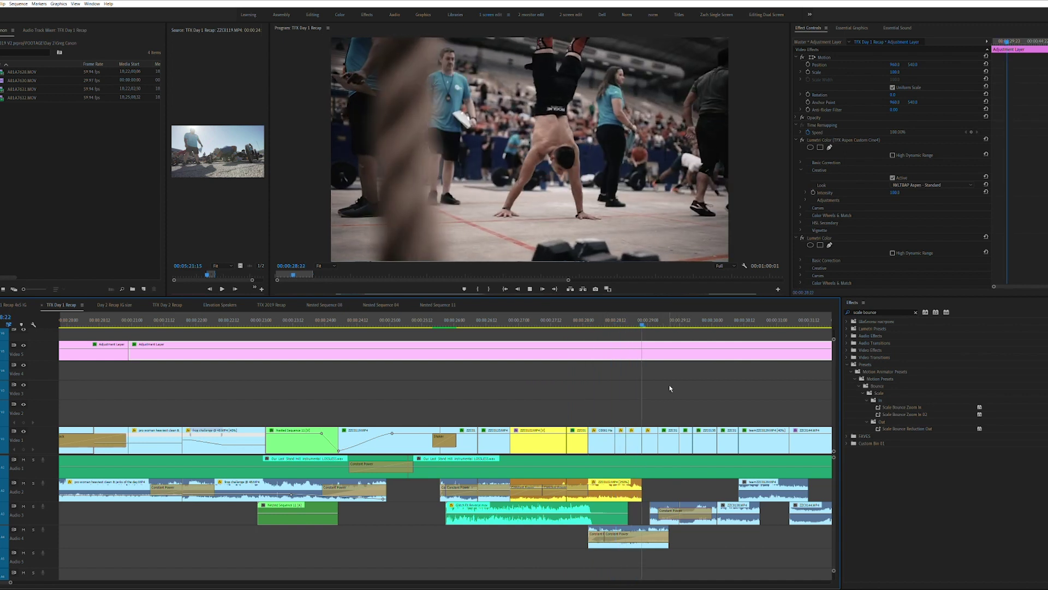
key("space")
Step: Step and scrub frame by frame through the short panel-discussion cuts after 00:00:29:04
key("minus")
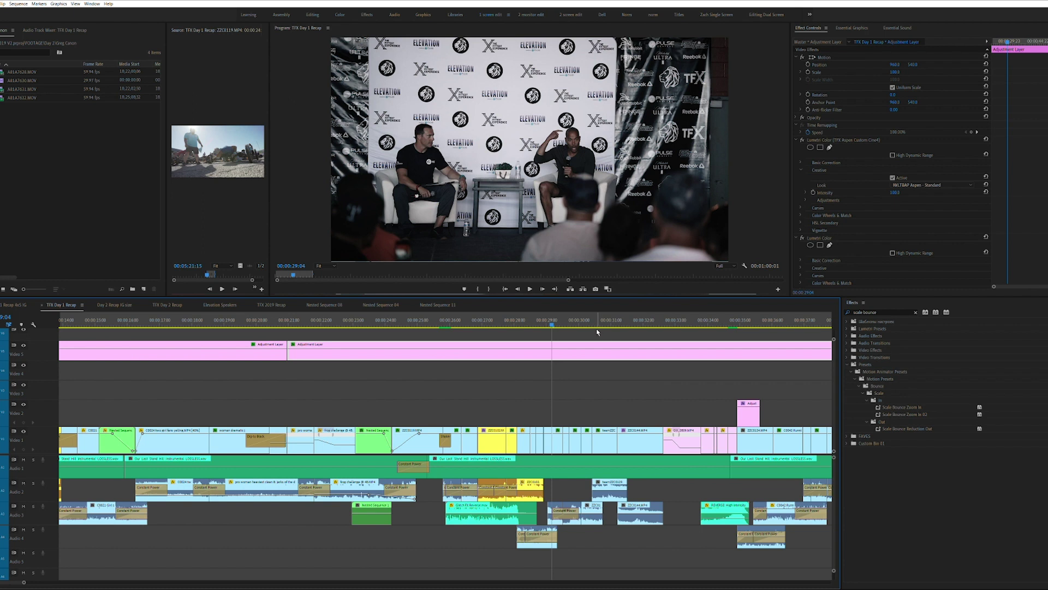
key("equal")
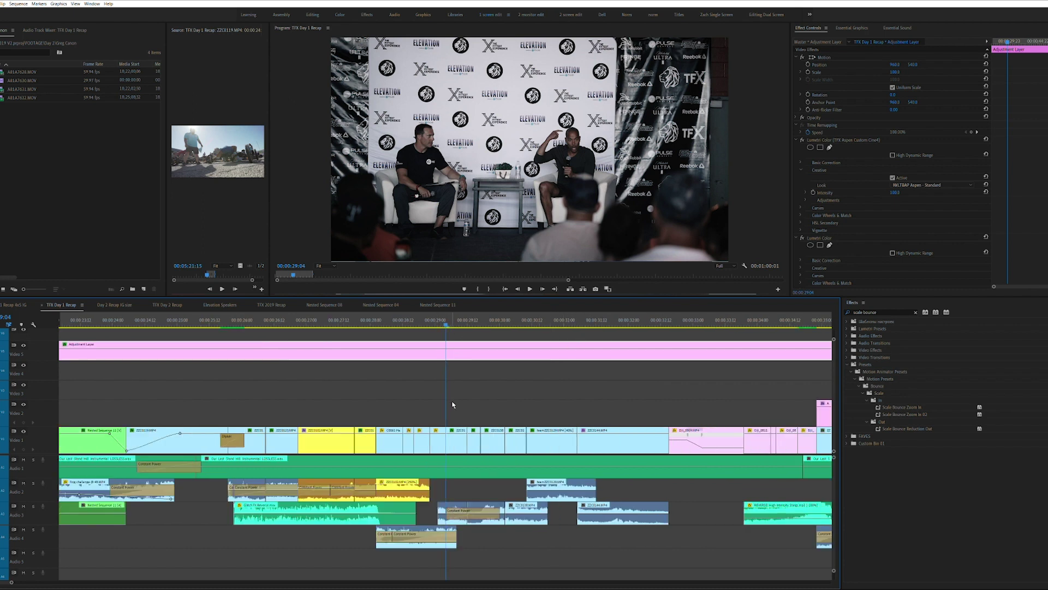
key("Down")
left_click(476, 358)
key("Left")
key("Left")
key("Left")
key("Left")
mouse_move(479, 320)
left_mouse_down()
mouse_move(491, 320)
mouse_move(447, 323)
mouse_move(489, 323)
left_mouse_up()
Step: Inspect the speed settings of the armchair speaker clip that starts at 00:00:29:17
left_click(473, 440)
key("Down")
left_click(499, 436)
key("ctrl+r")
left_click(527, 283)
Step: Go back three cuts to the wide panel-discussion shot and play the sequence from there
left_click(501, 320)
key("Up")
key("Up")
key("Up")
key("space")
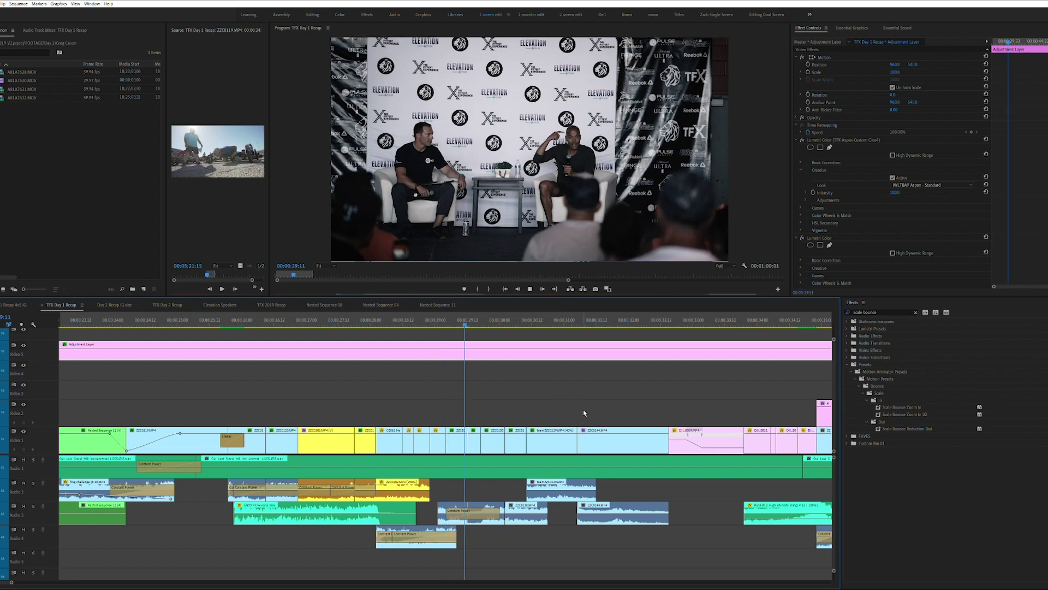
Step: Scrub back to the woman with the microphone at 00:00:30:10, and examine the armchair shot's cut around 00:00:30:02
left_click_drag(554, 321, 527, 354)
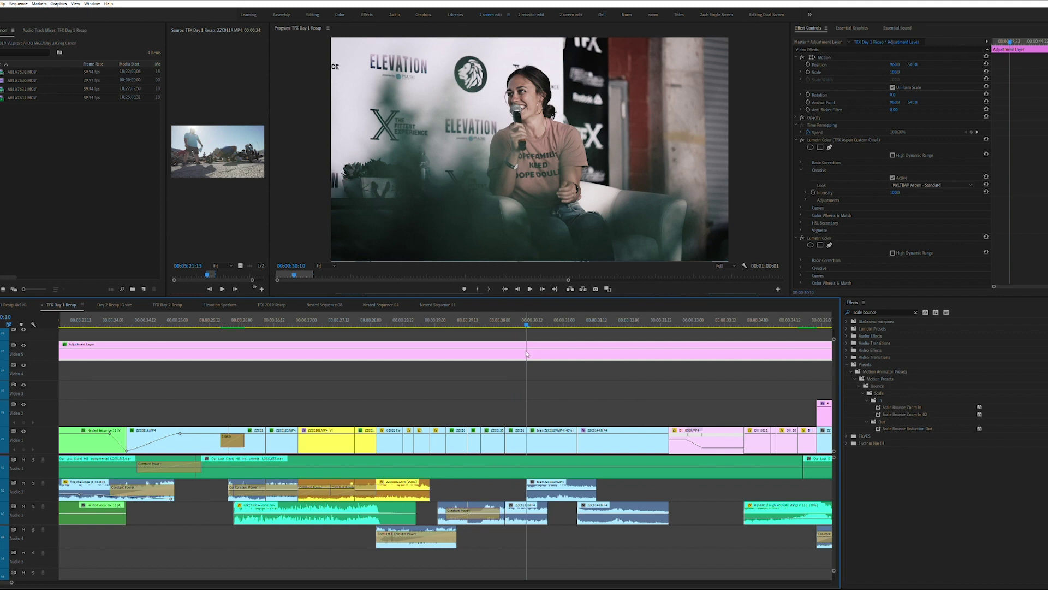
key("Up")
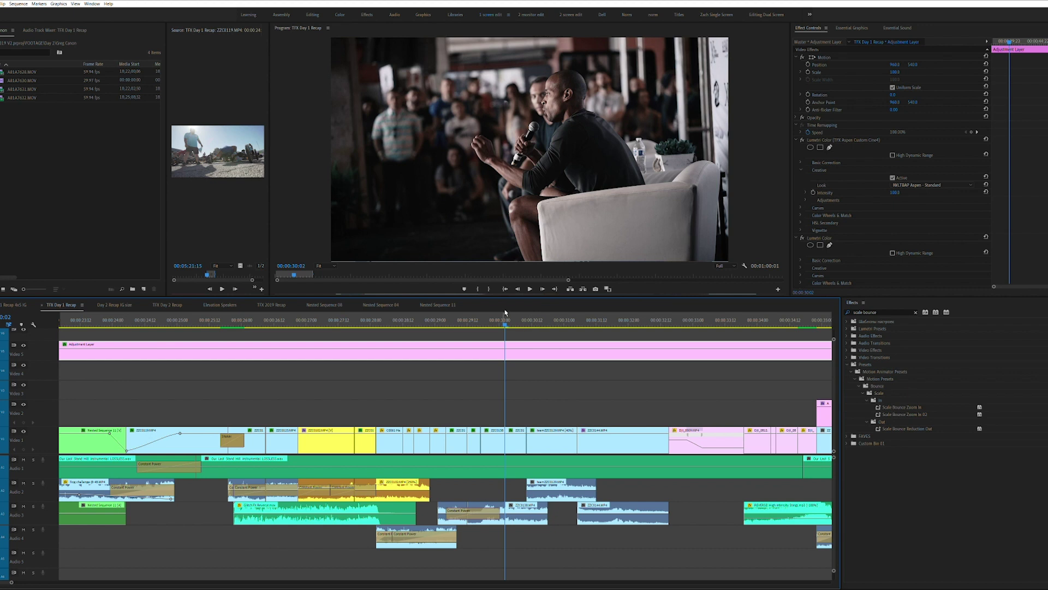
left_click_drag(519, 322, 508, 376)
left_click(537, 388)
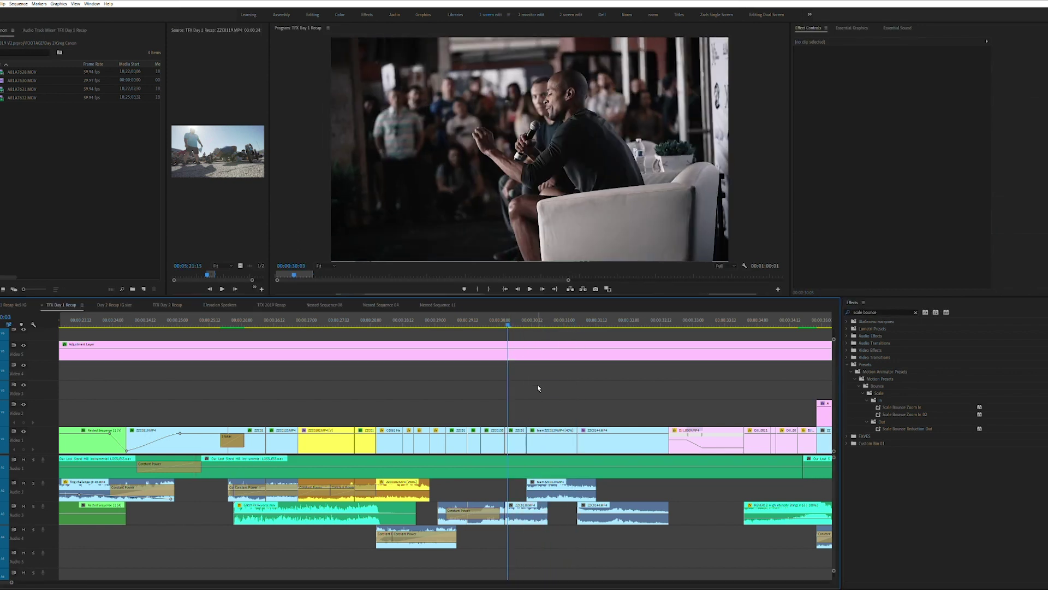
Step: Inspect the speed settings of the armchair speaker's second clip at 00:00:30:03, and return to 00:00:29:17
left_click(523, 430)
key("ctrl+r")
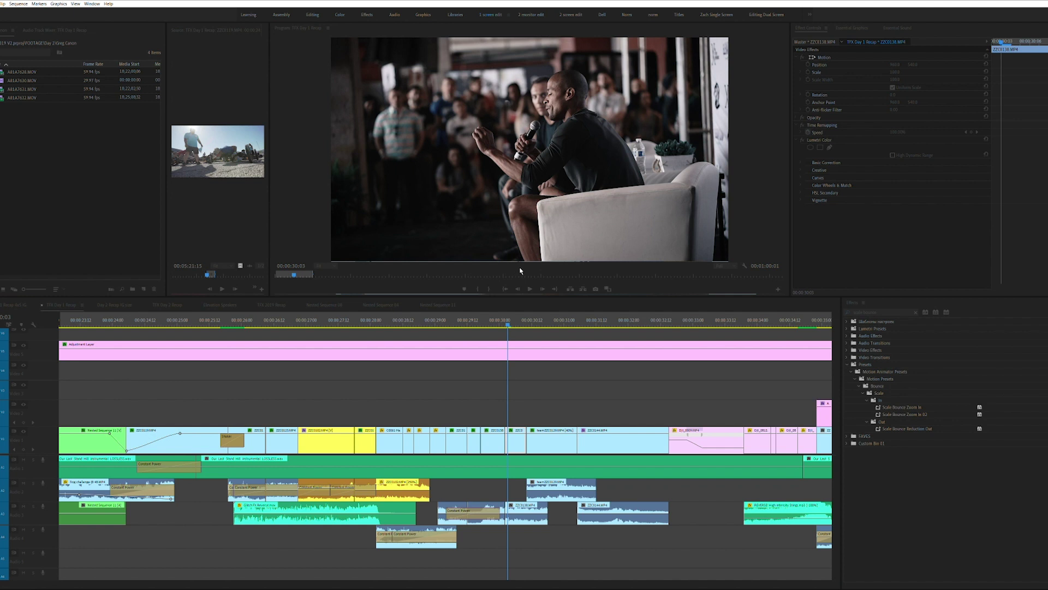
left_click(503, 319)
left_click_drag(504, 319, 504, 355)
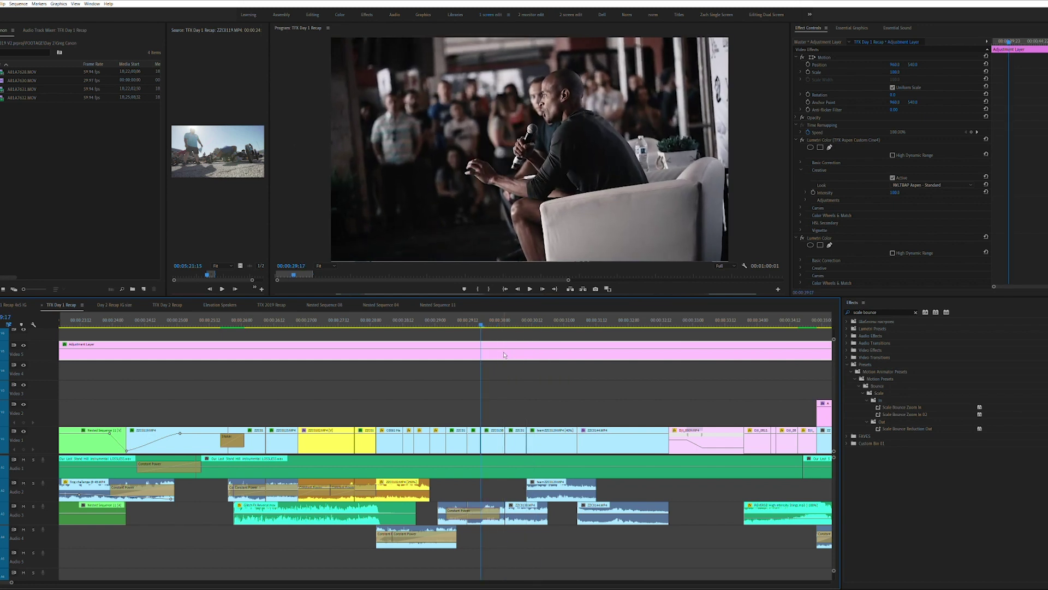
Step: Play from 00:00:29:17 to the Spectator Expo shot at 00:00:33:19, and scrub back to 00:00:26:09
key("space")
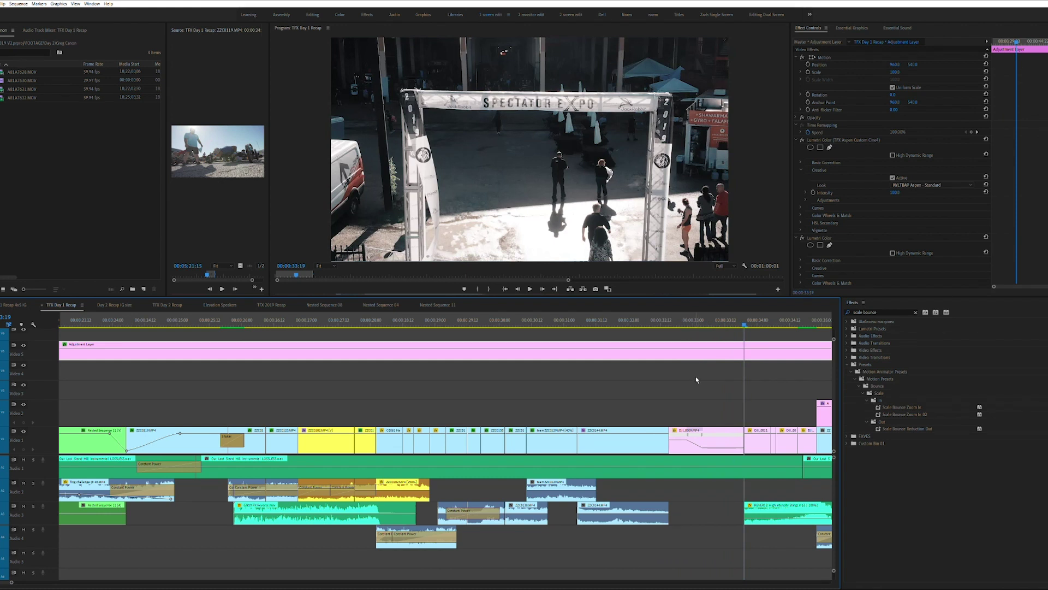
left_click_drag(592, 359, 314, 442)
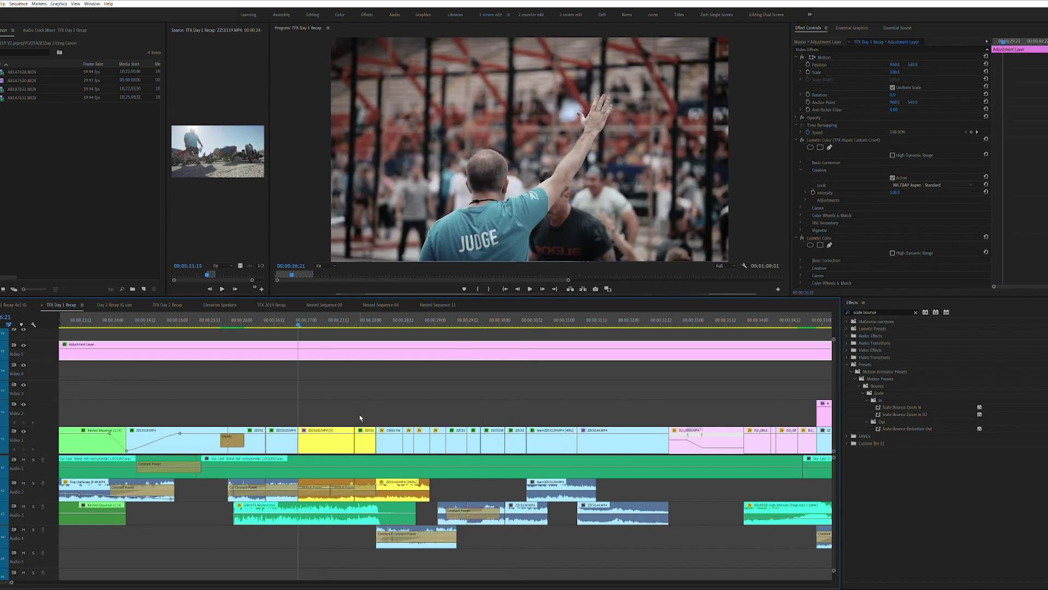
left_click_drag(360, 418, 330, 405)
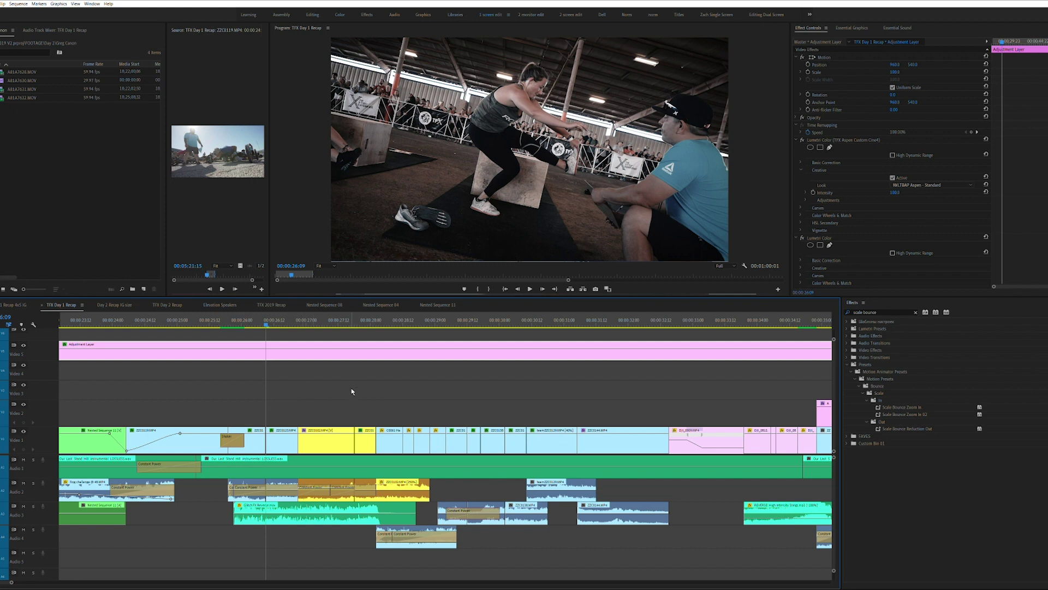
Step: Replay the sequence from 00:00:26:09 to the huddled judges' shot and examine that shot at 00:00:31:05
key("space")
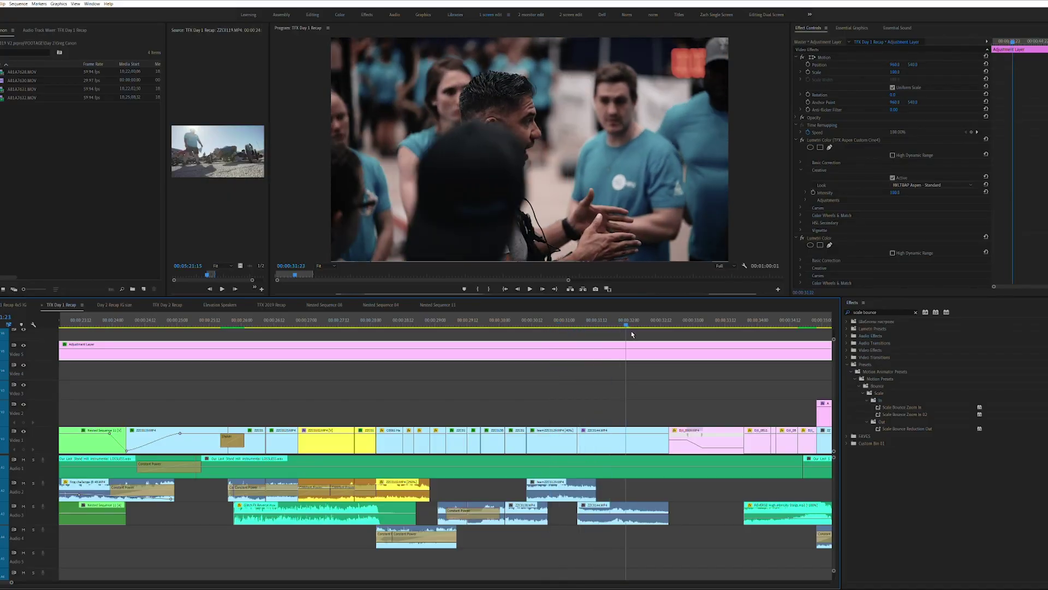
key("space")
key("space")
key("ctrl+m")
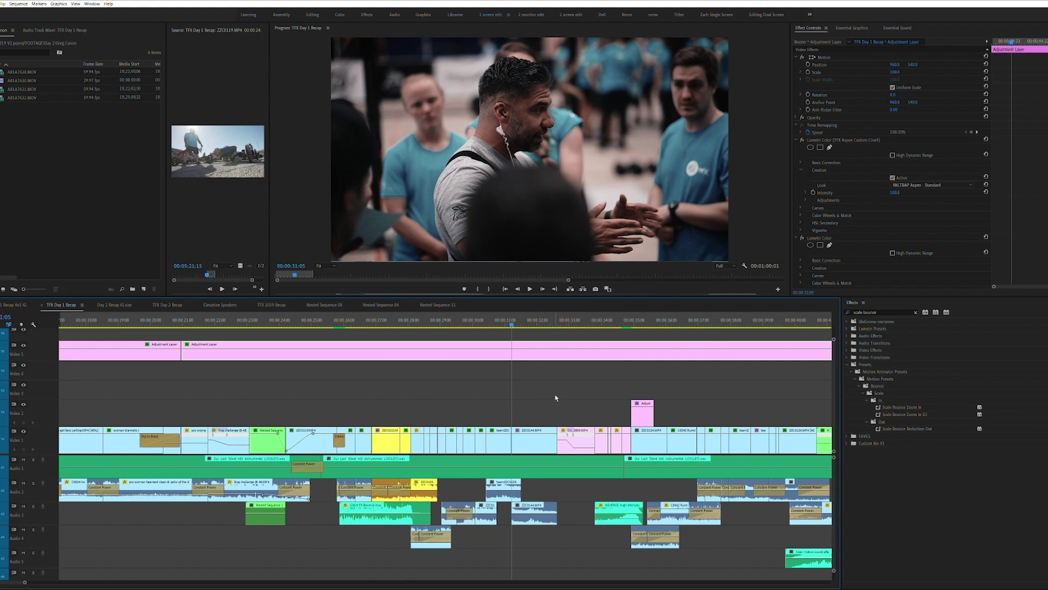
Step: Play from the woman with the microphone at 00:00:30:18, and stop on the Spectator Expo shot at 00:00:33:19
key("Up")
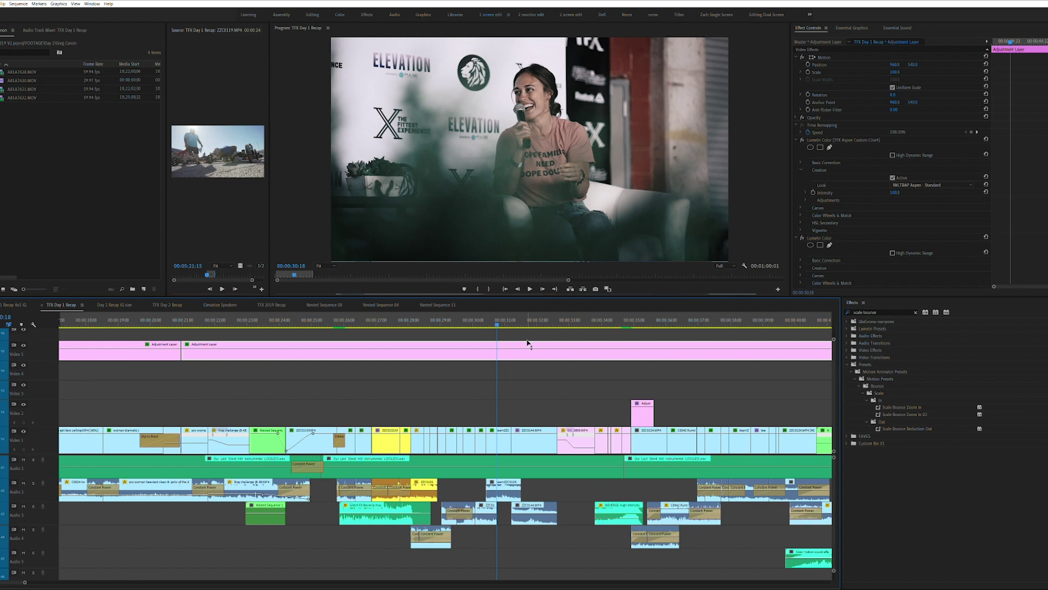
key("space")
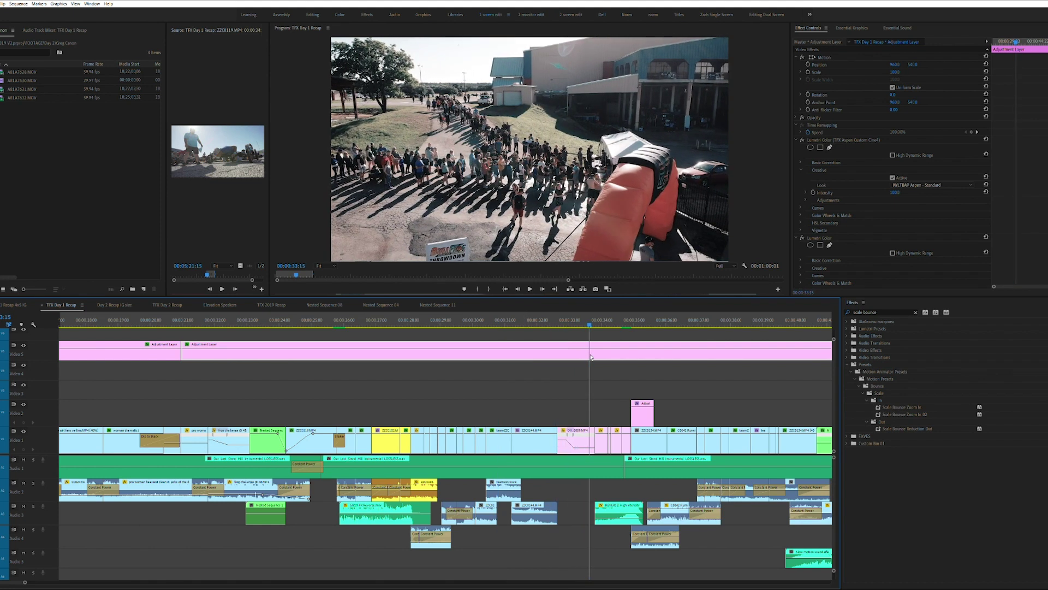
mouse_move(620, 368)
left_mouse_down()
mouse_move(566, 381)
mouse_move(600, 363)
left_mouse_up()
key("equal")
key("Left")
key("Left")
key("Left")
key("Left")
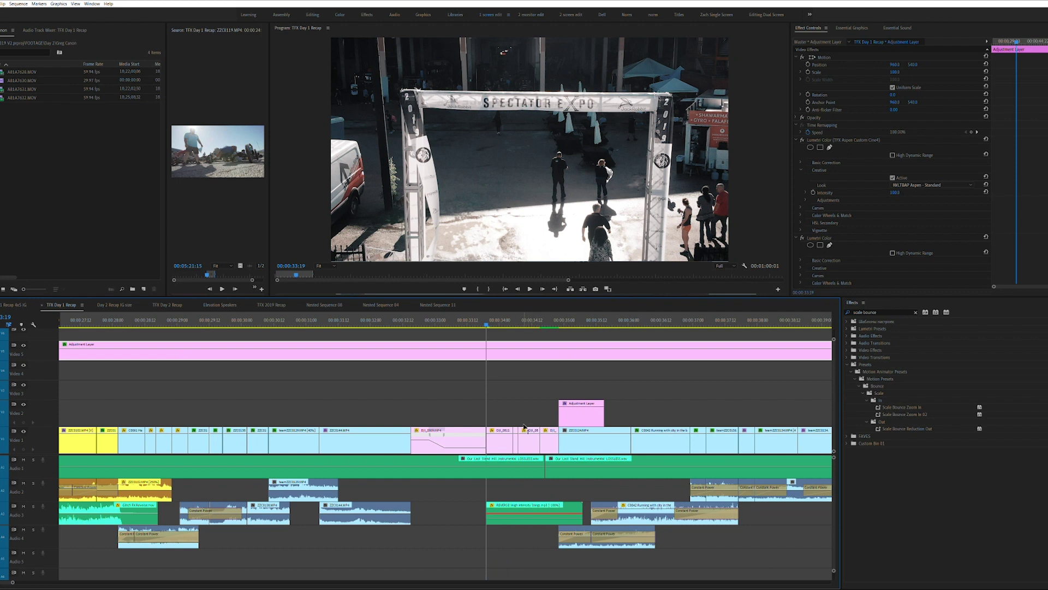
Step: Play the drone pull-back to 00:00:34:07, and return to the start of its first clip at 00:00:33:19
key("=")
key("space")
left_click(540, 358)
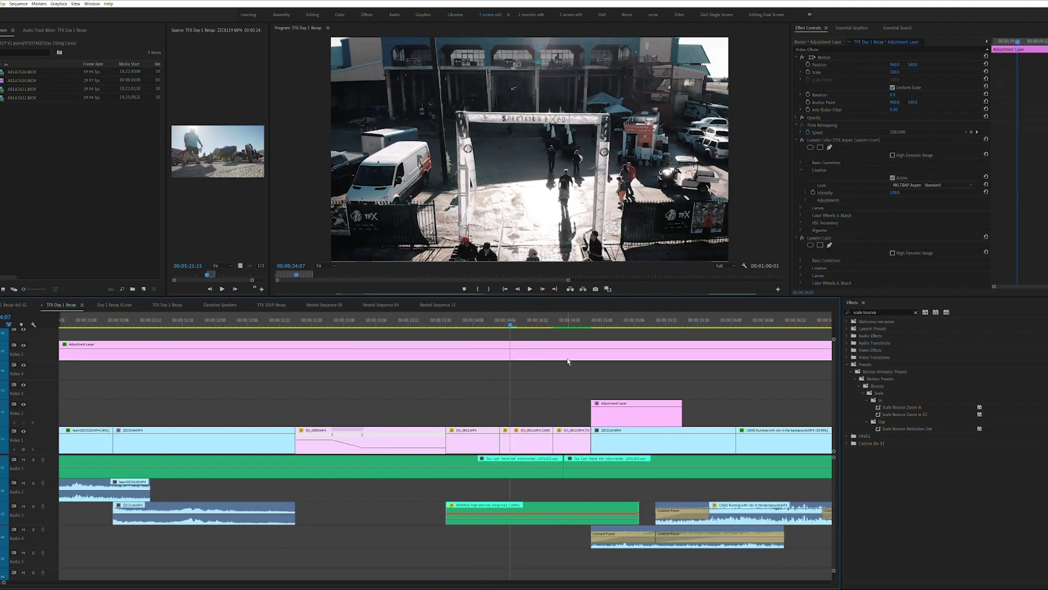
left_click(531, 427)
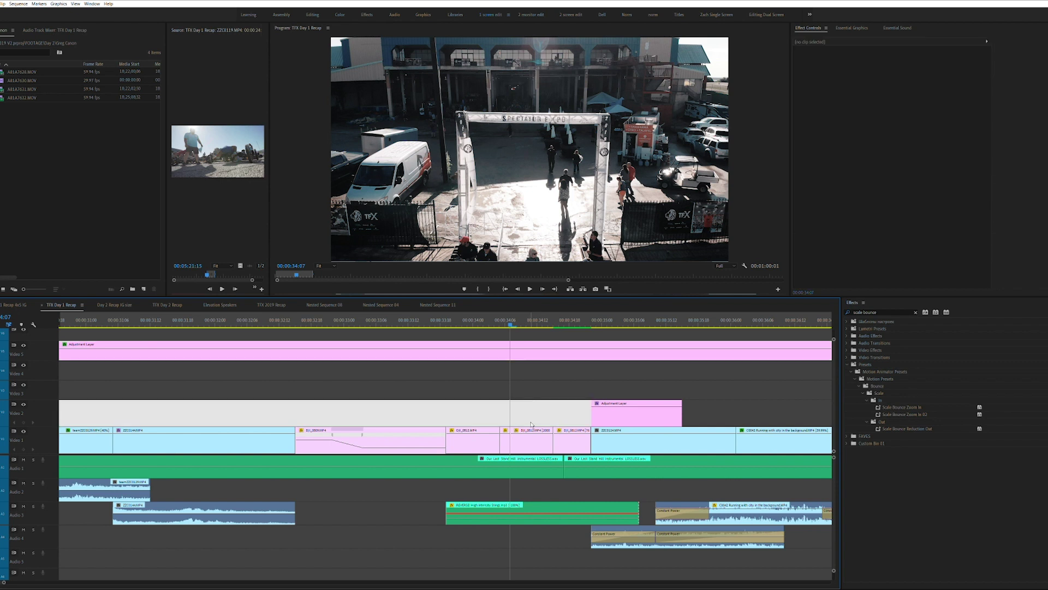
key("Up")
key("Up")
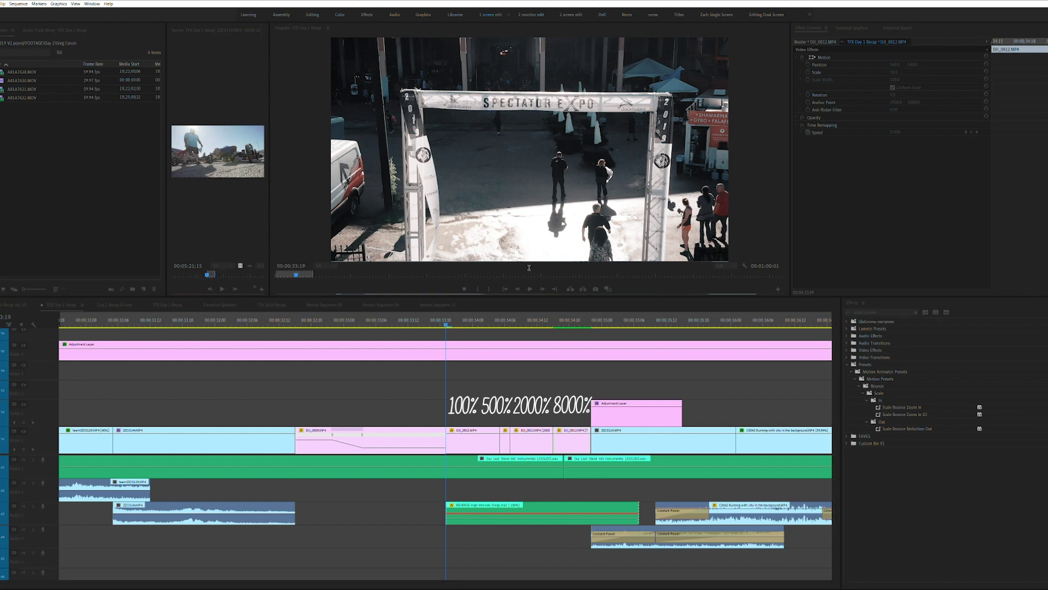
Step: Scrub the drone clips to 00:00:34:15, and inspect the speed settings of the last drone clip
left_click(518, 320)
left_click(446, 322)
left_click_drag(462, 319, 553, 321)
left_click(561, 432)
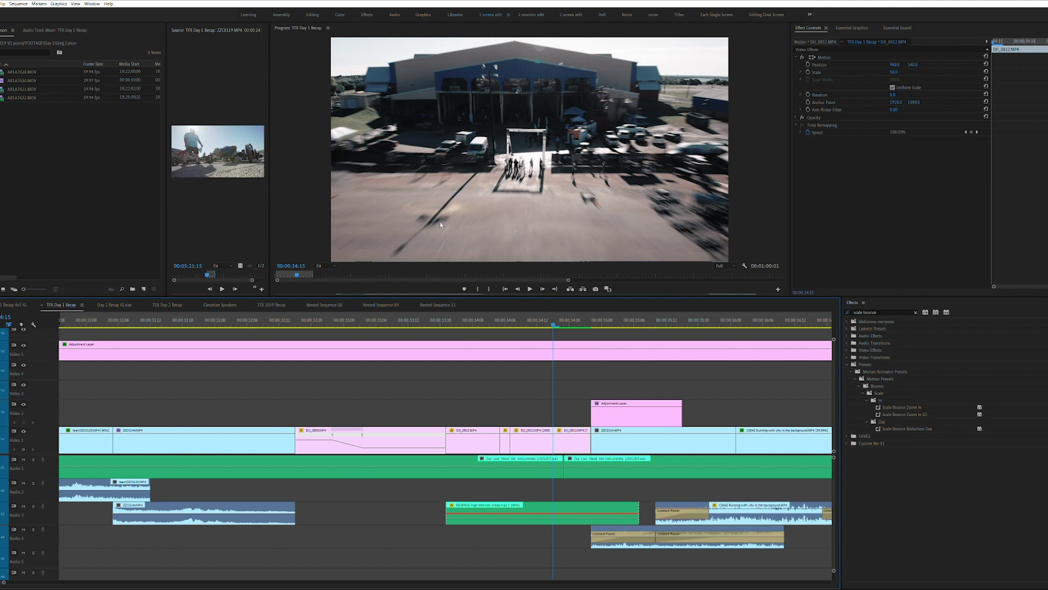
key("ctrl+r")
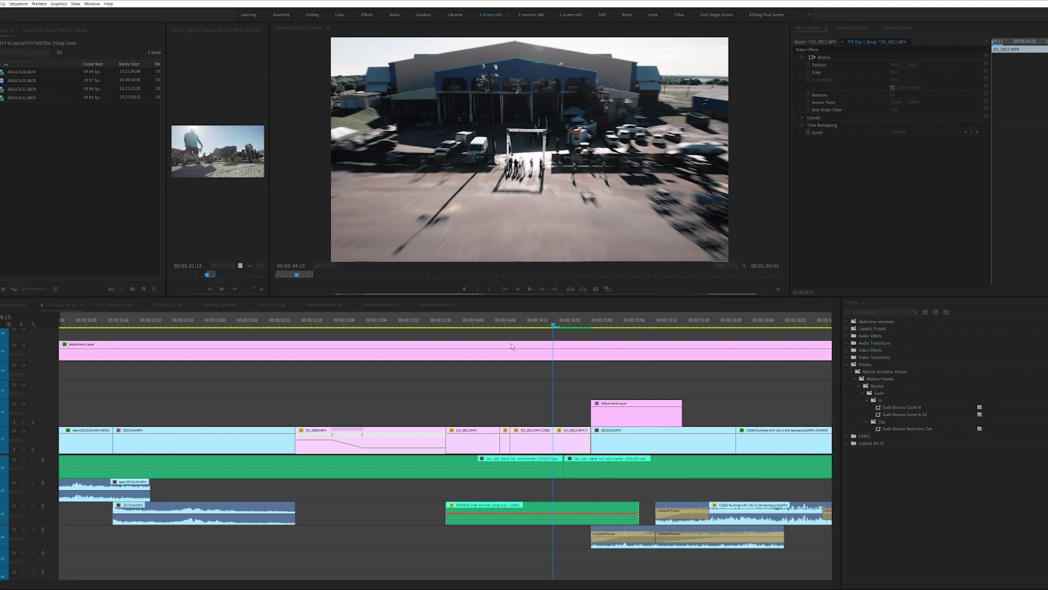
left_click(546, 331)
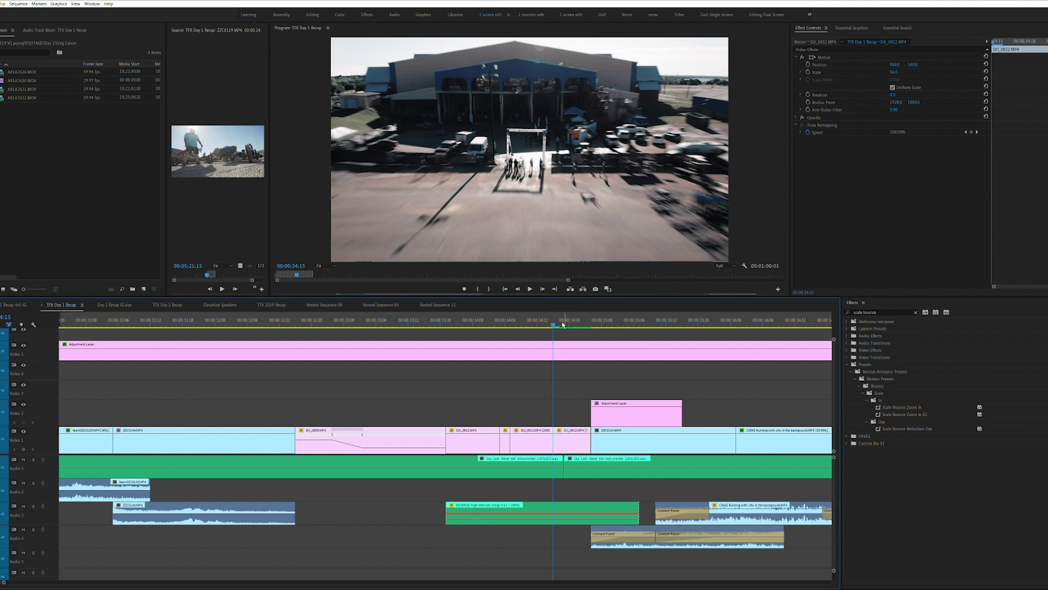
Step: Replay the drone pull-back from its beginning, and stop on the runners' shot at 00:00:34:22
left_click_drag(575, 317, 455, 353)
key("space")
left_click(560, 325)
key("space")
left_click(593, 324)
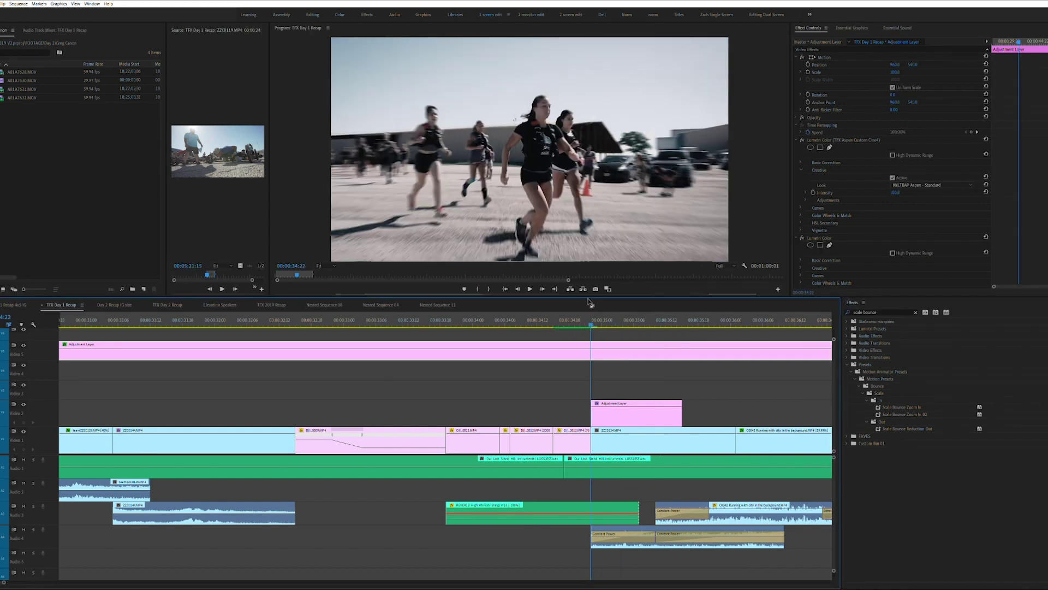
Step: Compare the transition with the short adjustment layer disabled, re-enable the layer, and return to 00:00:34:22
left_click(611, 409)
key("shift+e")
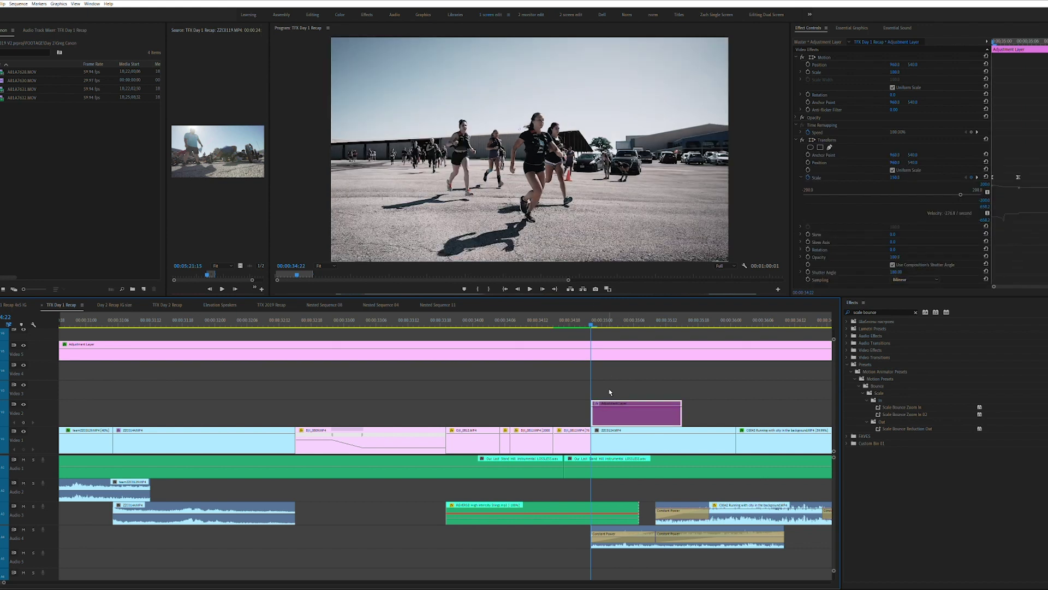
key("Up")
key("Up")
key("space")
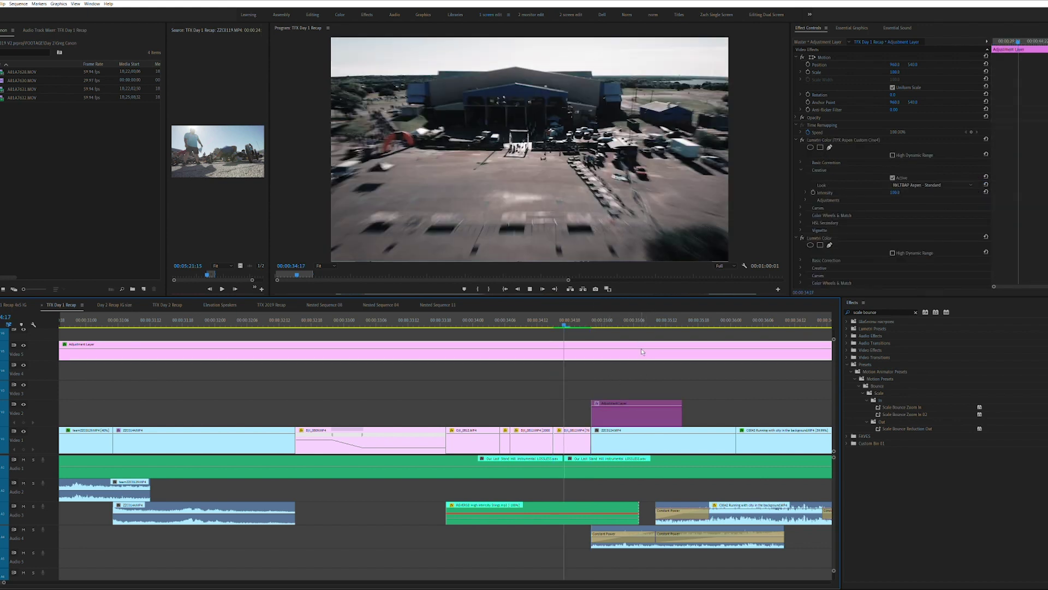
key("space")
left_click(657, 388)
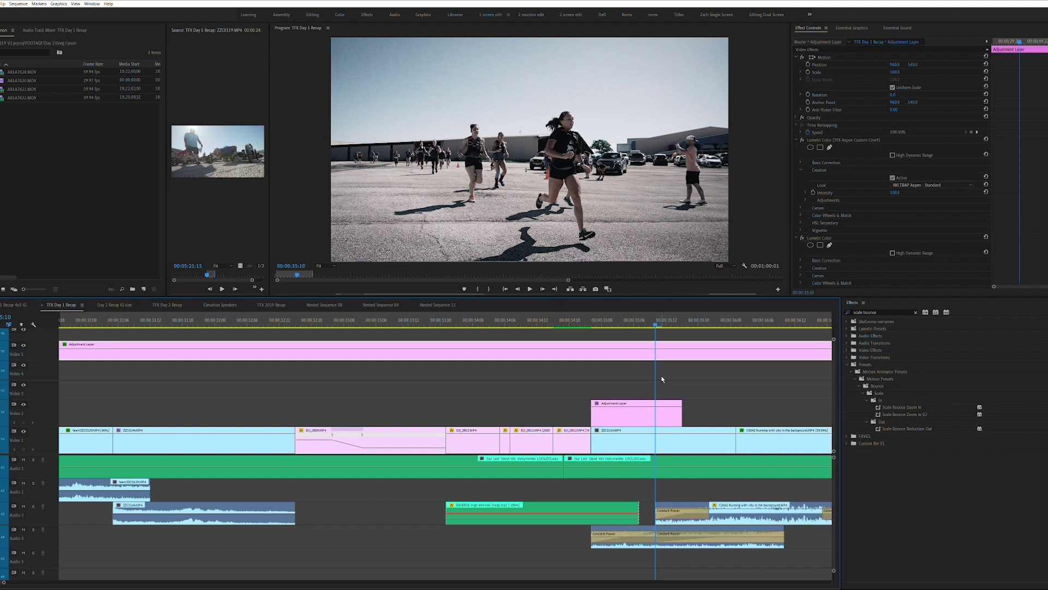
key("Up")
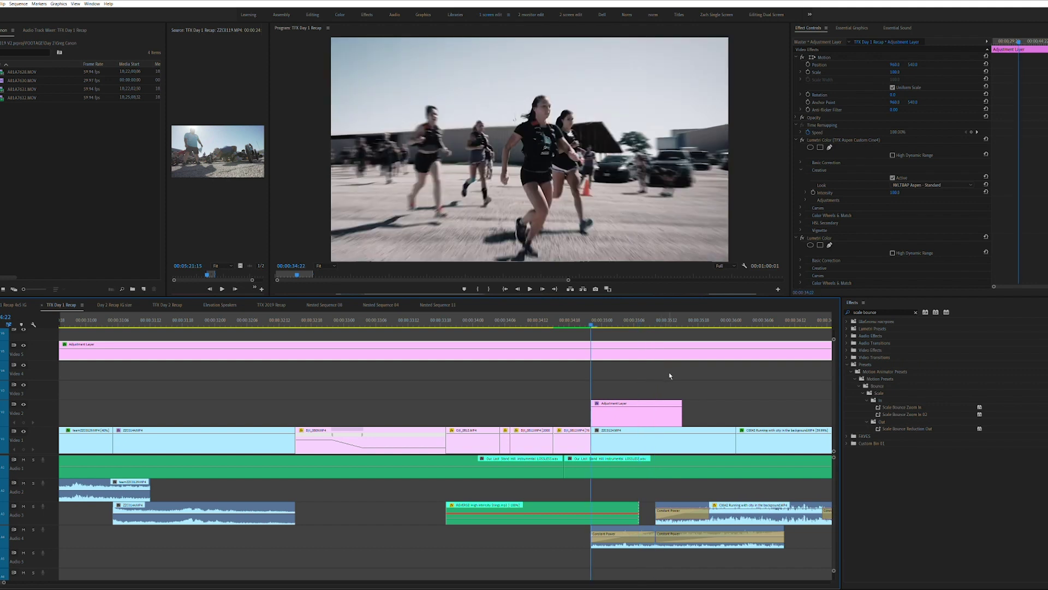
Step: Examine the Transform effect on the short adjustment layer, and search the effects for "transform"
left_click(603, 407)
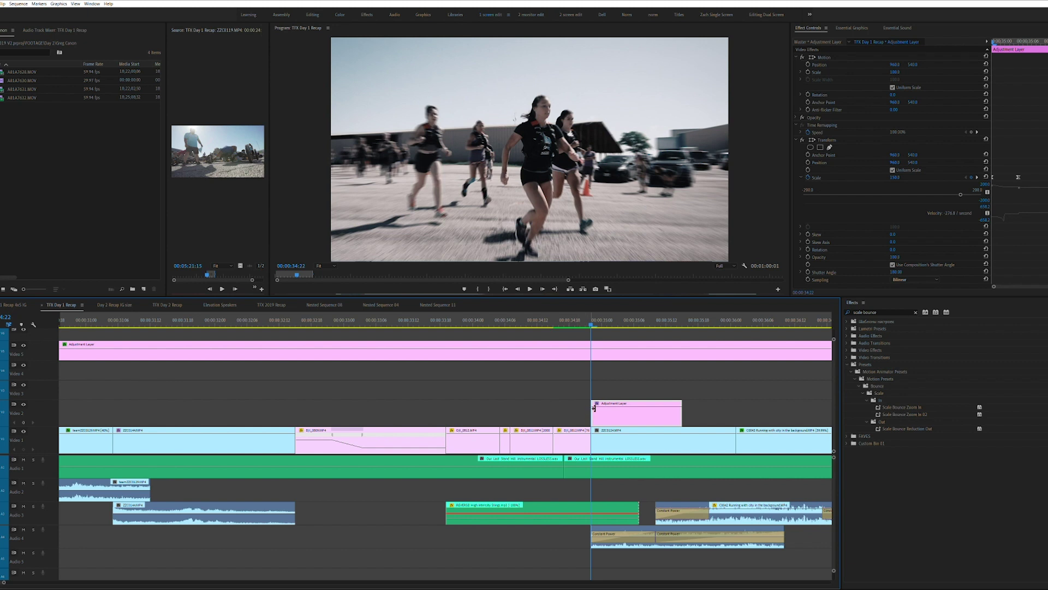
left_click(798, 136)
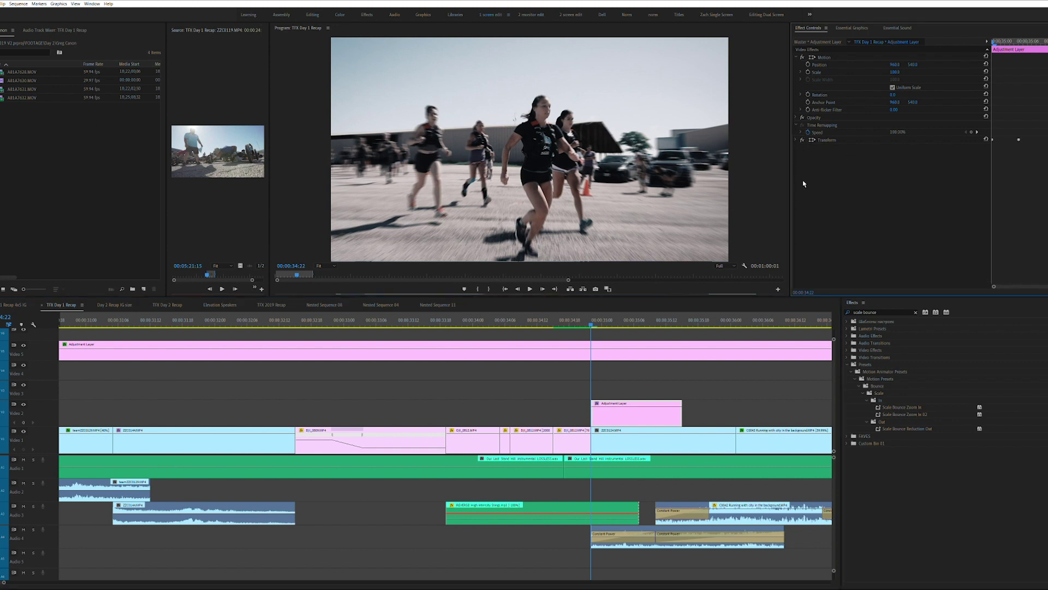
left_click(879, 311)
type("transform")
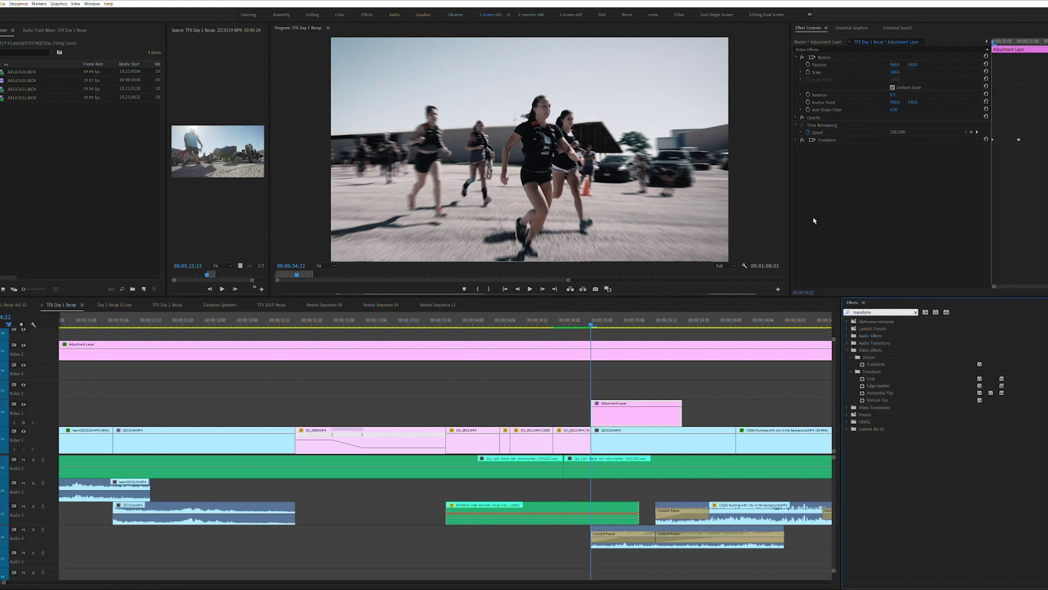
left_click_drag(878, 361, 658, 404)
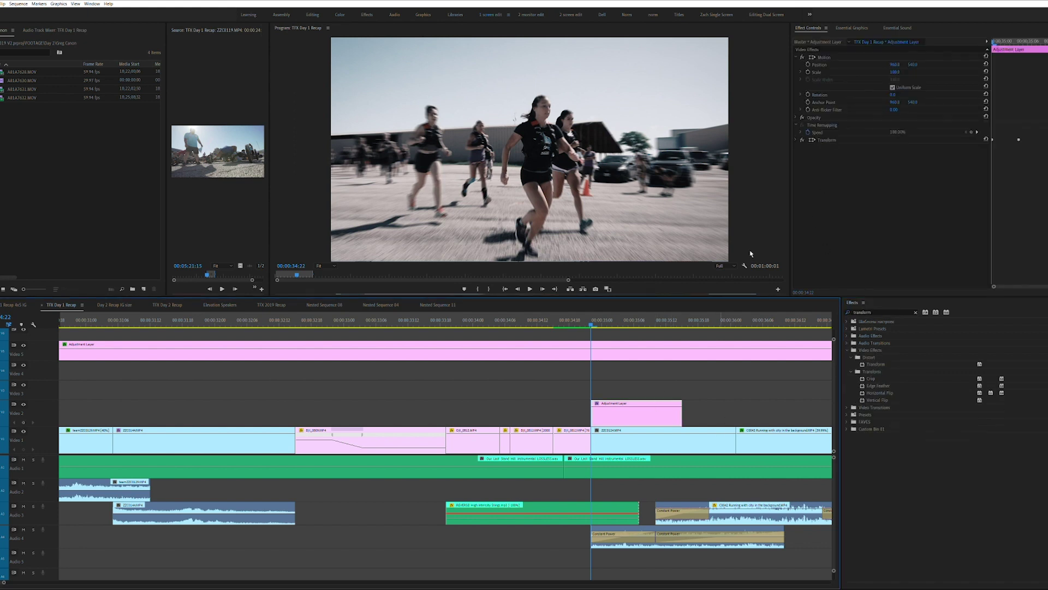
left_click(796, 140)
Step: Try the short adjustment layer about six frames earlier, overlapping the last drone clip, and move it back to start at 00:00:34:22
left_click(629, 442)
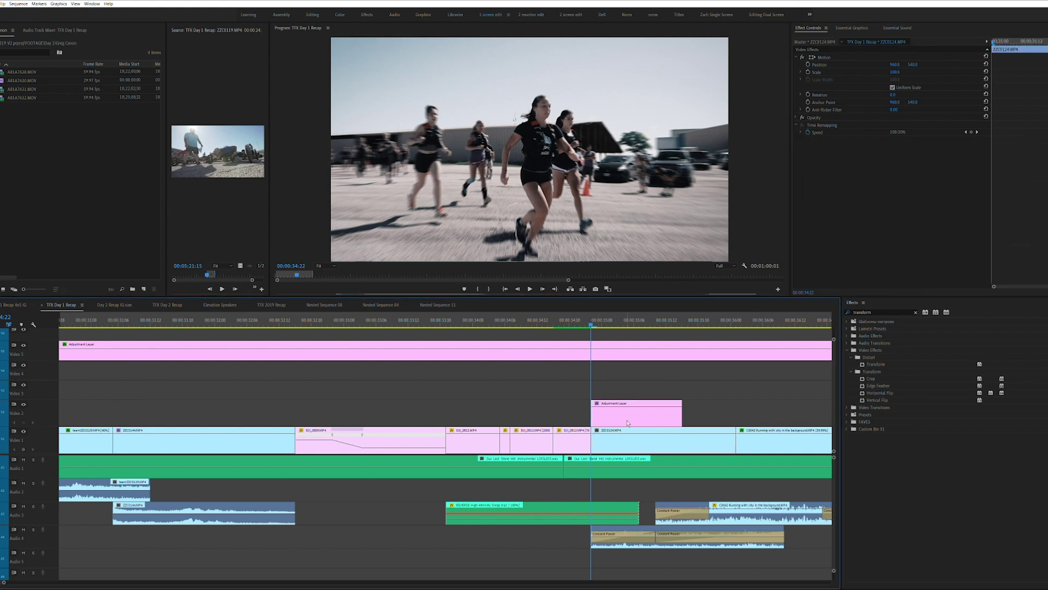
left_click(618, 413)
left_click_drag(596, 416, 563, 416)
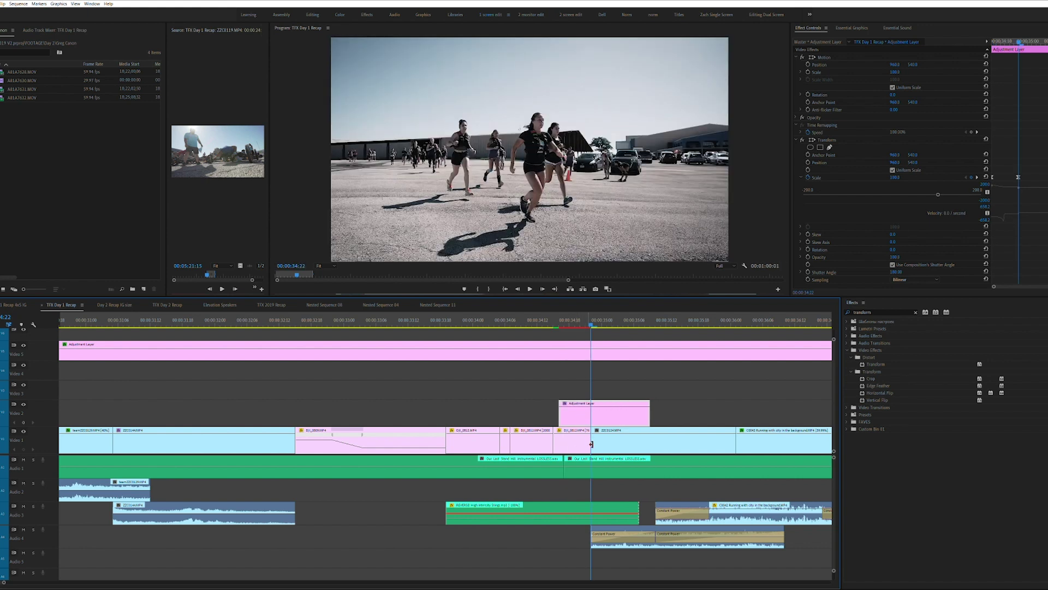
left_click(570, 439)
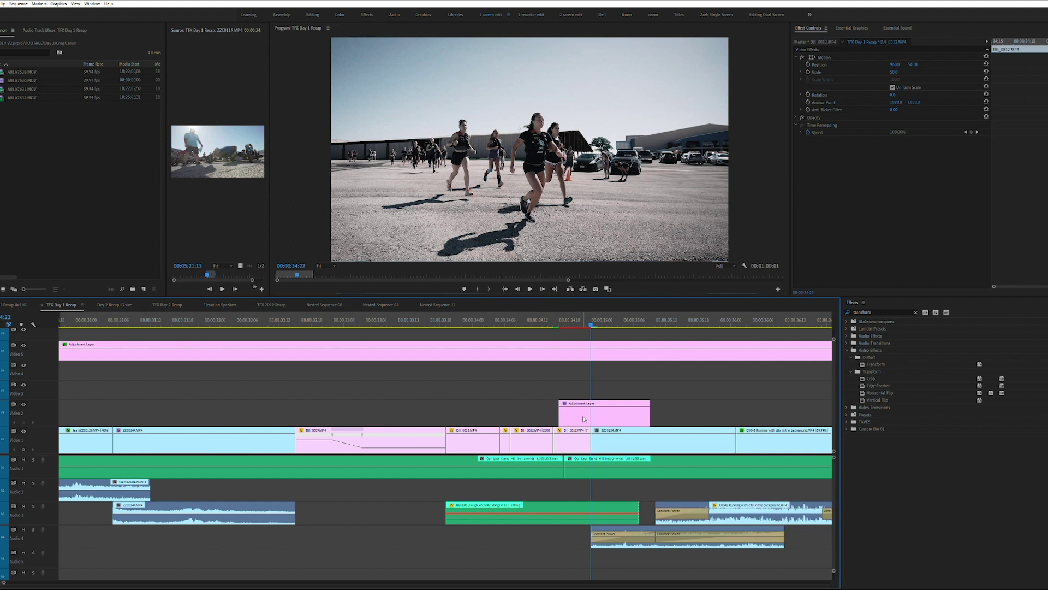
left_click_drag(595, 404, 629, 402)
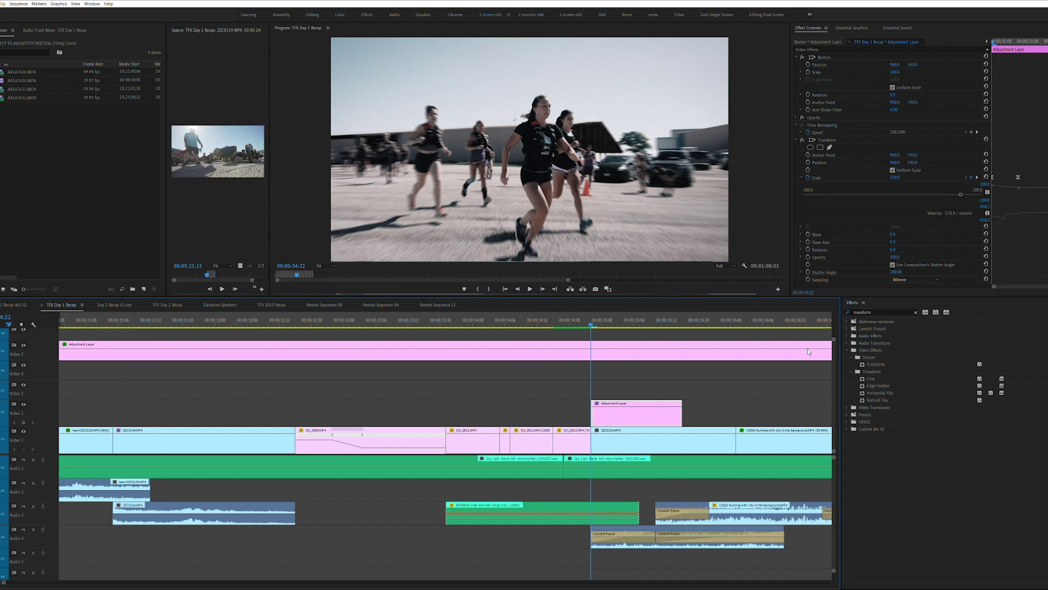
Step: Examine the adjustment layer's Transform scale keyframes and their velocity graph in an enlarged view at 00:00:35:04
left_click_drag(613, 318, 623, 321)
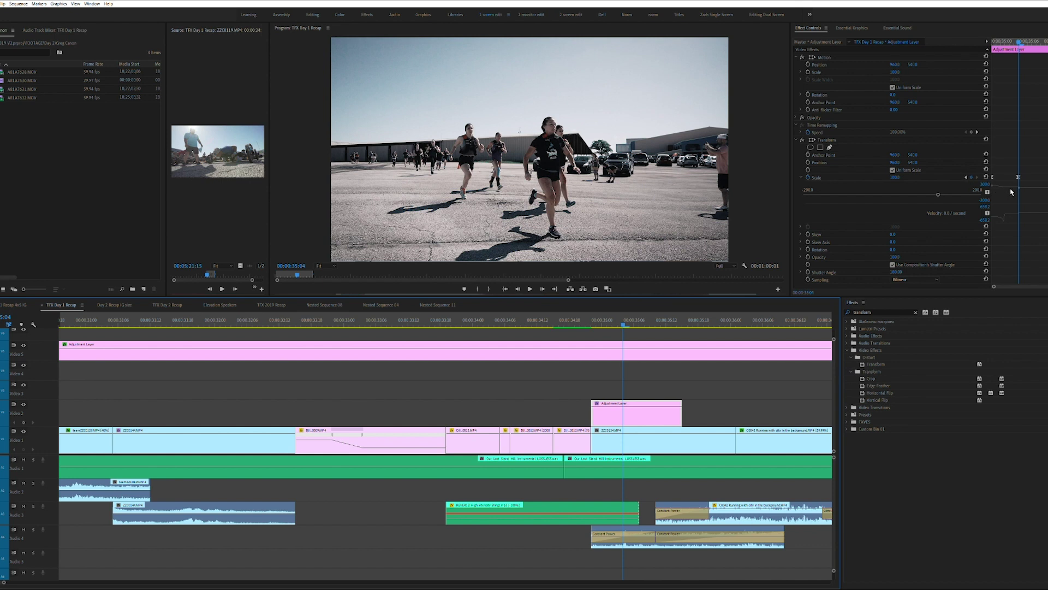
key("grave")
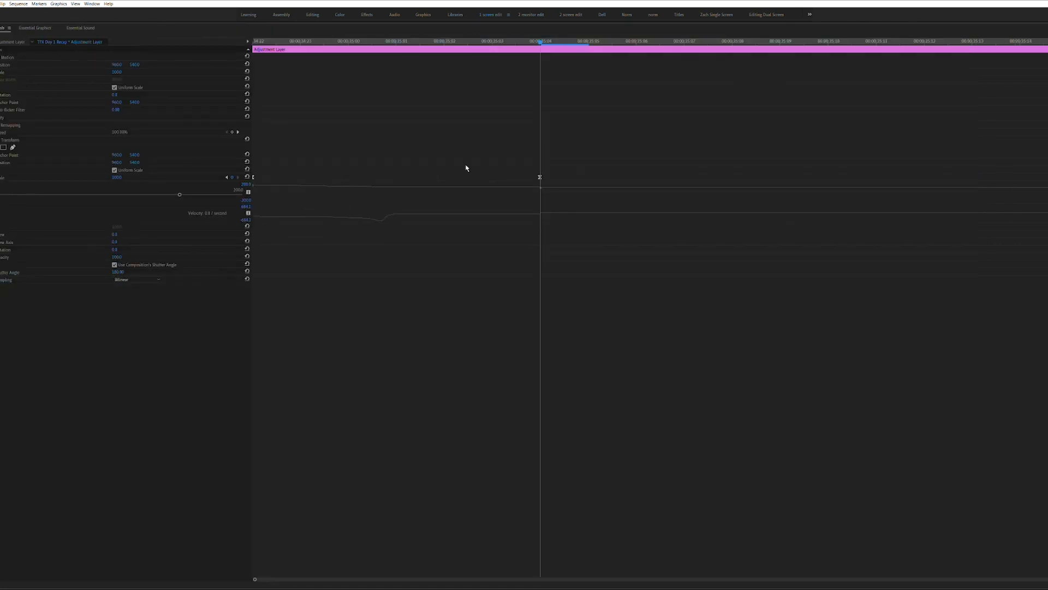
key("grave")
key("Right")
key("Right")
key("Right")
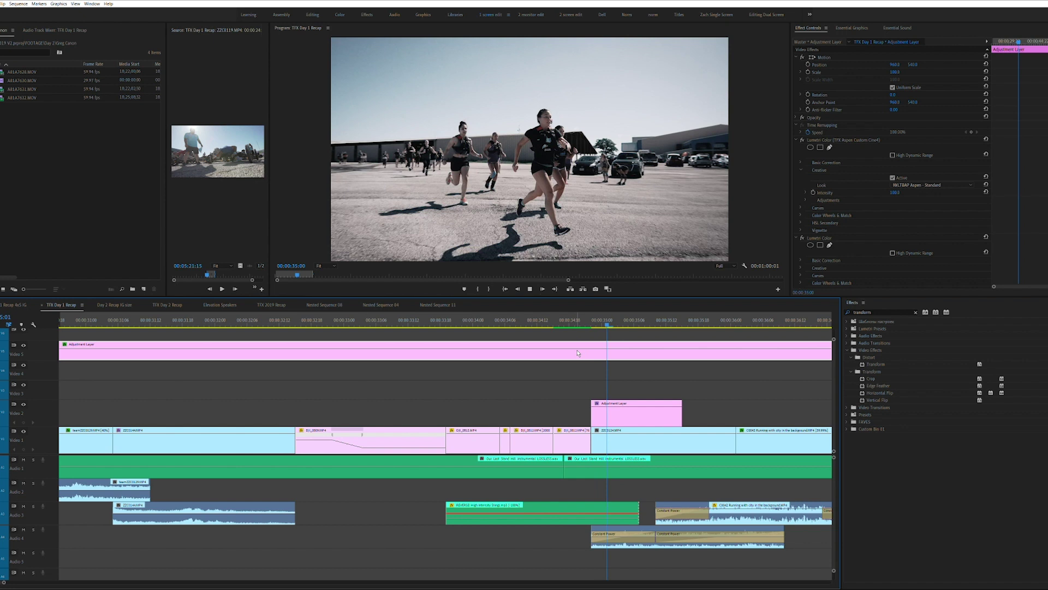
Step: Test the Transform effect's Use Composition's Shutter Angle option at 00:00:35:02, and restore its setting
left_click(613, 322)
left_click(618, 418)
left_click(801, 177)
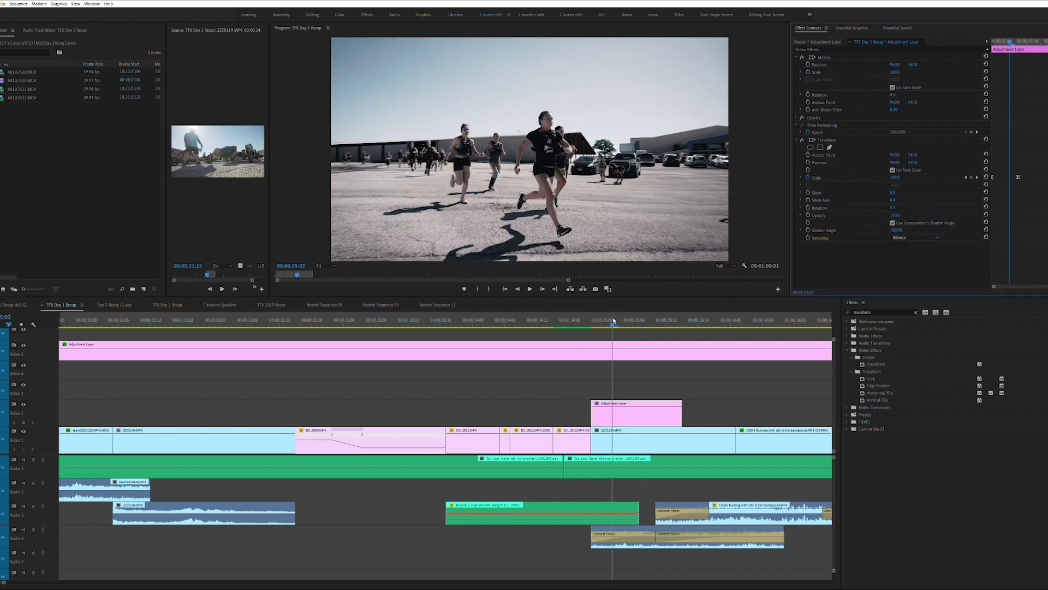
left_click(893, 223)
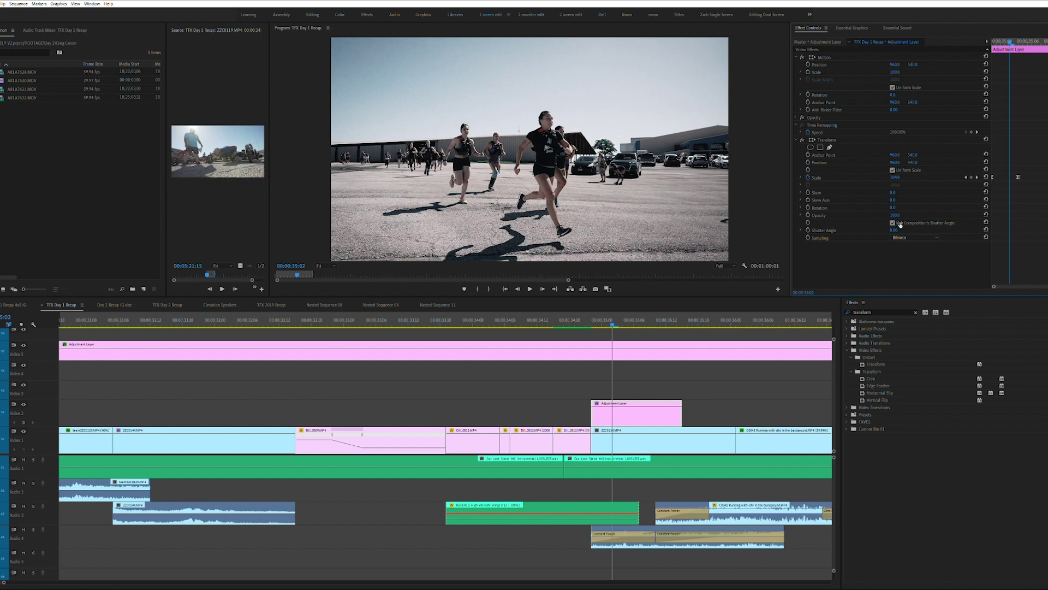
left_click(899, 223)
Step: Compare the runners' motion blur at 00:00:35:00 and 00:00:34:22, and play the zoom transition from there
left_click(602, 332)
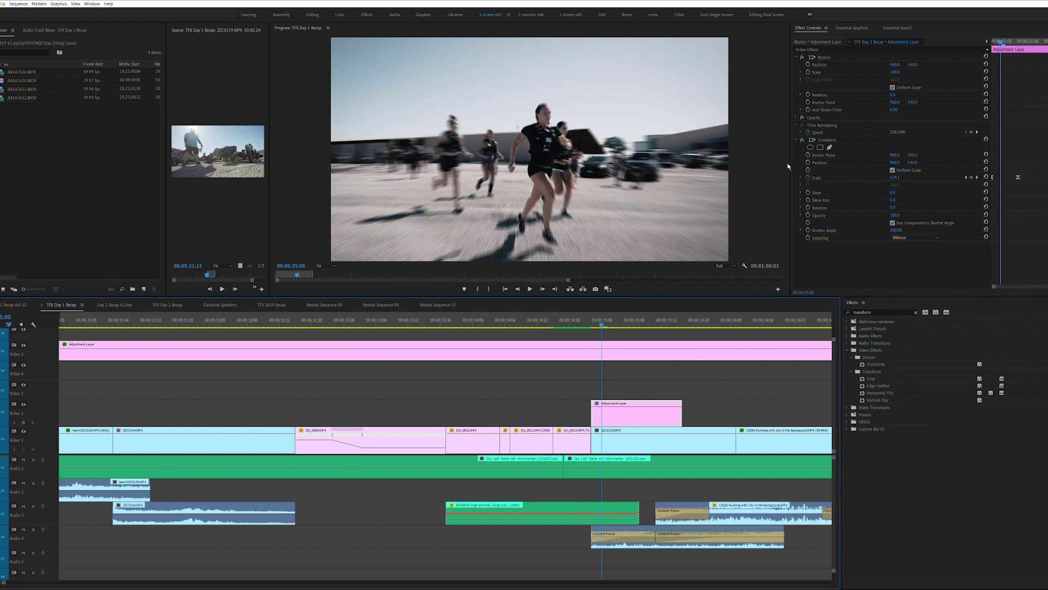
key("Left")
key("Left")
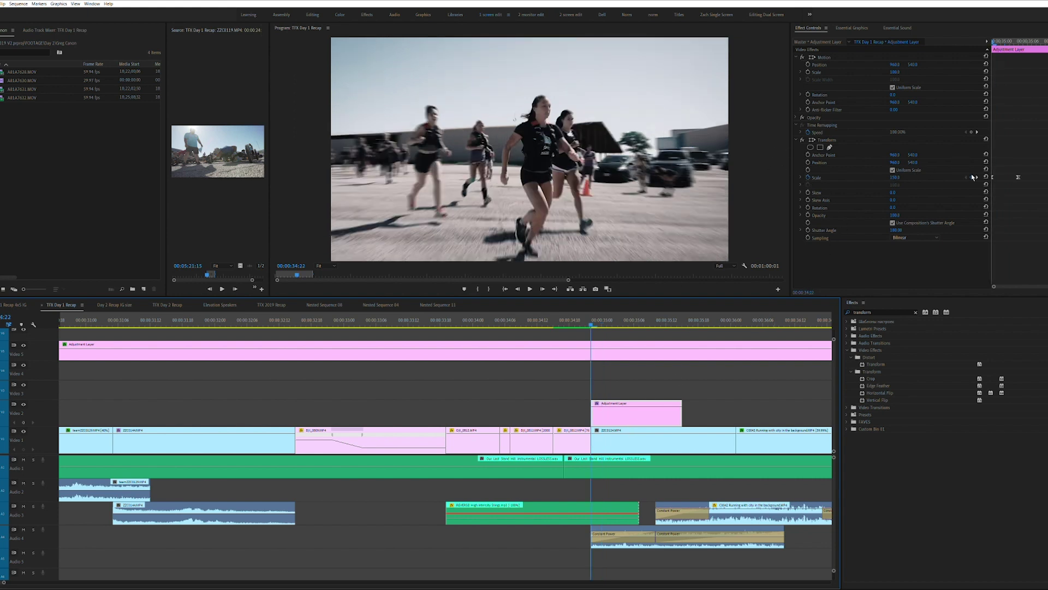
left_click(674, 360)
key("space")
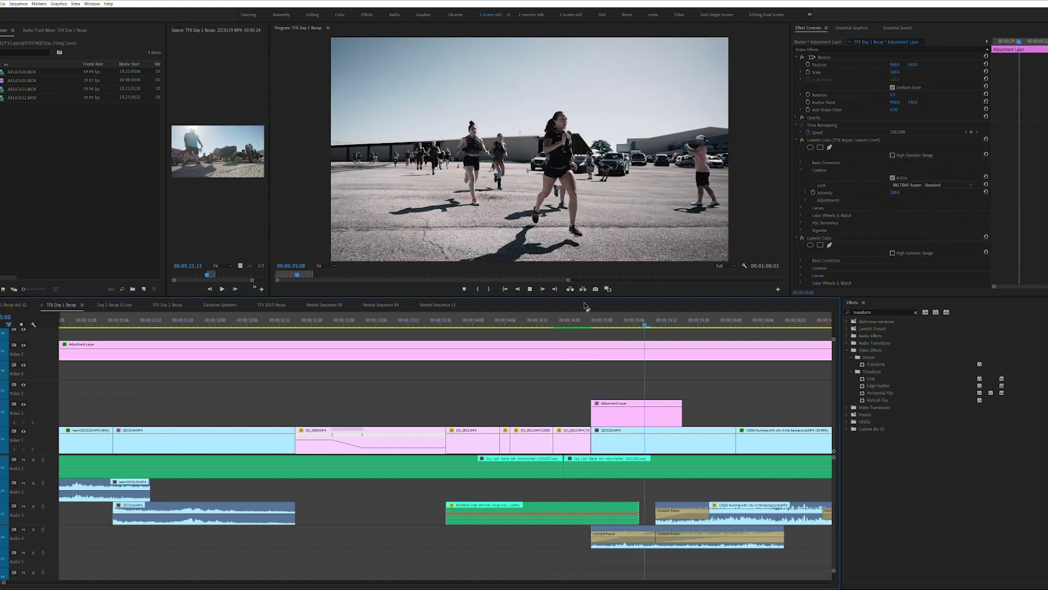
Step: Step through the cuts to the dumbbell shots at 00:00:36:23 and 00:00:37:05
key("minus")
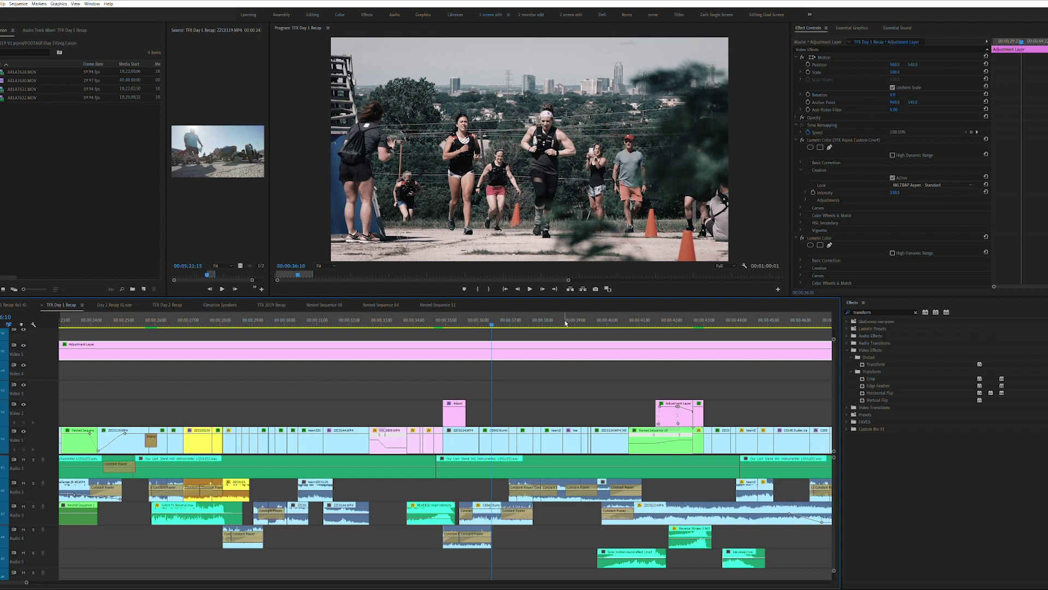
key("Down")
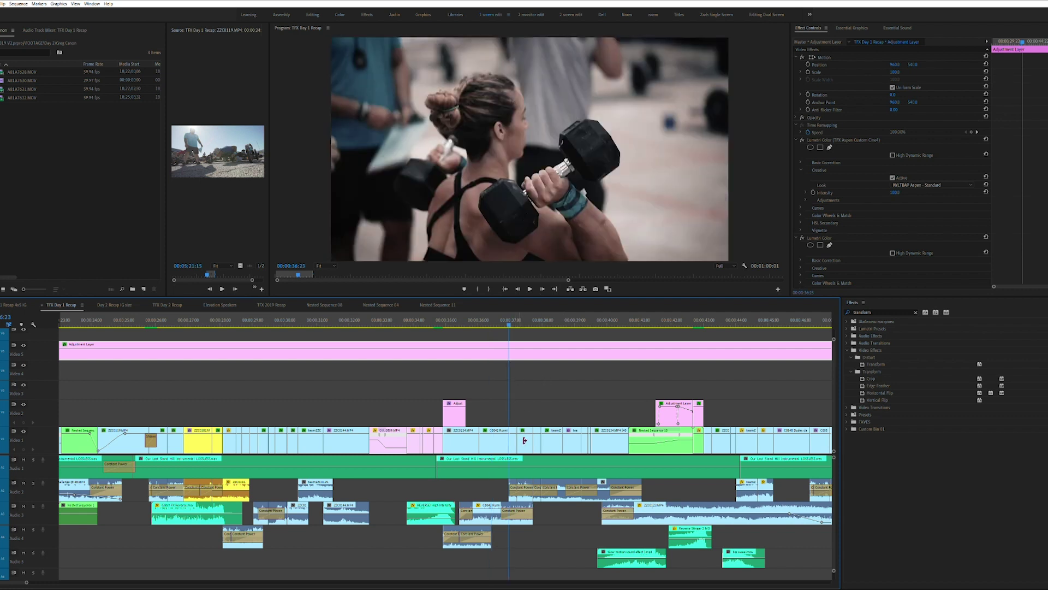
key("equal")
key("Down")
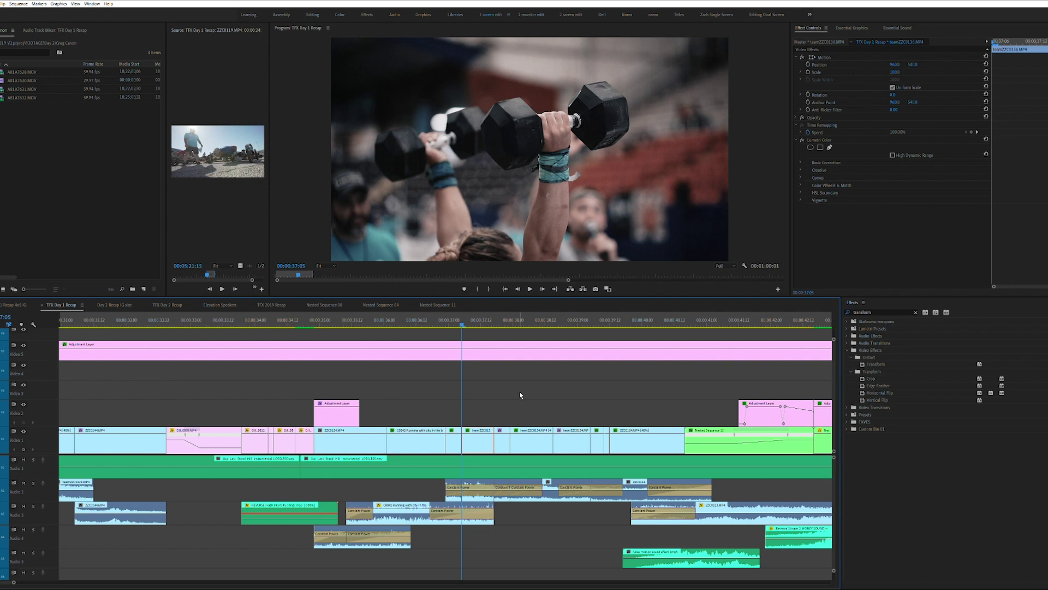
Step: Open the overhead dumbbell clip's source footage in an enlarged view, and examine an earlier moment with the weights at her shoulders
double_click(484, 443)
key("grave")
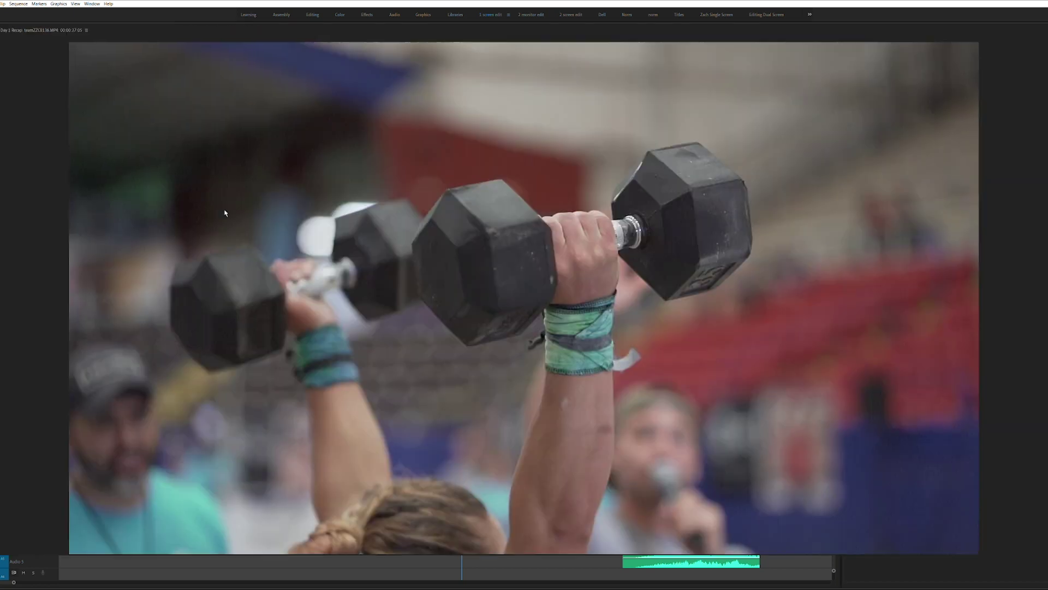
key("minus")
key("minus")
key("minus")
key("minus")
left_click(413, 566)
key("minus")
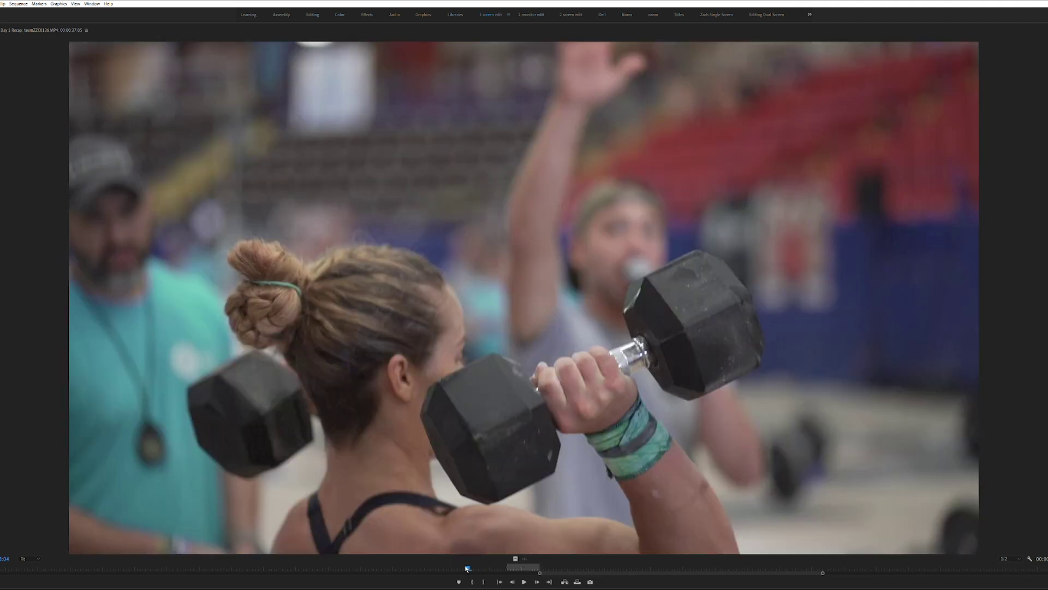
Step: Play the overhead dumbbell source footage, then play the sequence from 00:00:36:23 to reach the cut at 00:00:37:17
key("space")
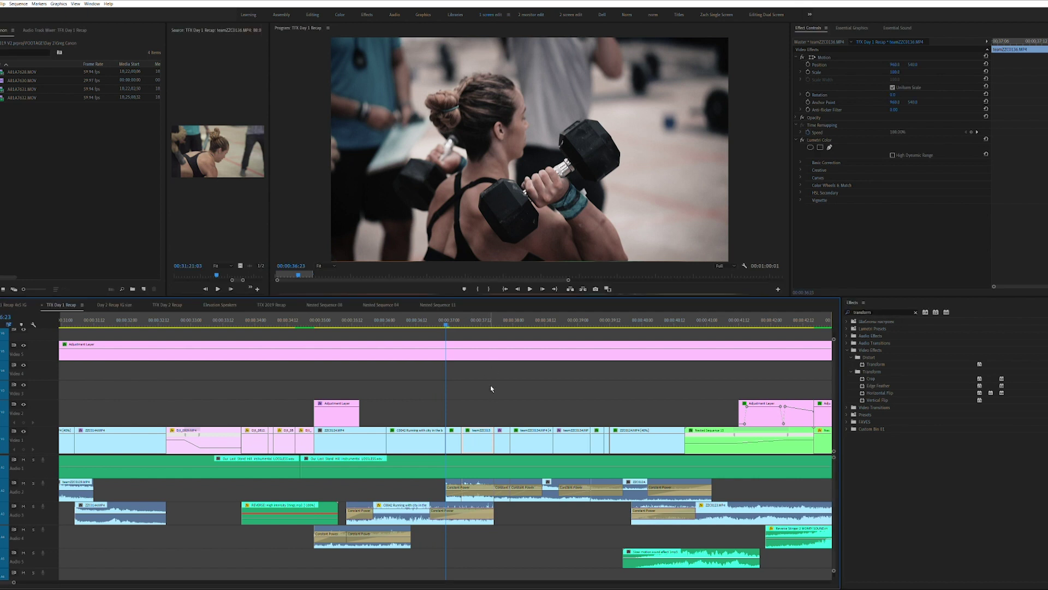
key("space")
key("space")
key("Up")
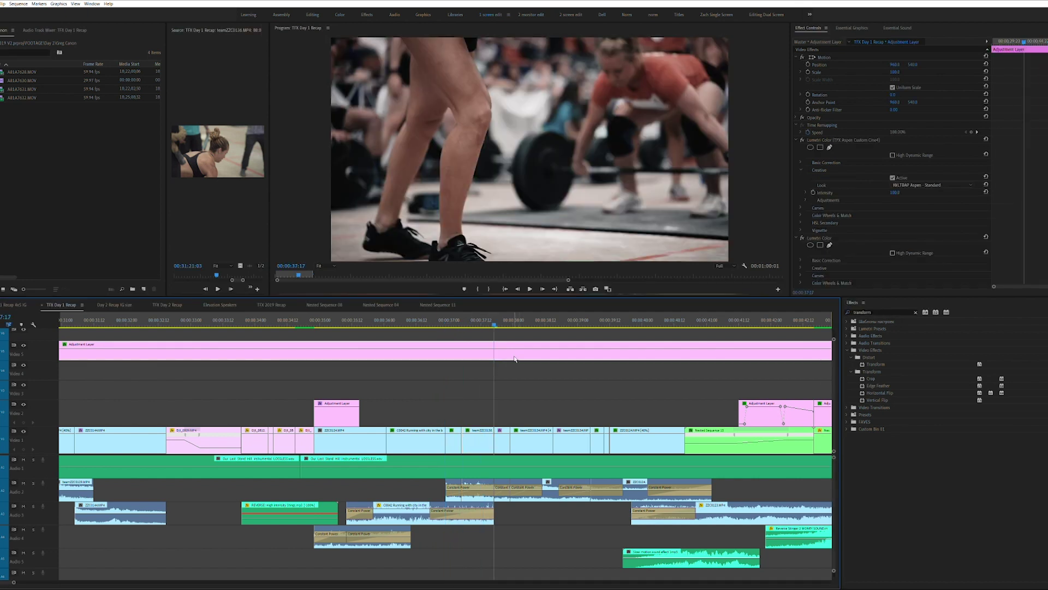
Step: Compare the frames on either side of the cut from the dumbbells to the legs at 00:00:37:16 and 00:00:37:17
key("Left")
key("Right")
key("Left")
key("Right")
key("Left")
key("Right")
key("Left")
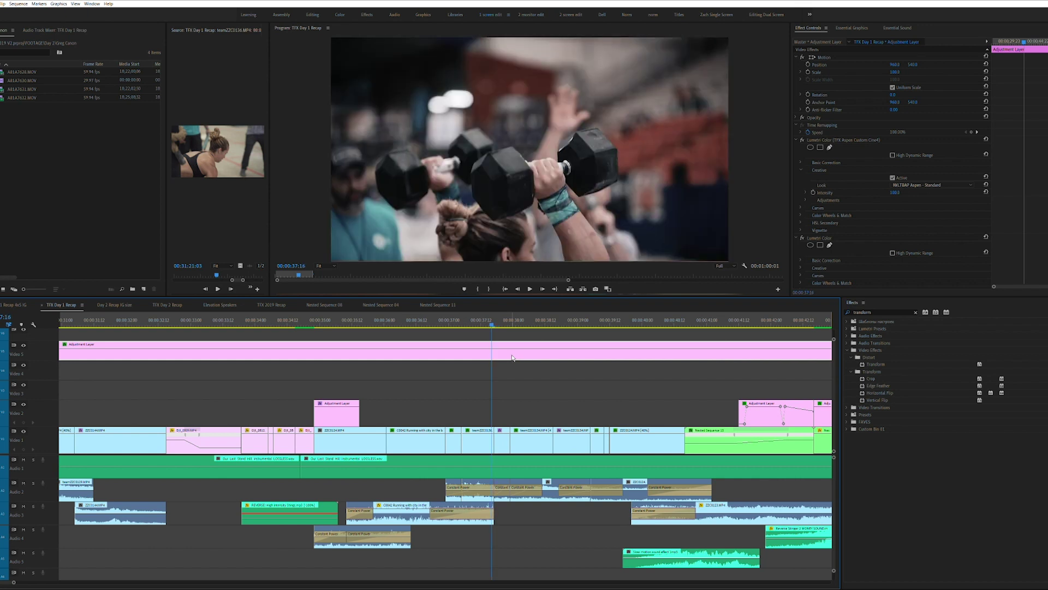
key("Right")
left_click(528, 384)
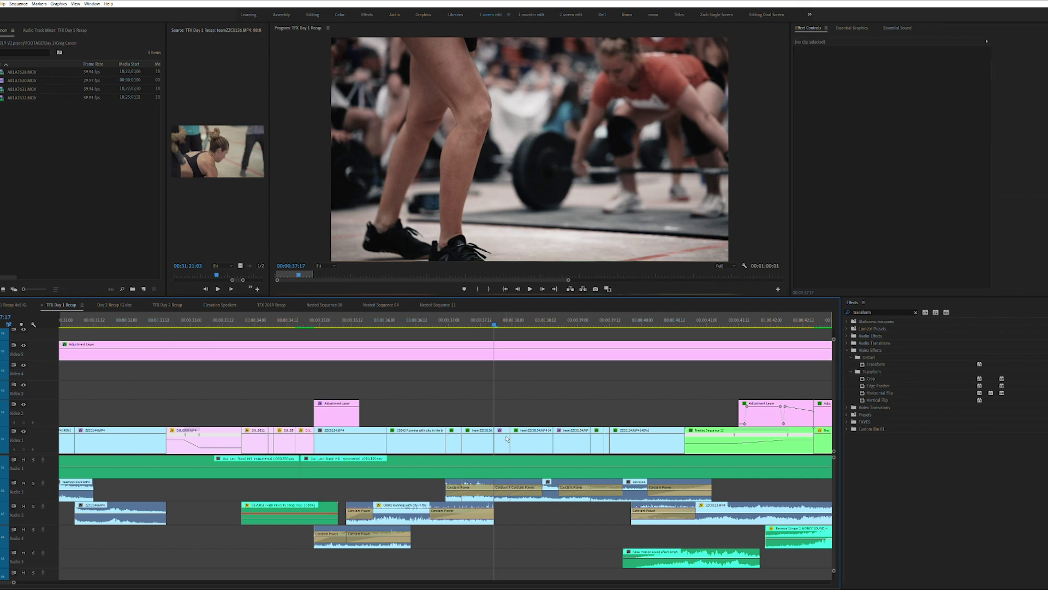
Step: Play on from the legs shot at 00:00:37:17, and open the speed settings of the clip starting at 00:00:38:15
left_click(507, 438)
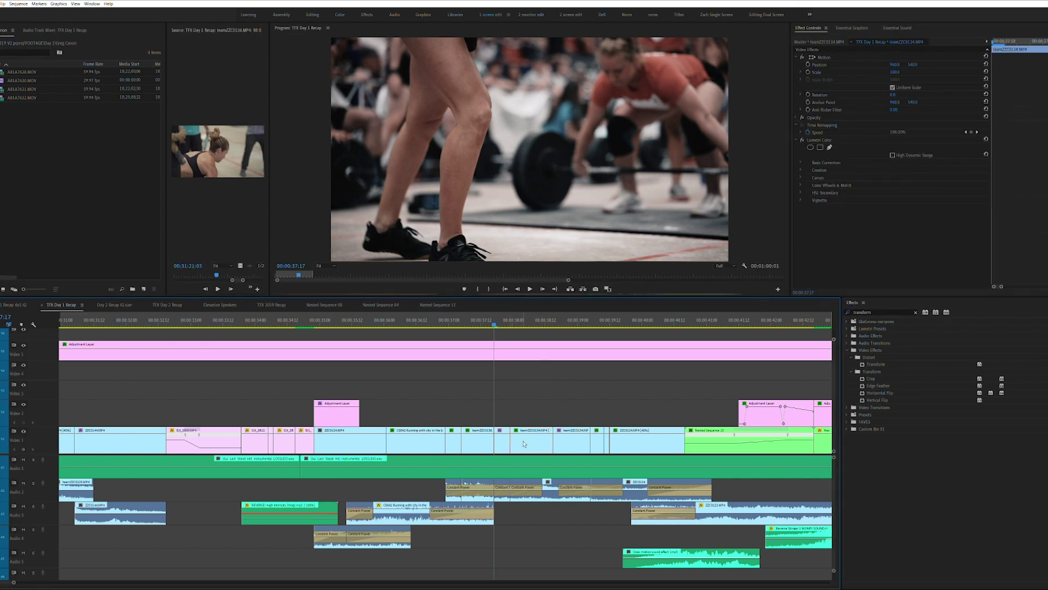
key("space")
key("space")
key("Up")
left_click(567, 437)
key("ctrl+r")
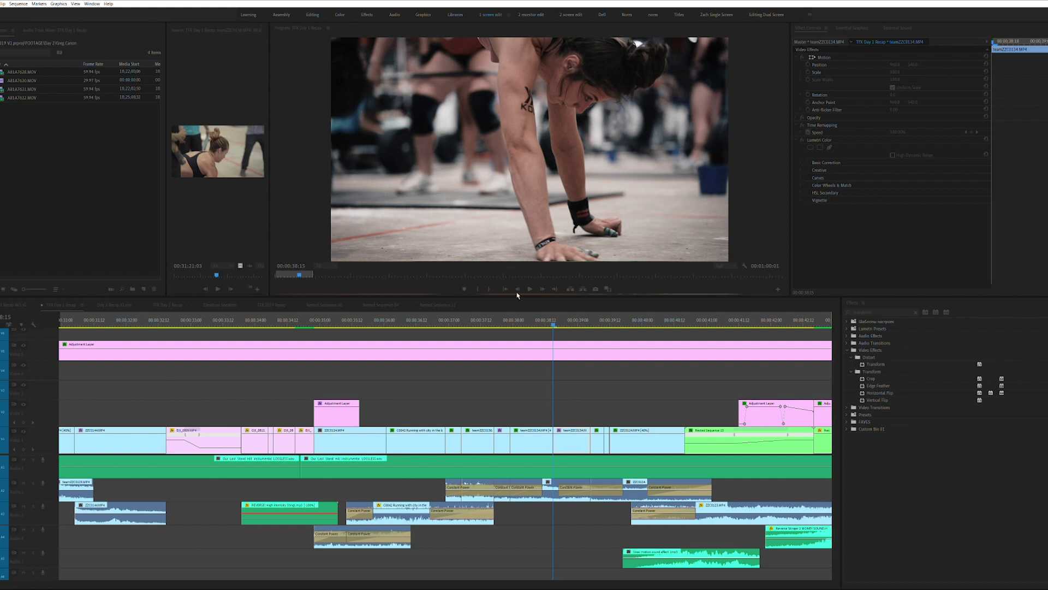
Step: Play on from 00:00:38:15, and check the speed settings of the short clip just before 00:00:39:10
key("space")
key("space")
left_click(601, 322)
left_click(597, 442)
key("ctrl+r")
key("Escape")
left_click(612, 353)
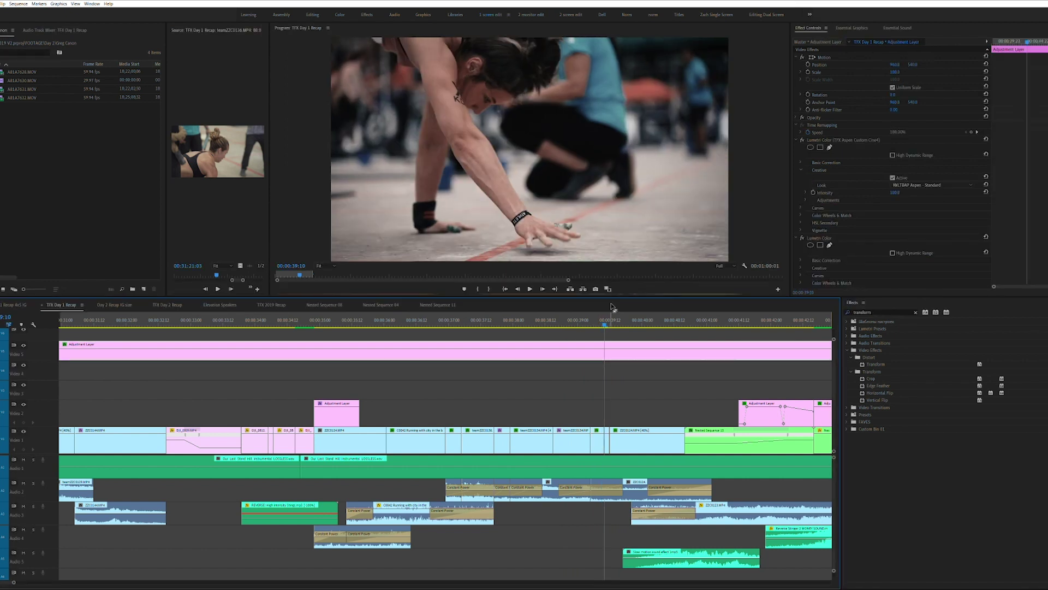
Step: Replay the quick cuts of the hands-on-floor shots, and go to the runner clip's first frame at 00:00:39:12
left_click_drag(535, 318, 514, 320)
key("space")
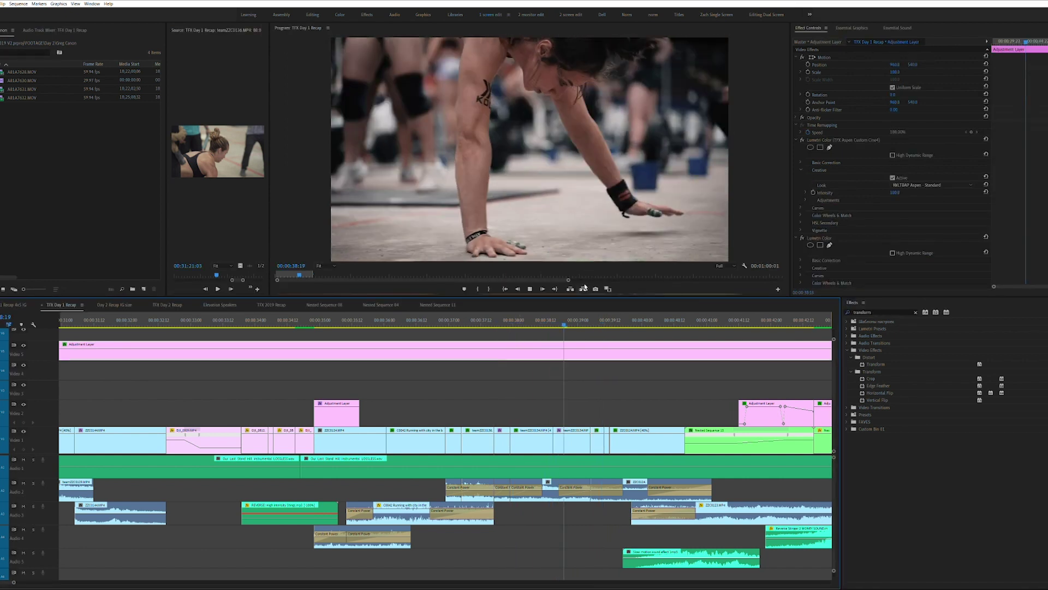
key("space")
left_click_drag(624, 318, 609, 327)
key("=")
key("Right")
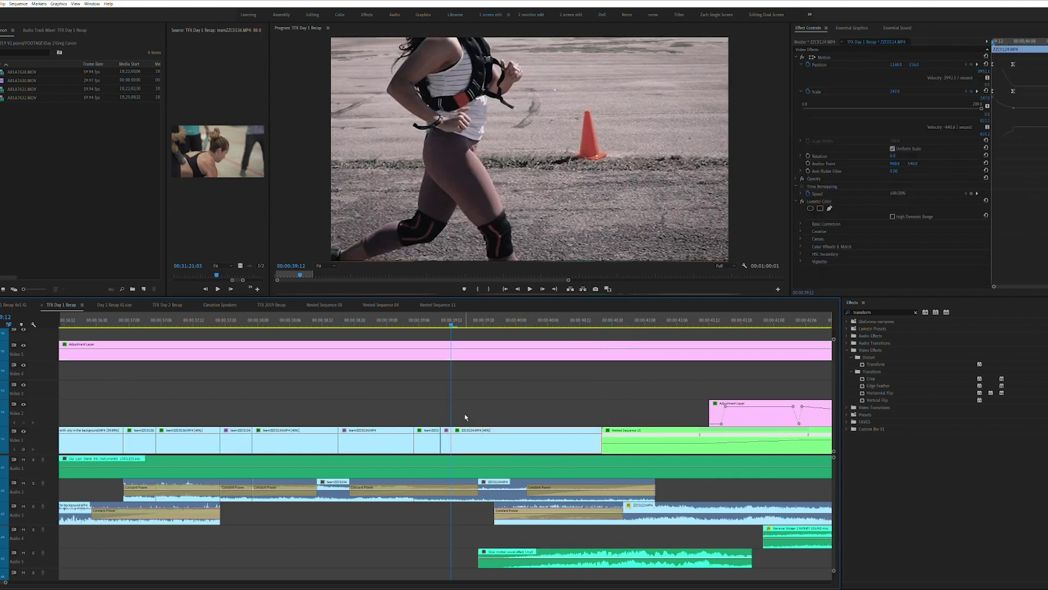
Step: Open the runner clip's source footage in an enlarged view, play it, and restore the normal view
double_click(474, 436)
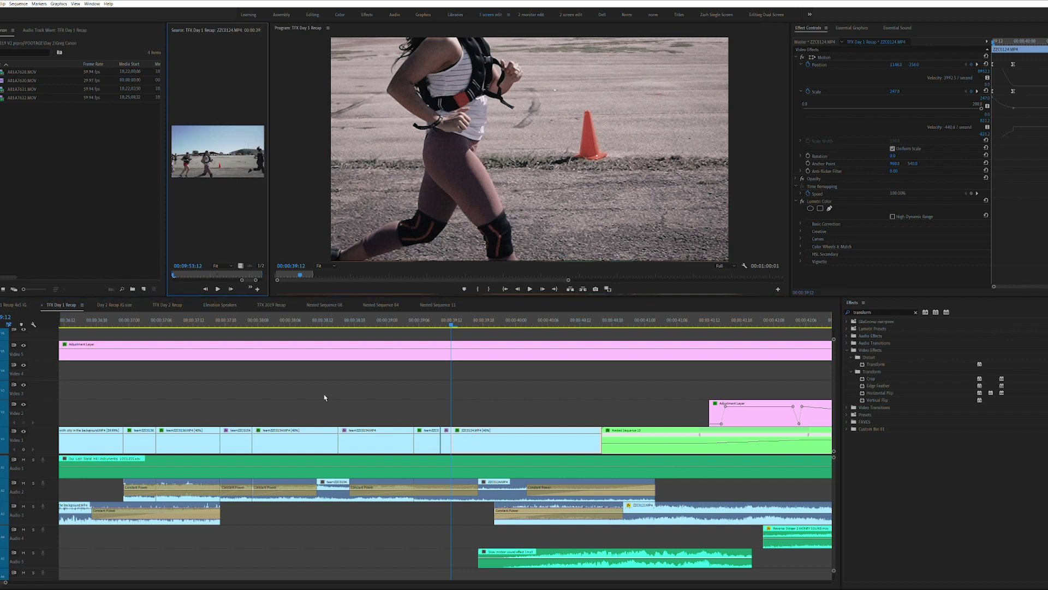
key("grave")
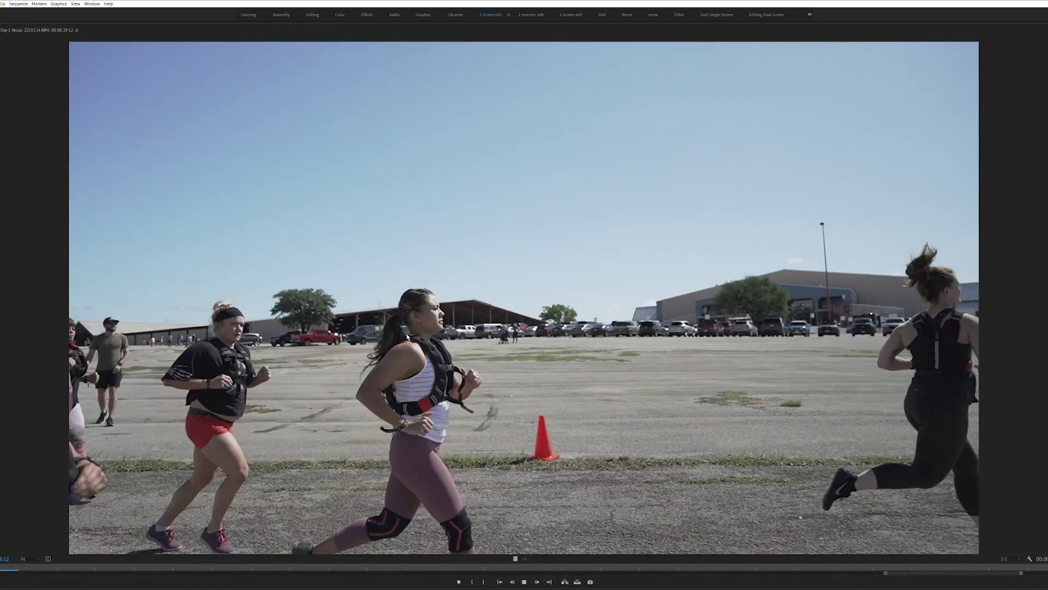
key("space")
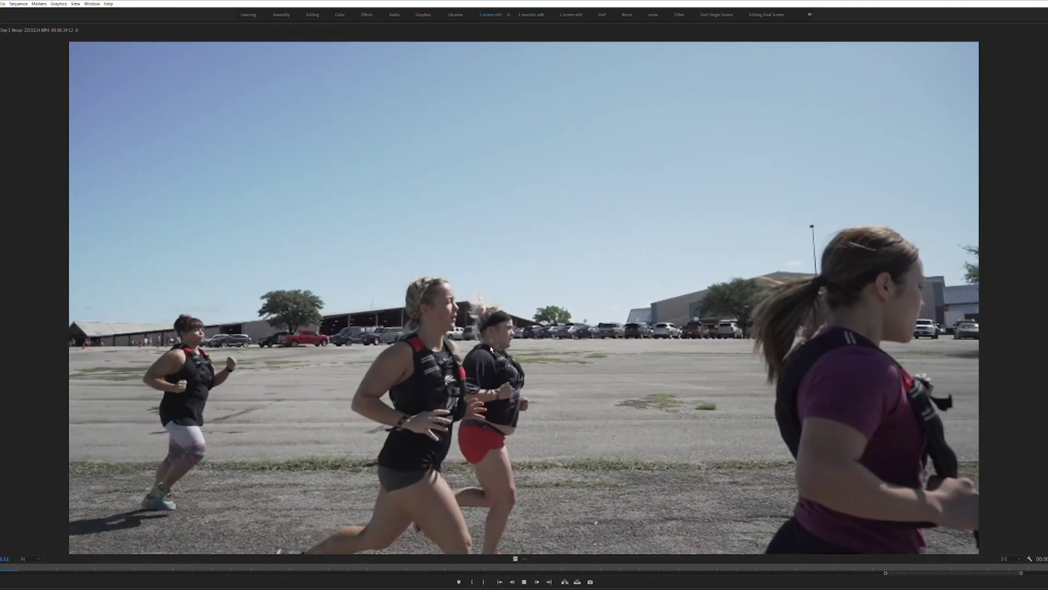
key("space")
key("grave")
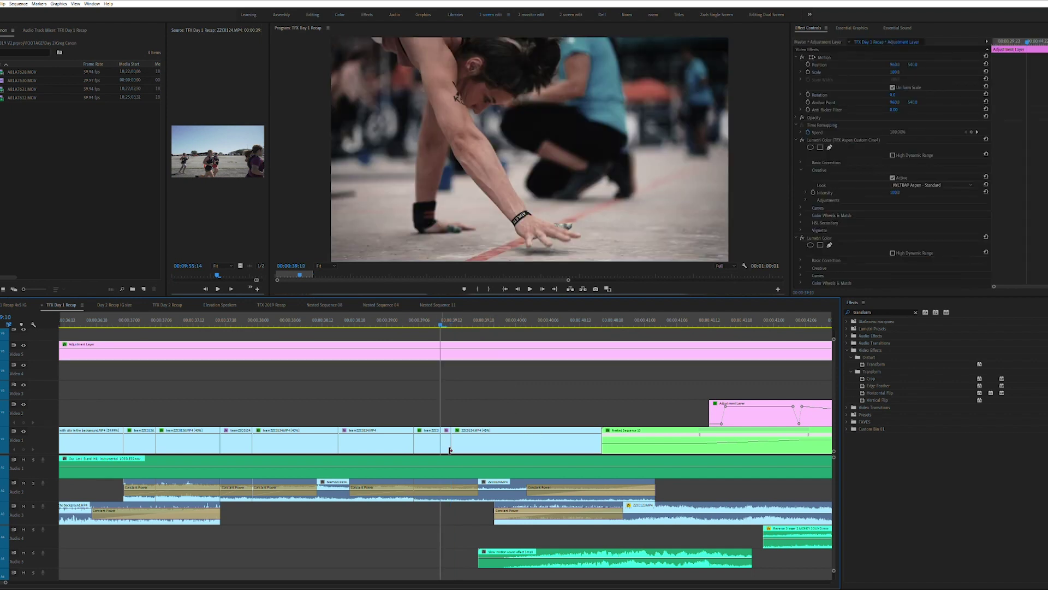
Step: Inspect the runner clip's Position and Scale keyframes, and step between 00:00:39:10 and 00:00:39:12
left_click(497, 438)
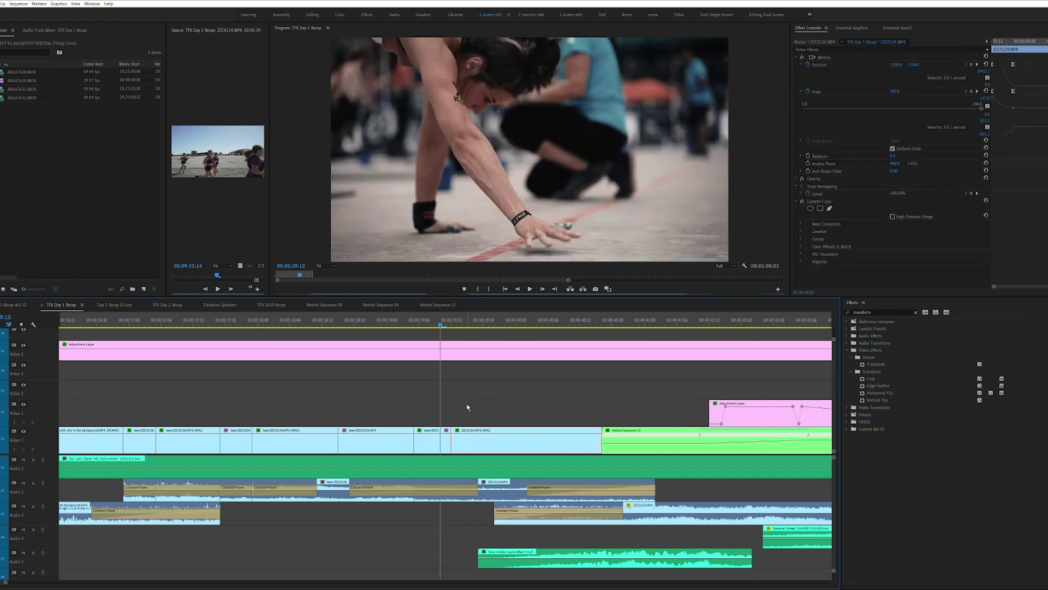
left_click(445, 443)
key("Right")
key("Right")
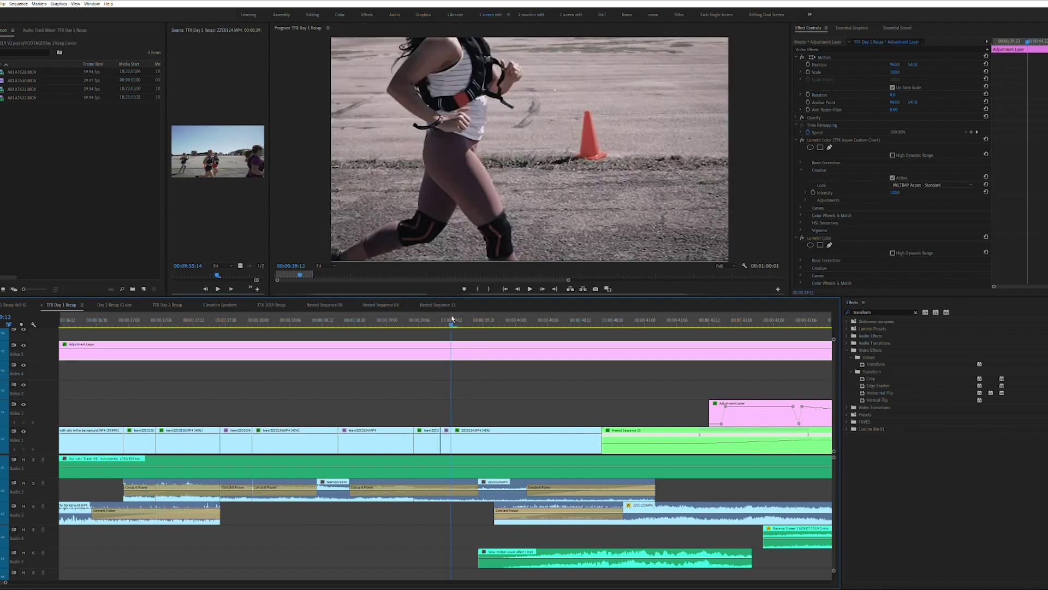
key("Left")
key("Left")
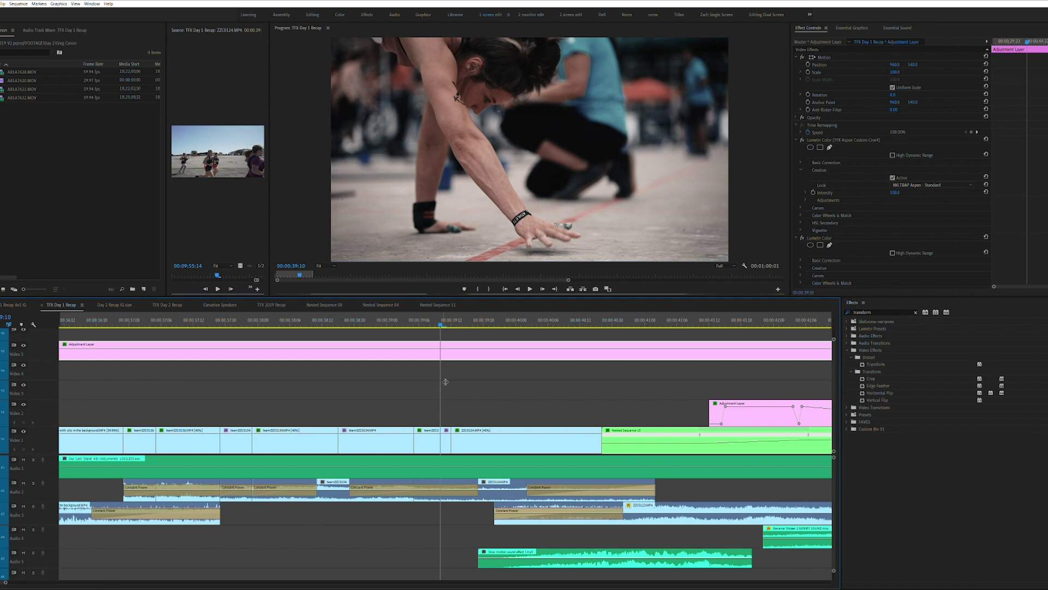
Step: Compare the runner frame at 00:00:39:12 with the floor shot at 00:00:39:09, and play the cuts from there
left_click(451, 323)
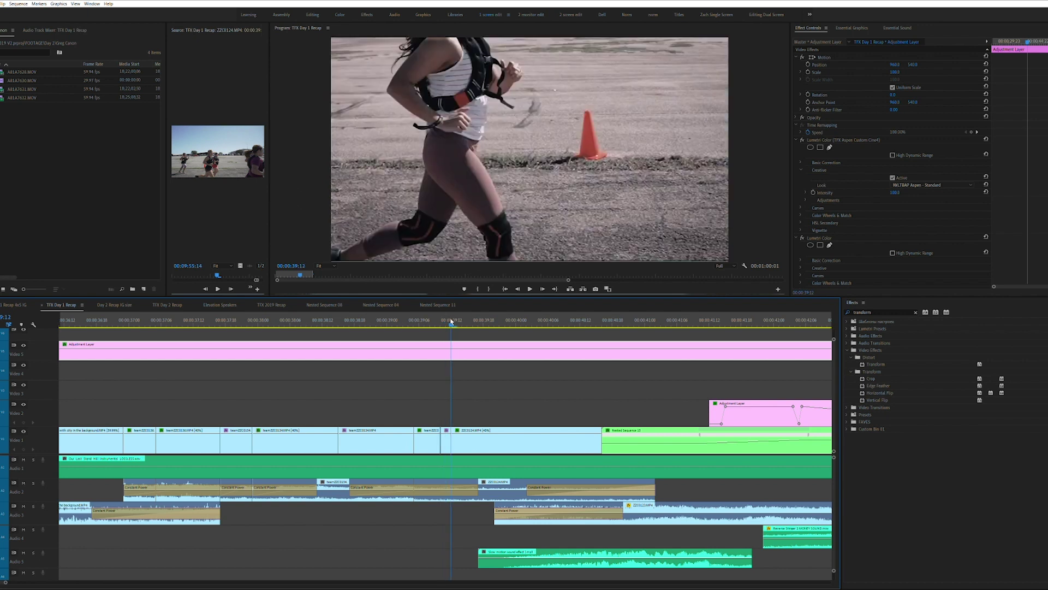
left_click_drag(451, 321, 437, 325)
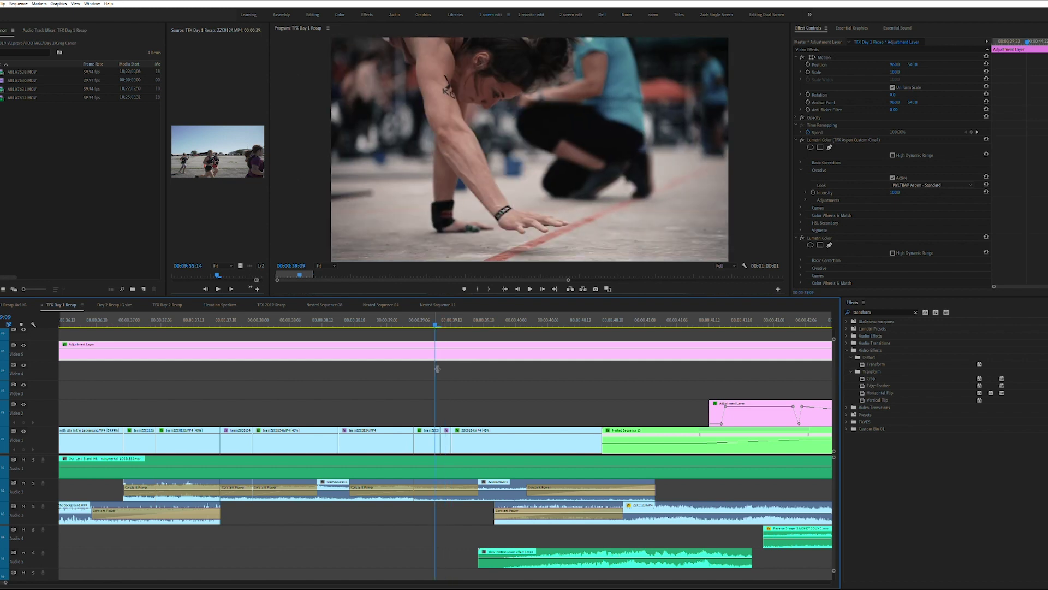
key("space")
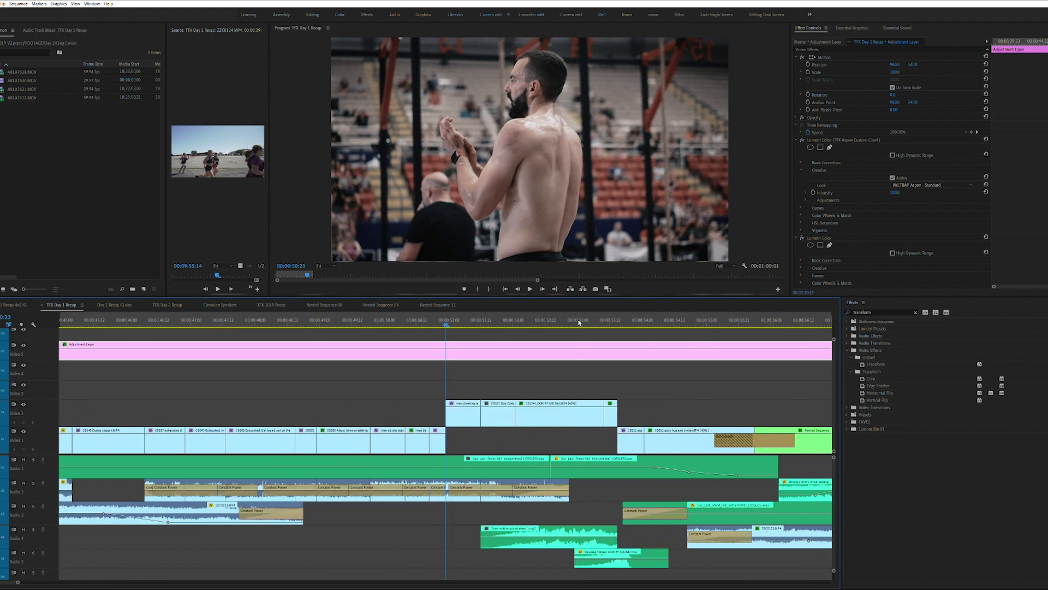
Step: Play the sequence from 00:00:50:23, and open the woman's close-up clip at 00:00:52:01 in the source view
key("space")
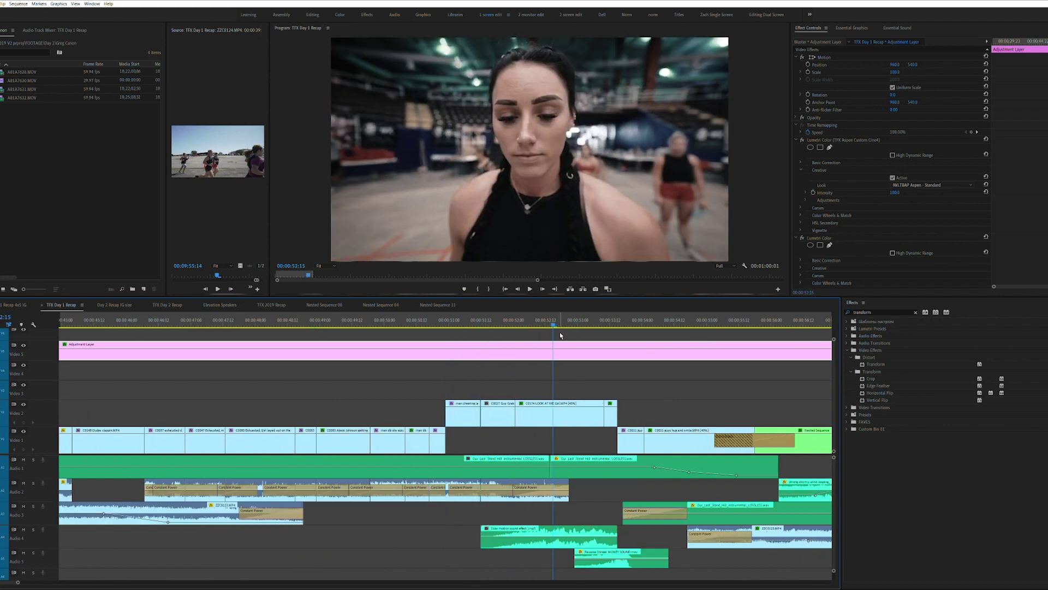
key("space")
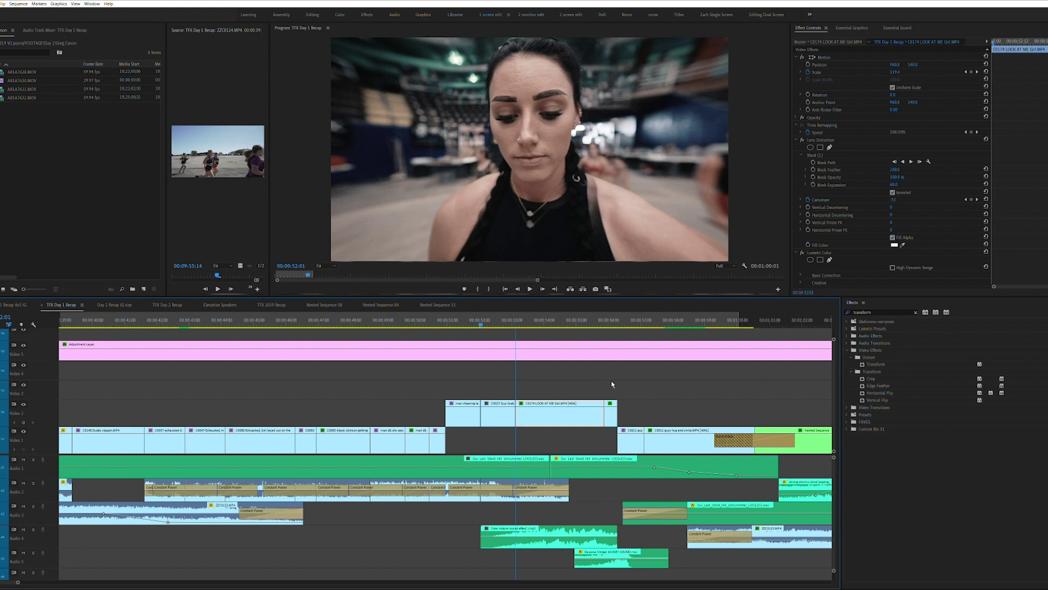
key("minus")
scroll(609, 382, "down", 2)
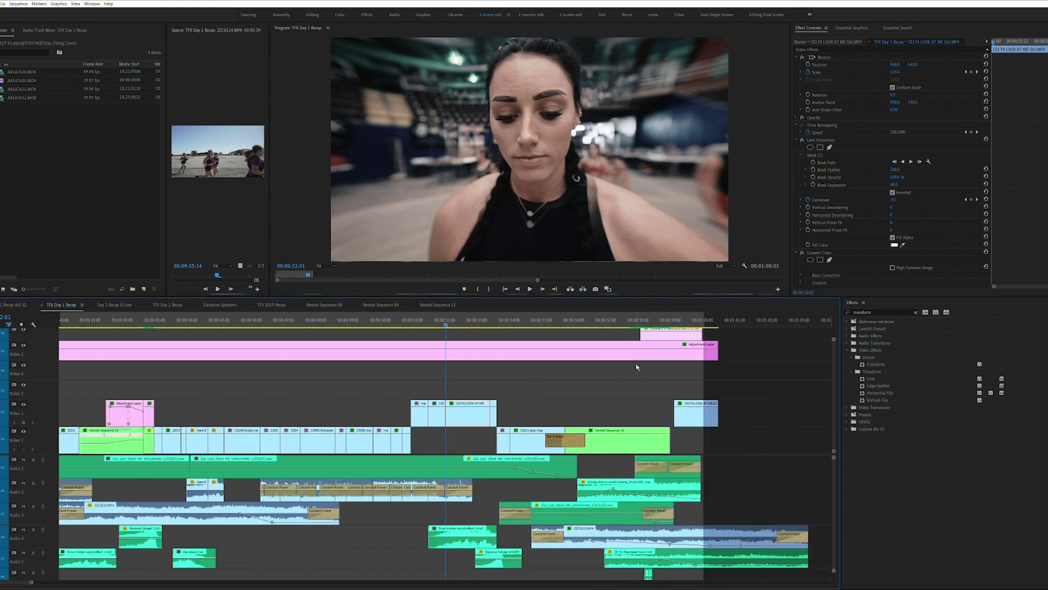
key("minus")
key("equal")
key("equal")
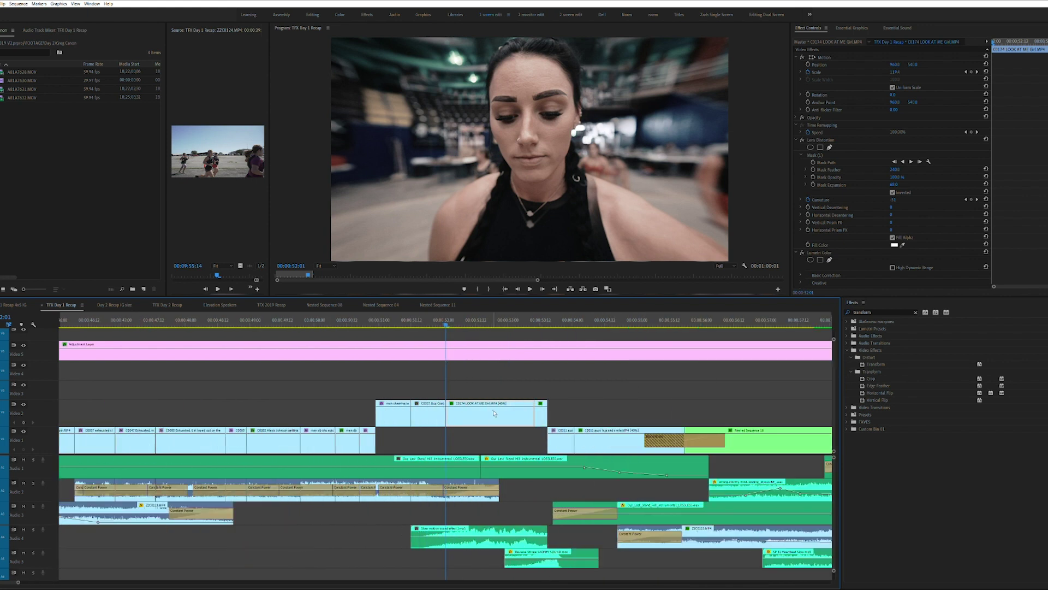
left_click(472, 326)
key("Up")
left_click(471, 404)
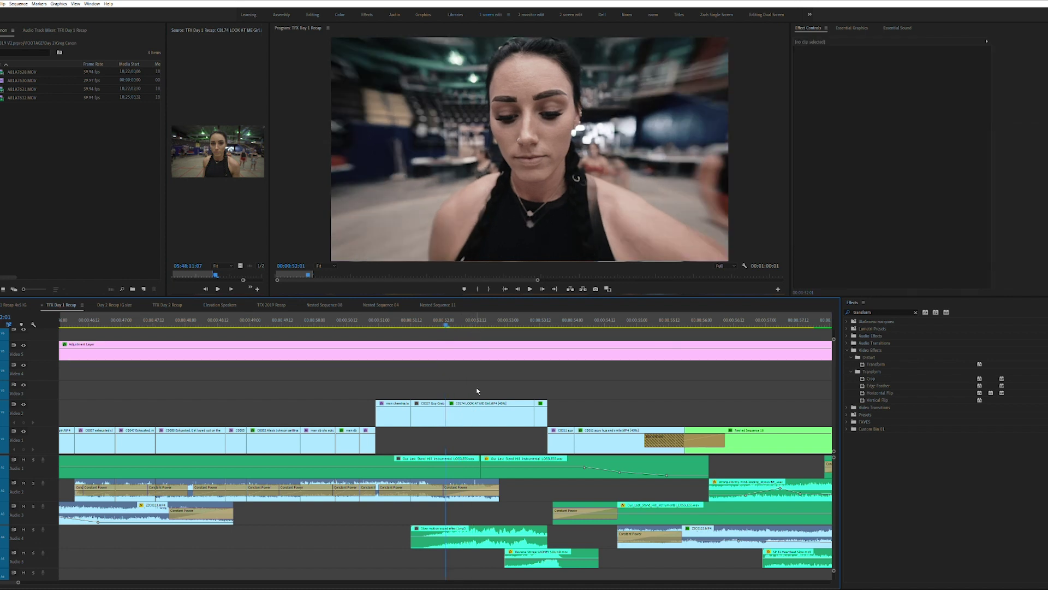
Step: Search the effects library for "lens distortion", collapse the presets, and pick out the Lens Distortion video effect
left_click(882, 305)
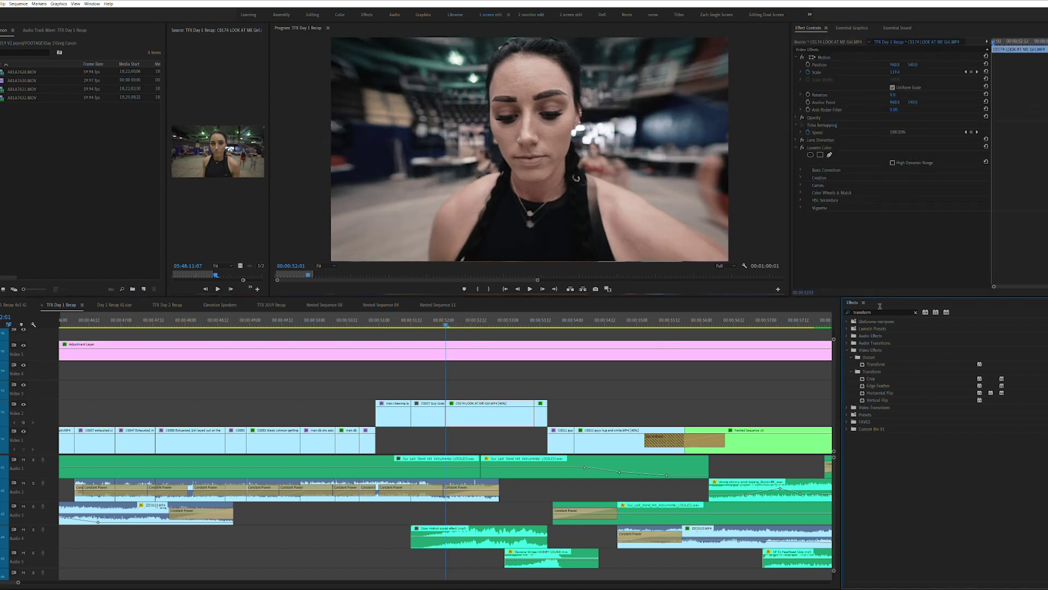
left_click(878, 312)
key("ctrl+a")
type("llens distortio")
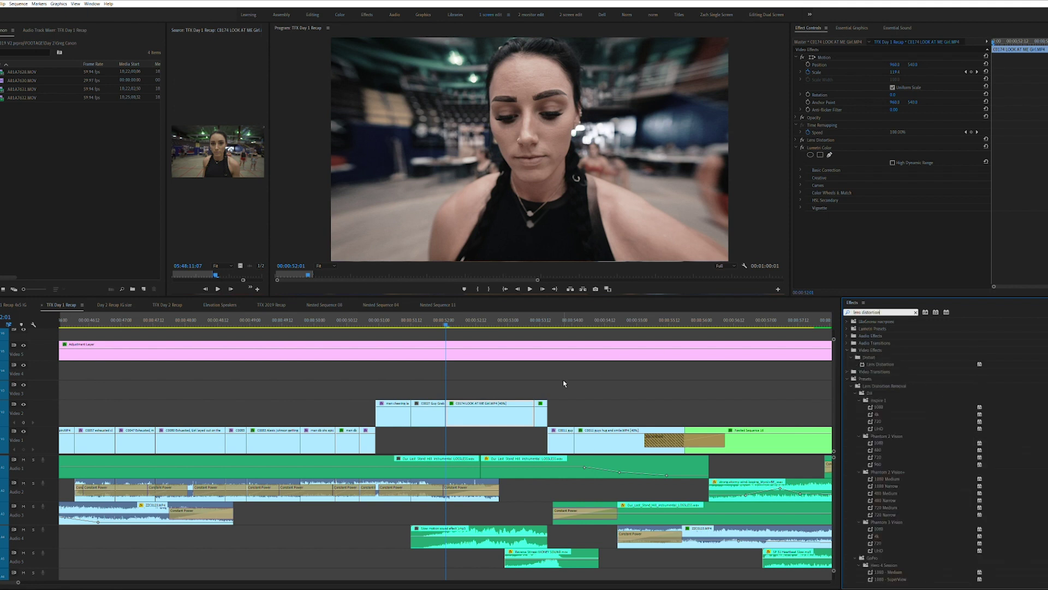
left_click(848, 378)
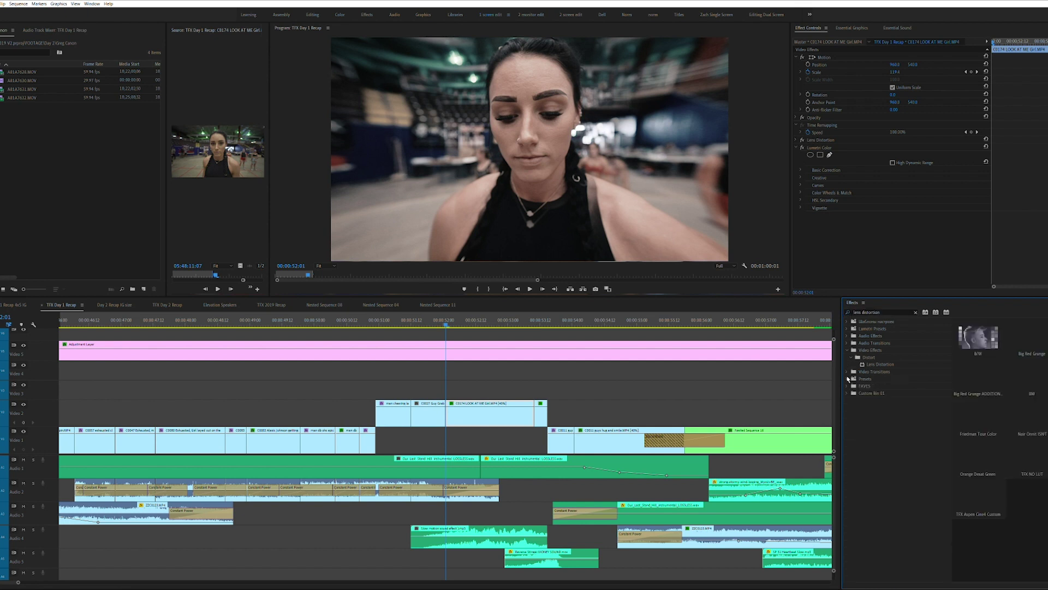
left_click_drag(875, 365, 732, 356)
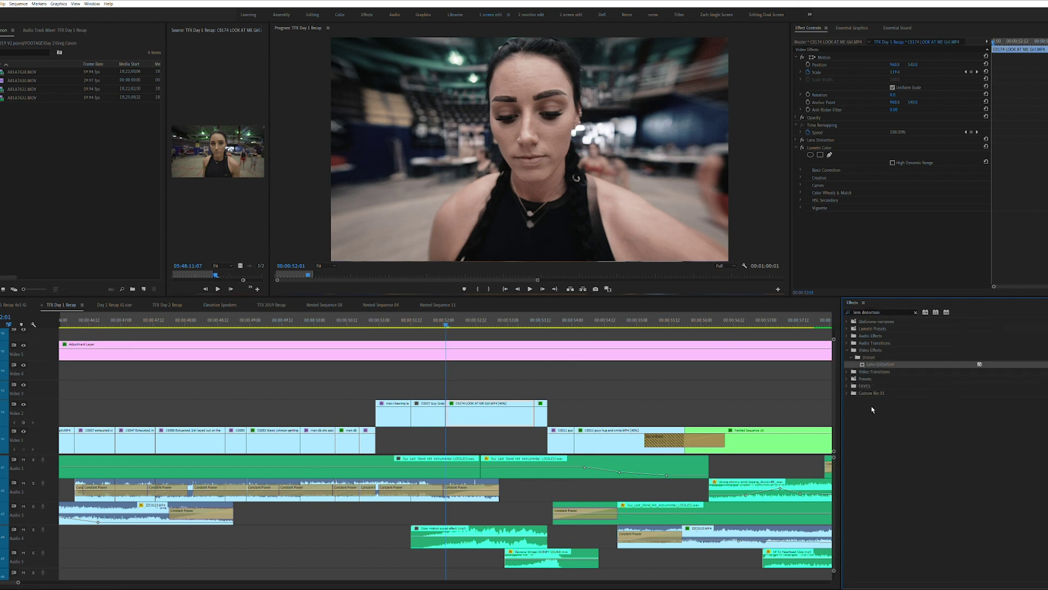
Step: Try removing Mask (1) from the close-up clip's Lens Distortion effect, and go back to the clip's start at 00:00:52:01
left_click(508, 425)
left_click(796, 139)
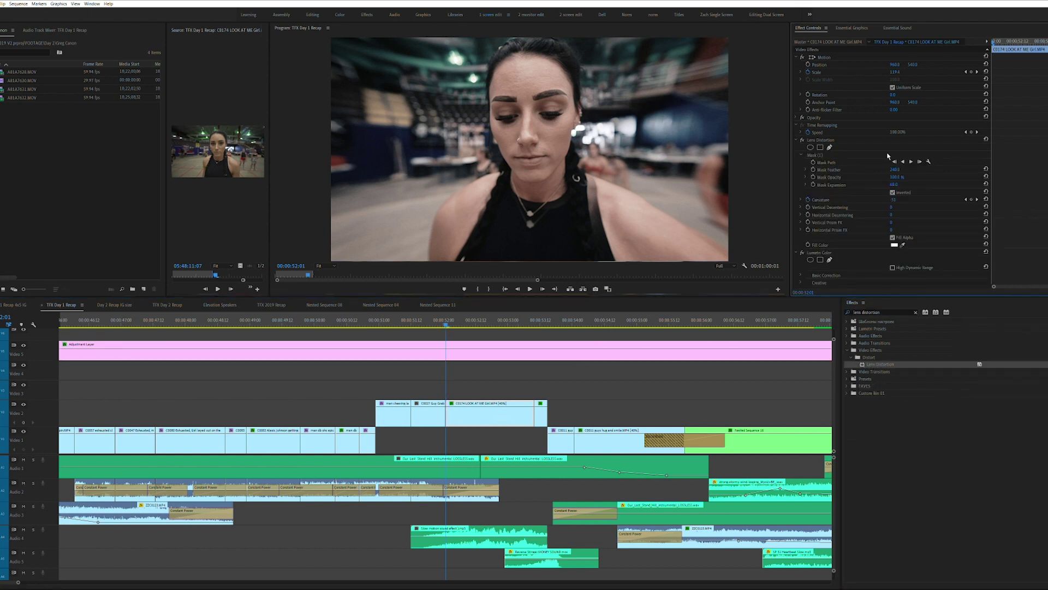
left_click(819, 153)
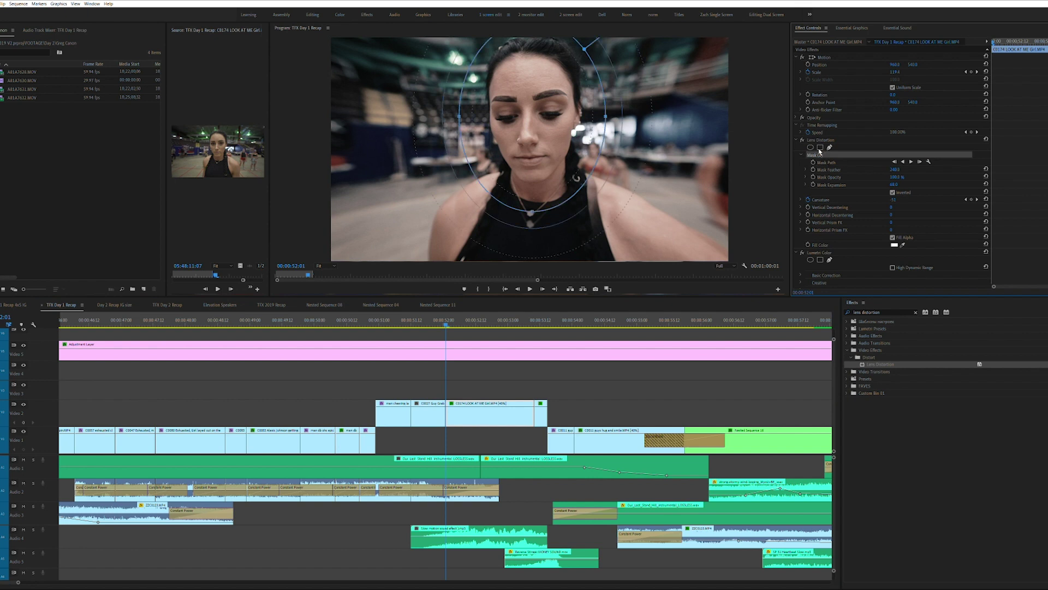
key("Delete")
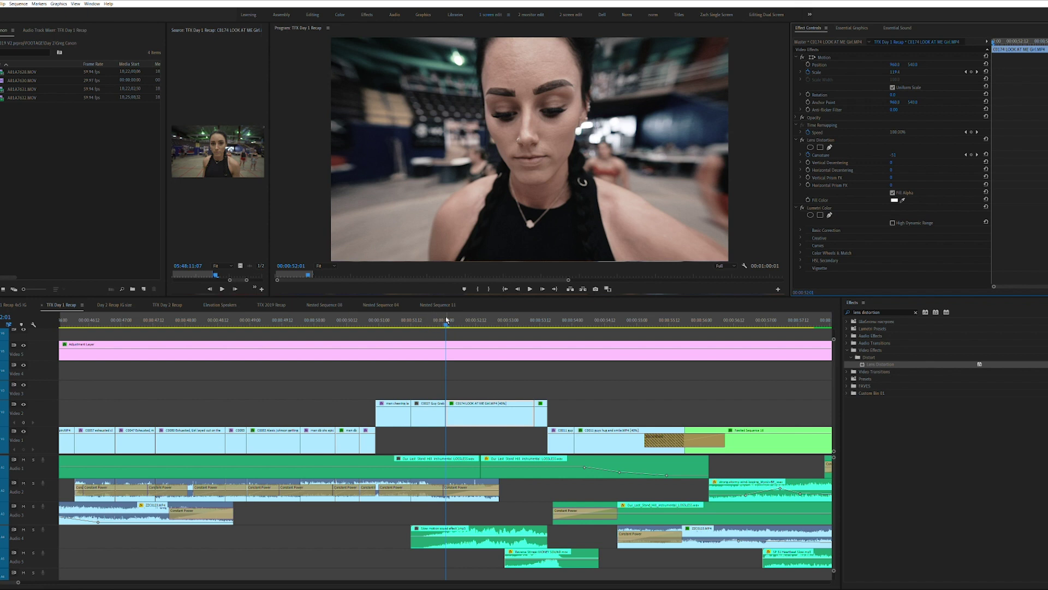
left_click_drag(451, 321, 460, 321)
key("Up")
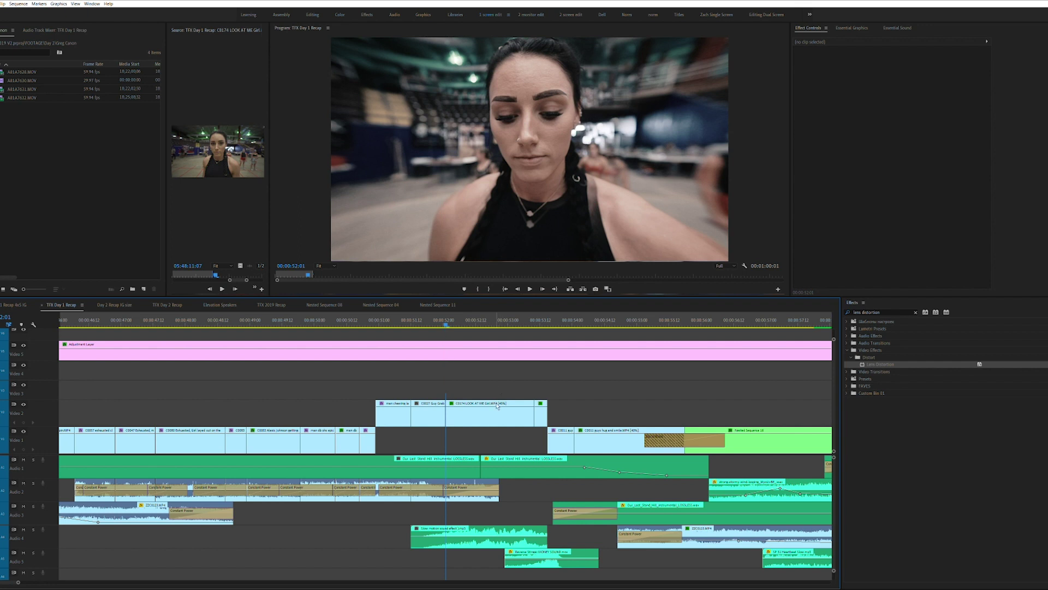
Step: Delete Mask (1) from the close-up clip's Lens Distortion effect, and compare the frames at 00:00:52:00 and 00:00:52:13
left_click(496, 406)
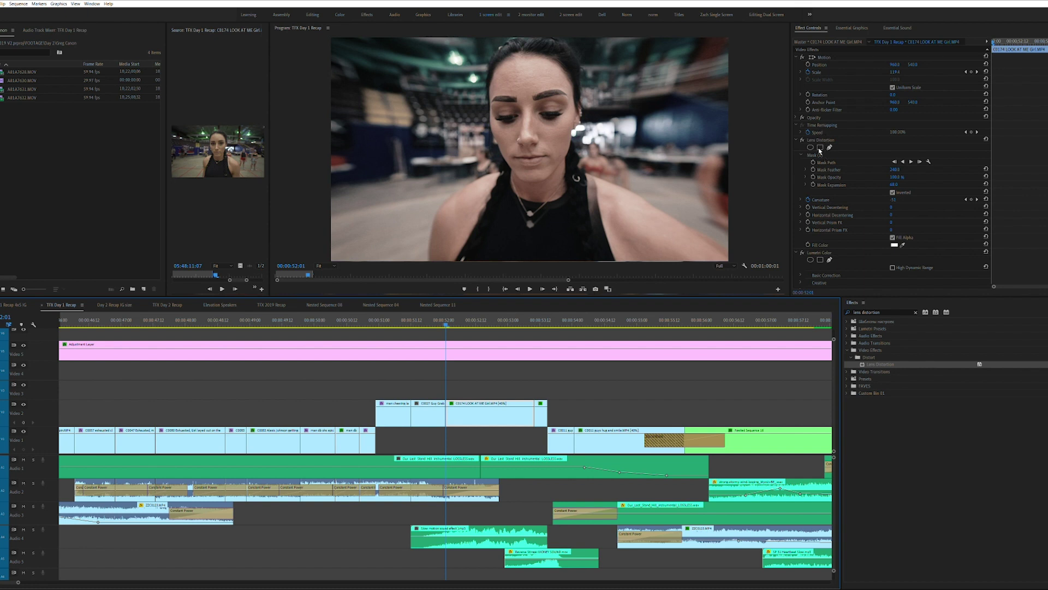
key("Delete")
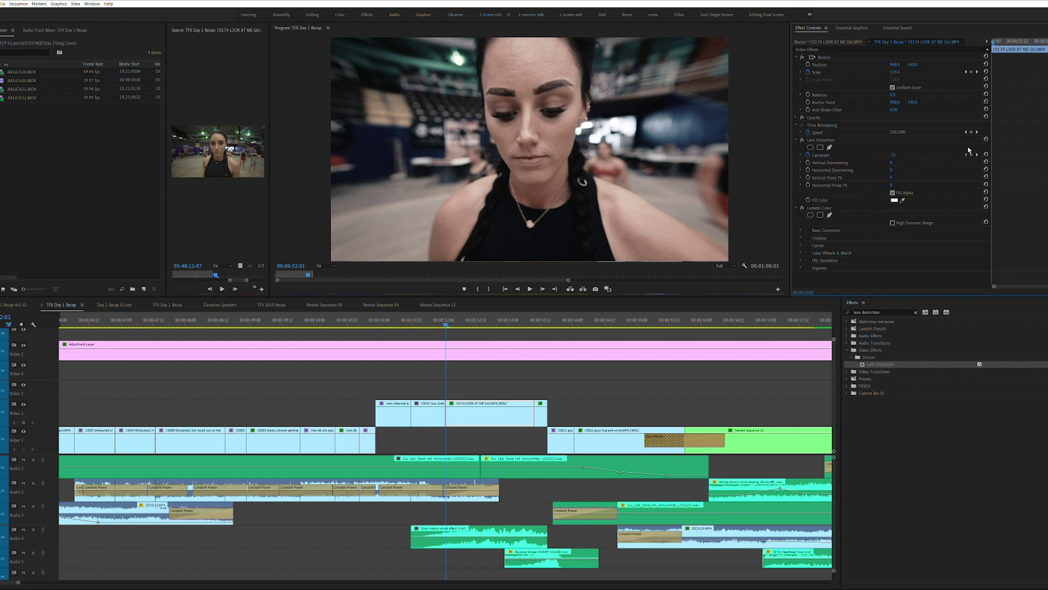
key("Left")
left_click(512, 415)
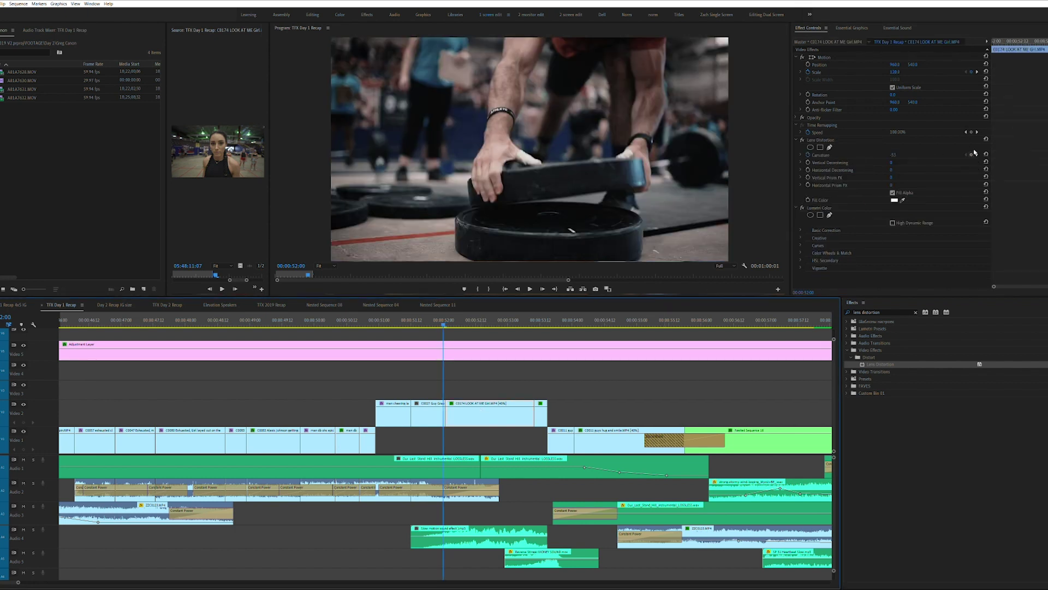
left_click(477, 321)
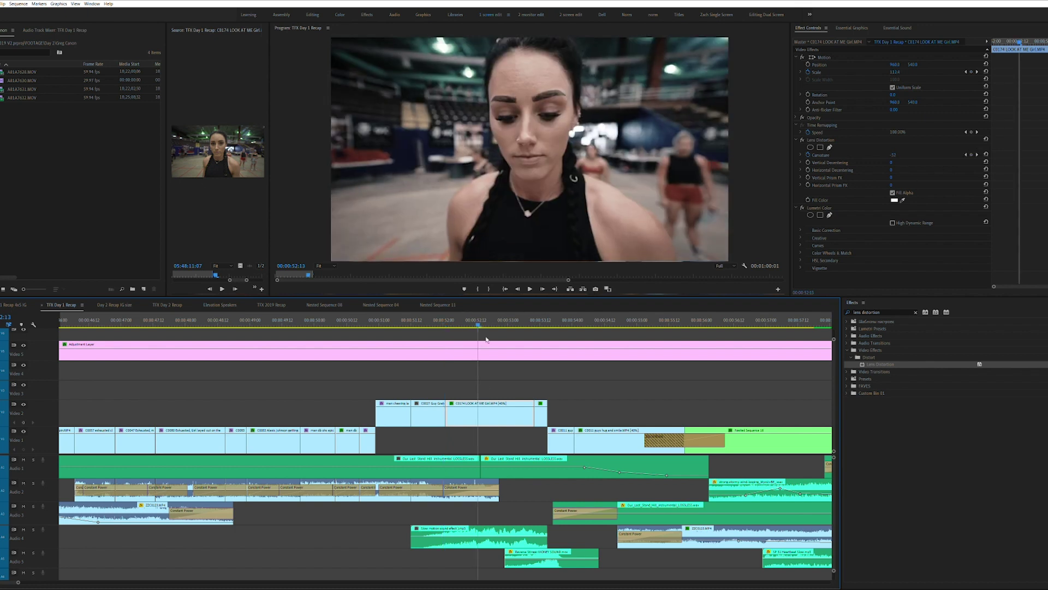
Step: Try a much stronger negative Curvature on the unmasked Lens Distortion at 00:00:52:13, and undo both that change and the mask deletion
left_click(483, 395)
left_click(486, 415)
left_click_drag(893, 155, 925, 155)
left_click_drag(1019, 155, 1018, 154)
left_click_drag(893, 155, 892, 155)
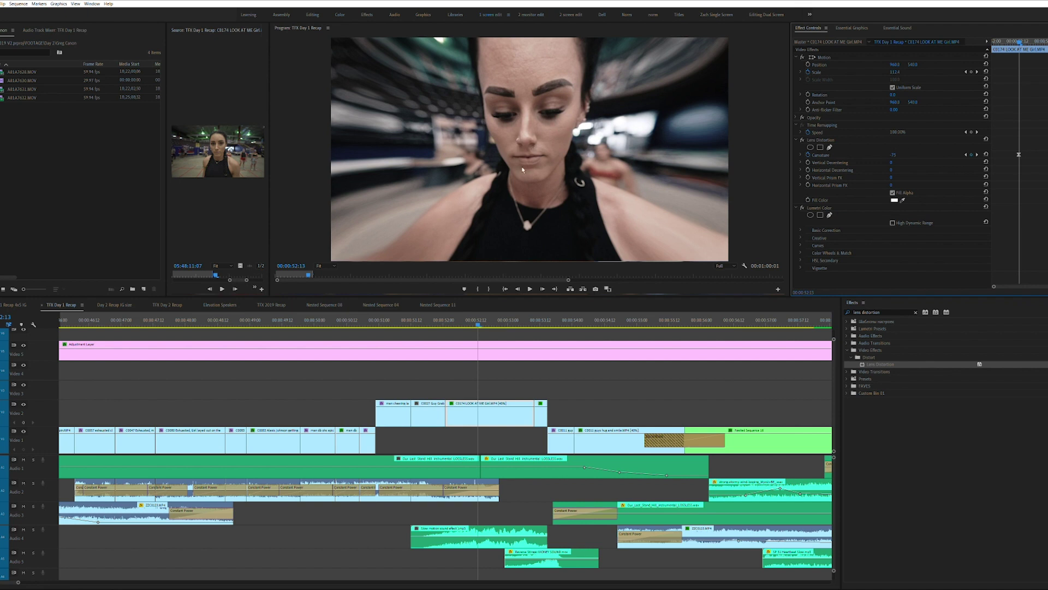
key("ctrl+z")
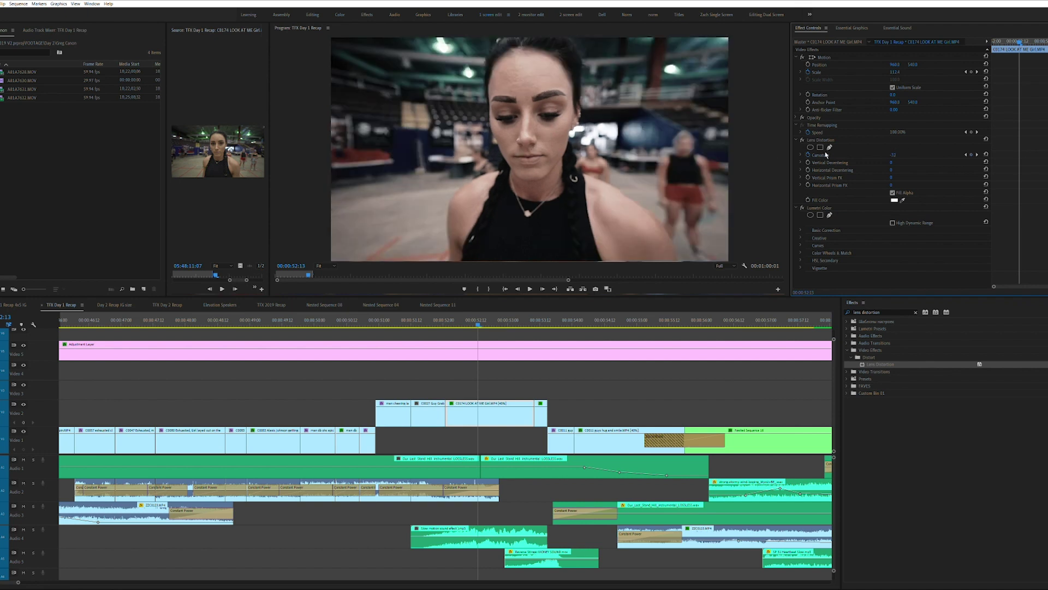
key("ctrl+z")
Step: Try a sharply reduced Mask Feather on the close-up clip's Mask (1), view the result without the mask outline, and undo it
left_click(817, 153)
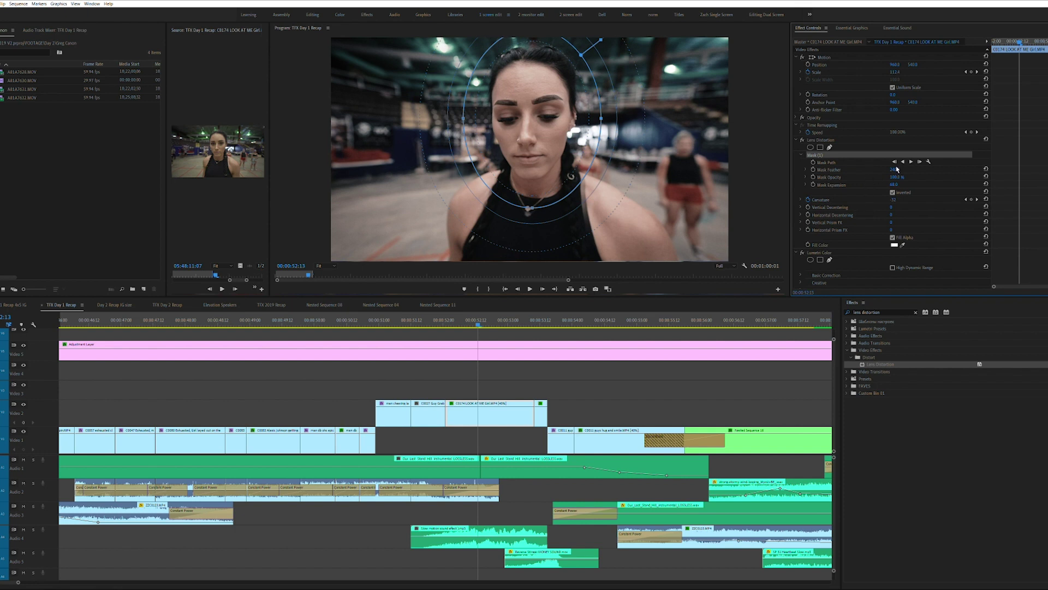
left_click_drag(896, 170, 835, 170)
left_click(602, 386)
left_click(603, 386)
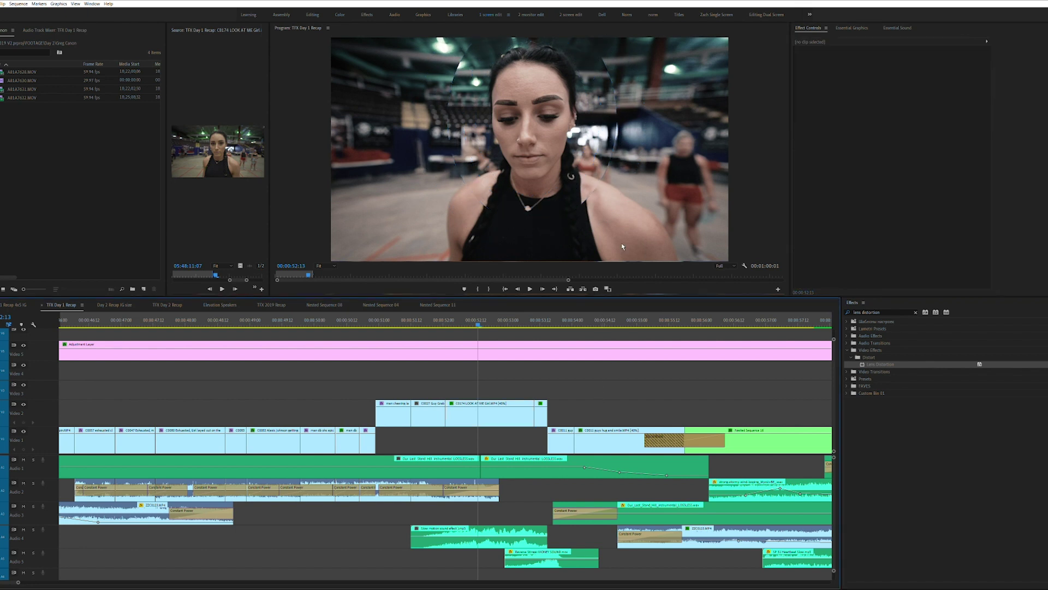
left_click(509, 412)
key("ctrl+z")
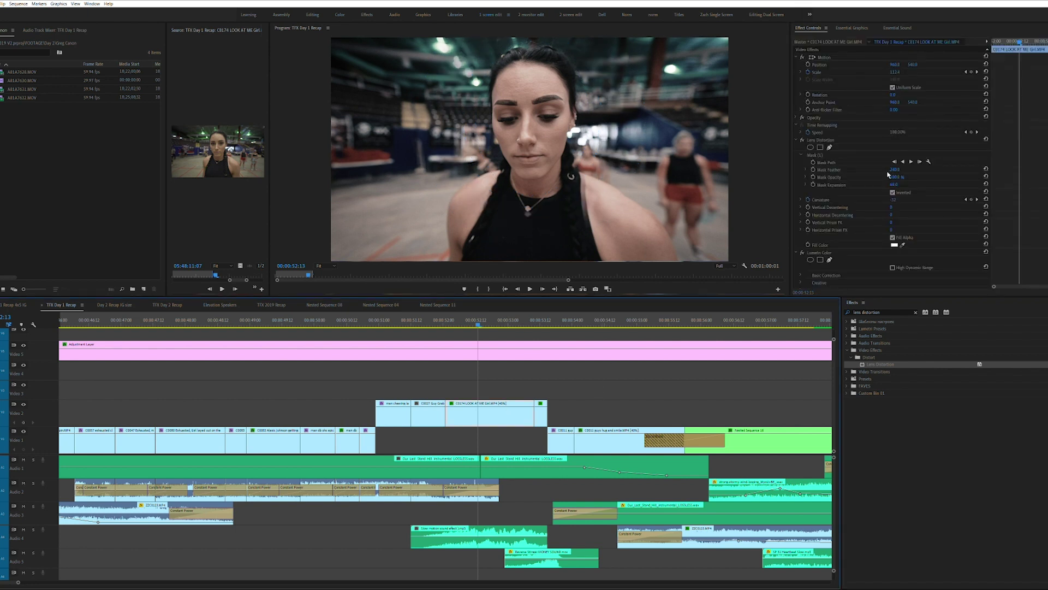
Step: Examine the close-up clip's effect settings at its start, 00:00:52:01, and play the sequence into the shot of the two men hugging
left_click_drag(485, 319, 484, 356)
key("Up")
key("Up")
left_click(484, 386)
left_click(481, 414)
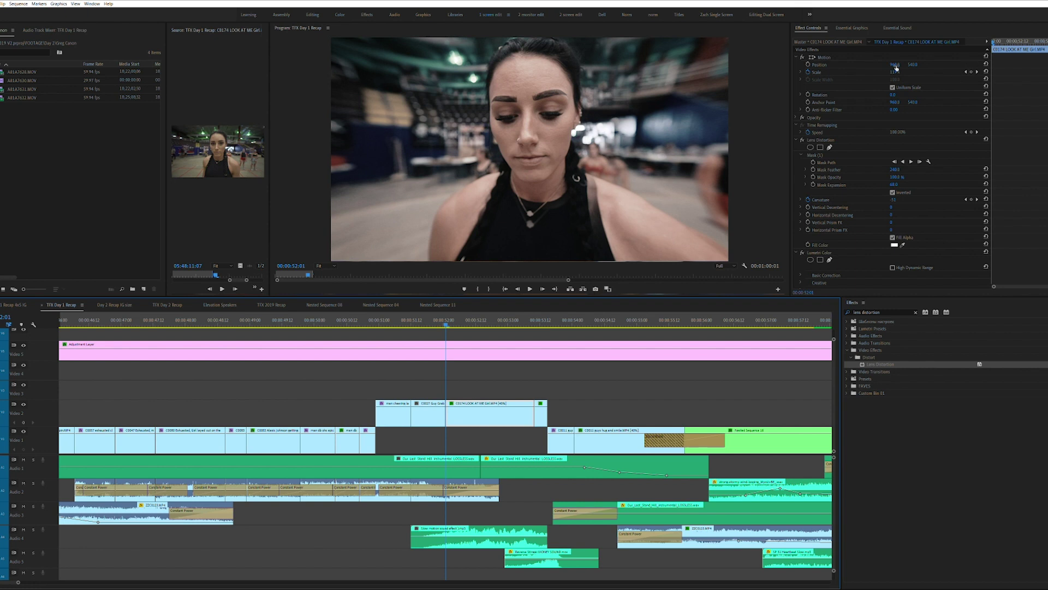
left_click_drag(481, 317, 525, 316)
key("Up")
key("Up")
key("space")
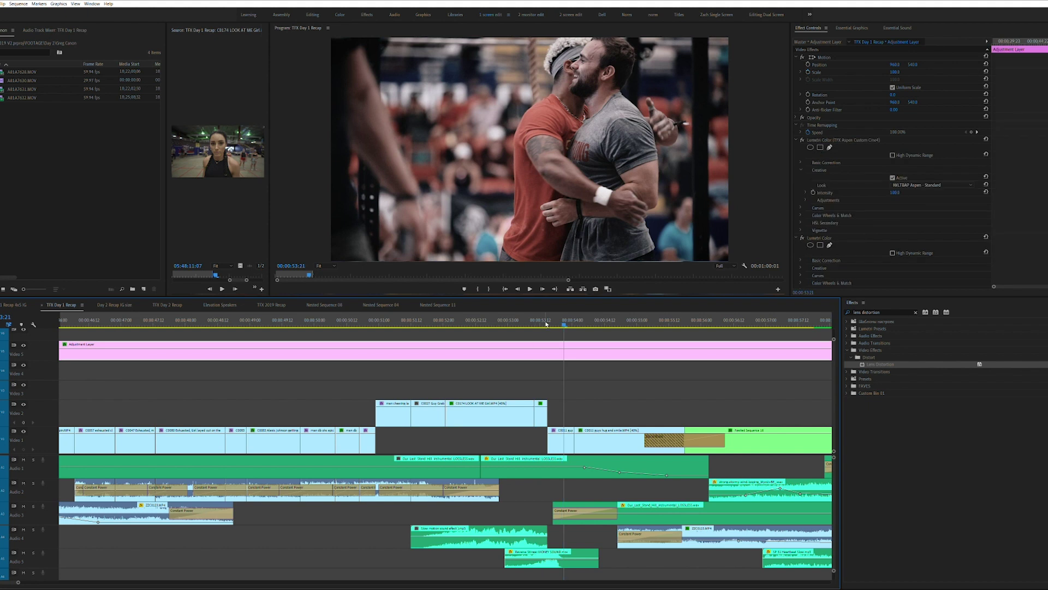
Step: Check the speed setting of the short final piece of the close-up clip, and return to the frame at 00:00:53:10
left_click(538, 321)
left_click(542, 417)
key("ctrl+r")
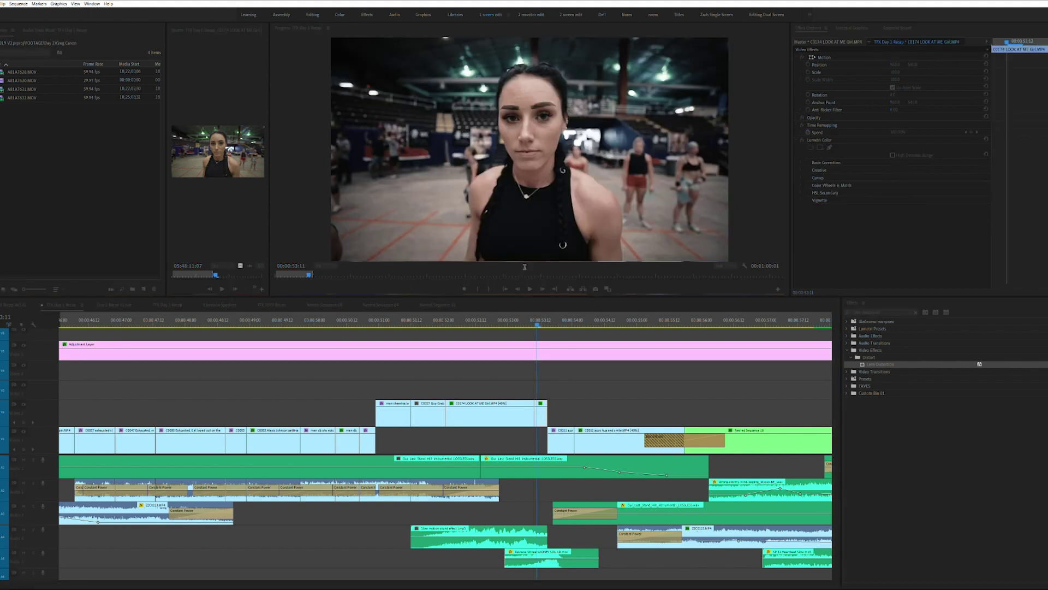
left_click(541, 320)
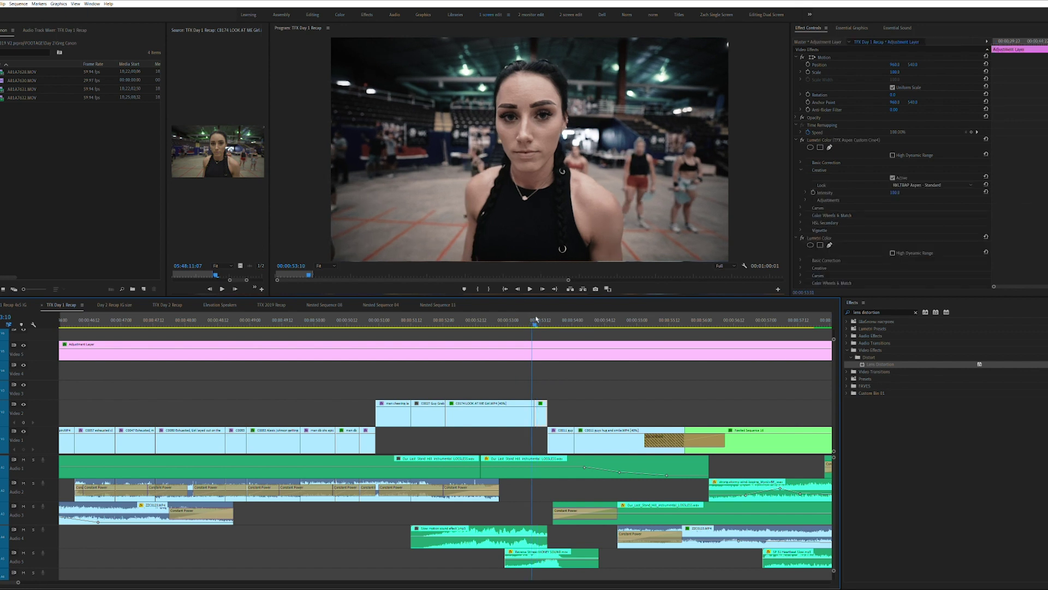
Step: Examine the hugging clip's effect settings at 00:00:53:22, and view the shot on to 00:00:54:04
left_click_drag(543, 319, 563, 439)
left_click(563, 440)
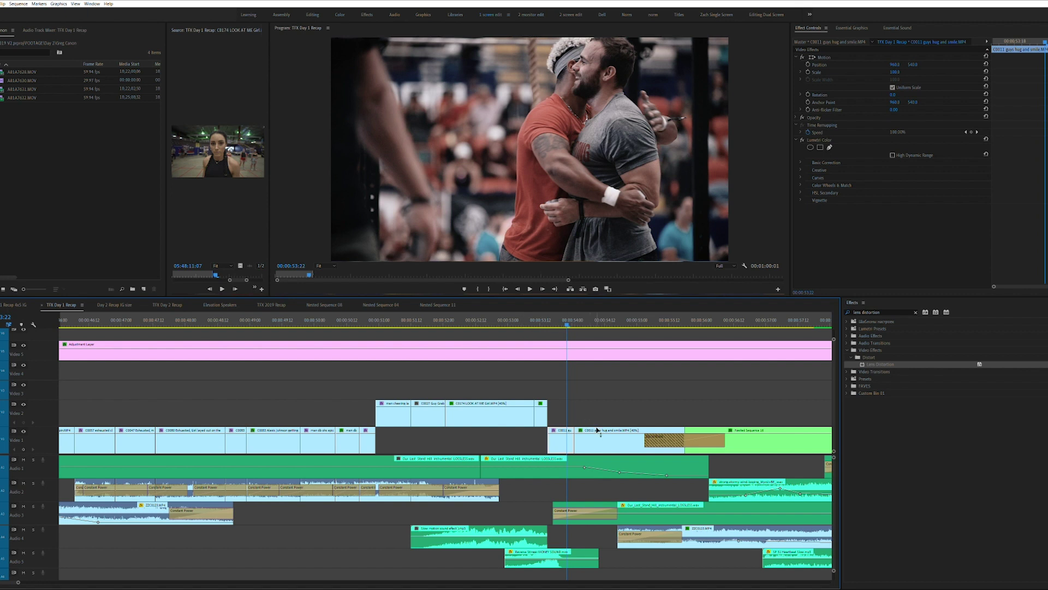
left_click_drag(566, 318, 589, 314)
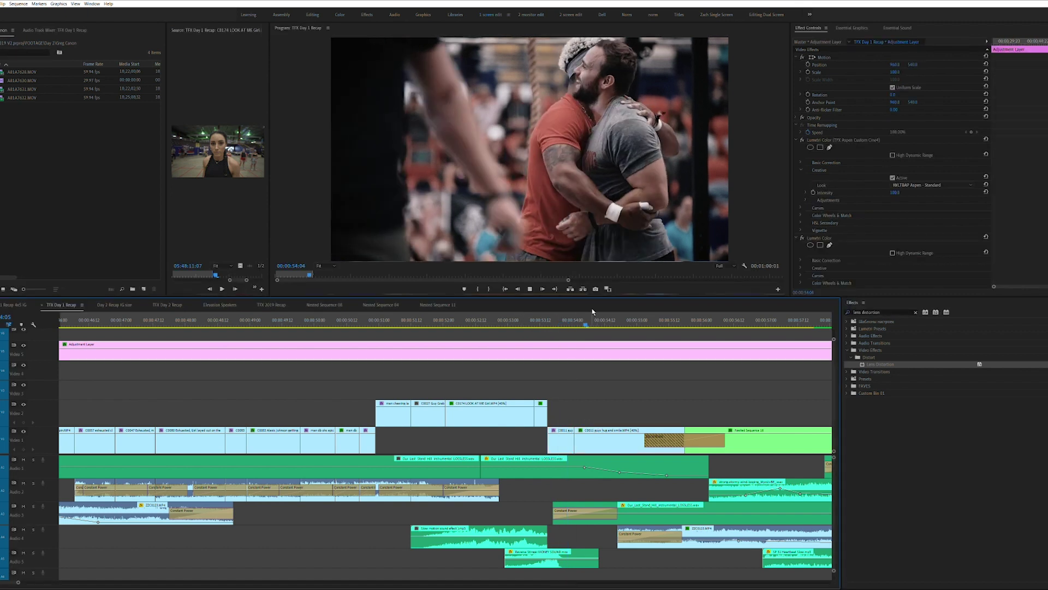